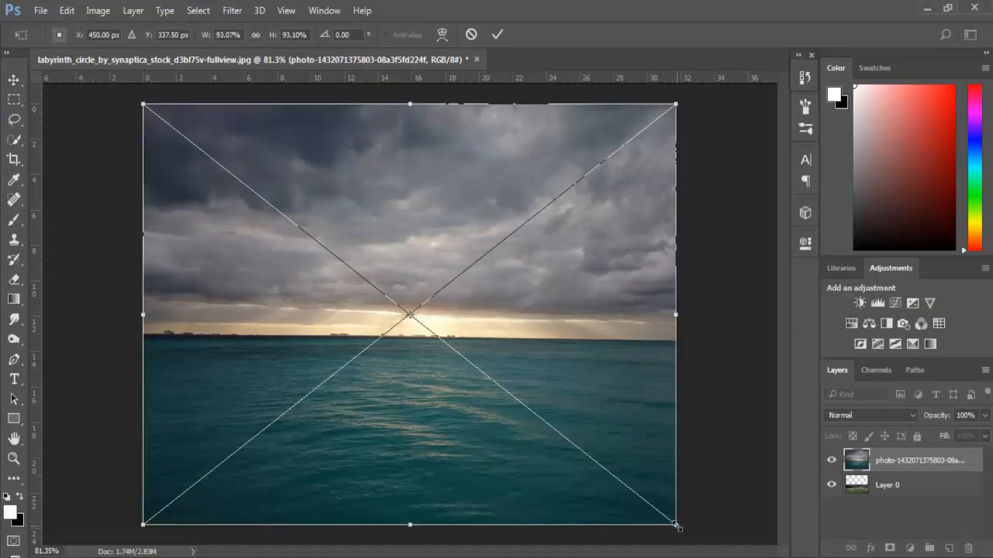
- Enlarge the sky photo well beyond the canvas edges and shift it down so the horizon sits low, committing the transform
{"action": "left_click_drag", "start_coordinate": [677, 526], "coordinate": [778, 554]}
{"action": "left_click_drag", "start_coordinate": [671, 467], "coordinate": [676, 534]}
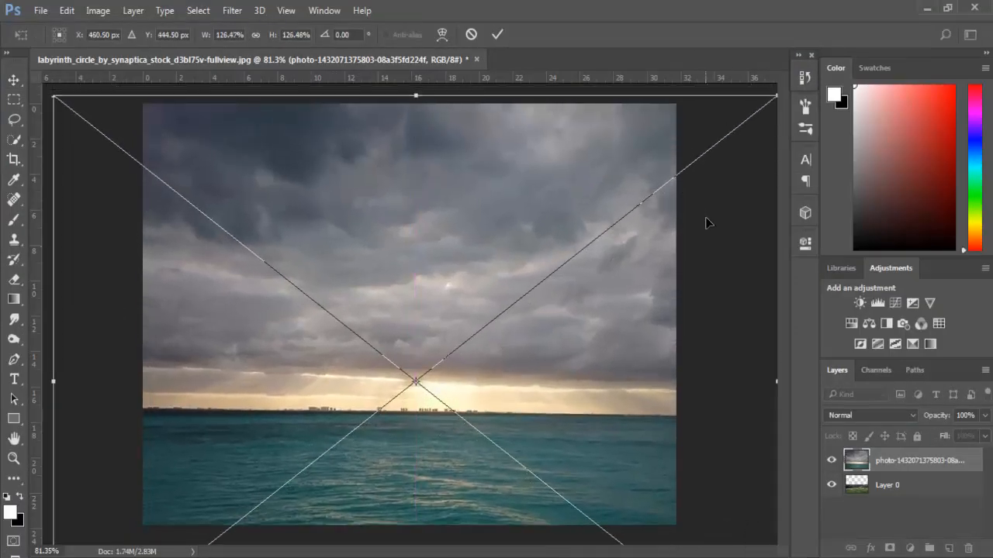
{"action": "key", "text": "ctrl+minus"}
{"action": "left_click_drag", "start_coordinate": [714, 140], "coordinate": [744, 109]}
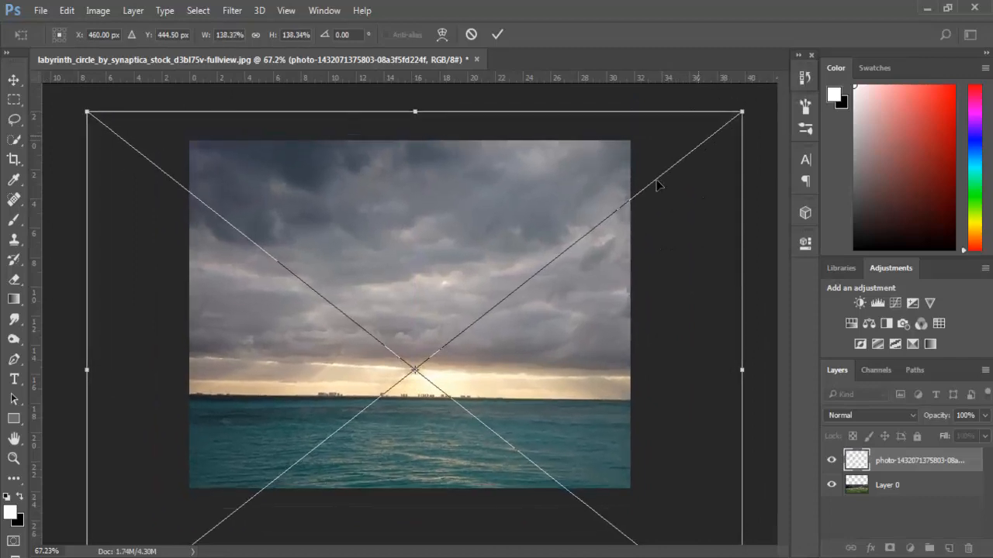
{"action": "left_click_drag", "start_coordinate": [656, 186], "coordinate": [659, 204]}
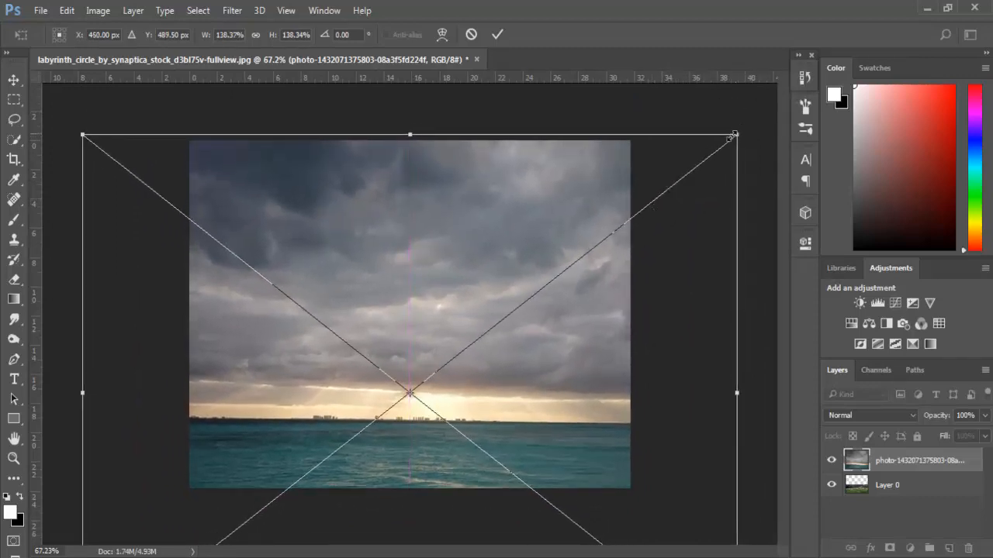
{"action": "left_click_drag", "start_coordinate": [737, 131], "coordinate": [753, 123]}
{"action": "left_click_drag", "start_coordinate": [694, 166], "coordinate": [687, 171]}
{"action": "key", "text": "Return"}
- Move Layer 0 above the sky photo and add a white layer mask to it
{"action": "scroll", "coordinate": [406, 144], "scroll_direction": "up", "scroll_amount": 10}
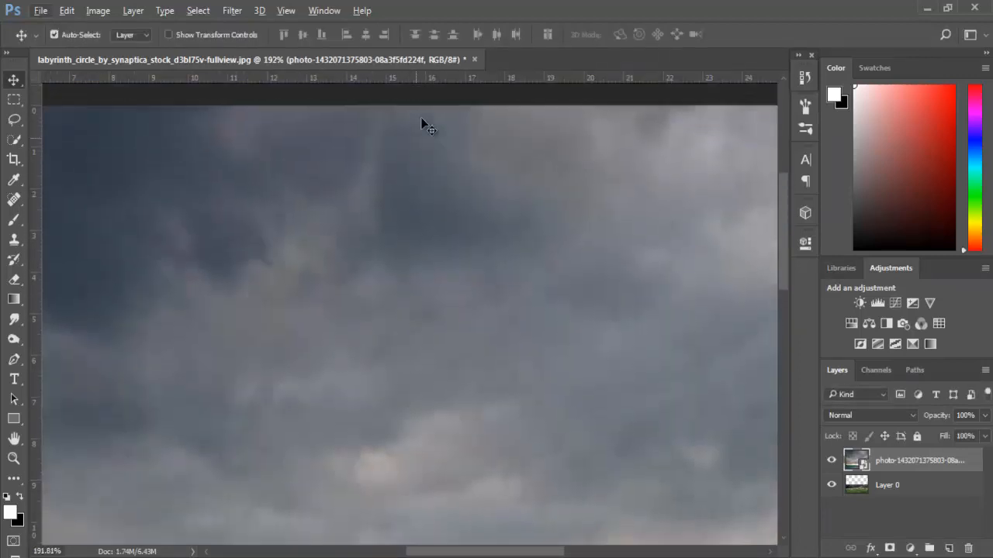
{"action": "scroll", "coordinate": [443, 174], "scroll_direction": "up", "scroll_amount": 3}
{"action": "scroll", "coordinate": [447, 178], "scroll_direction": "down", "scroll_amount": 12}
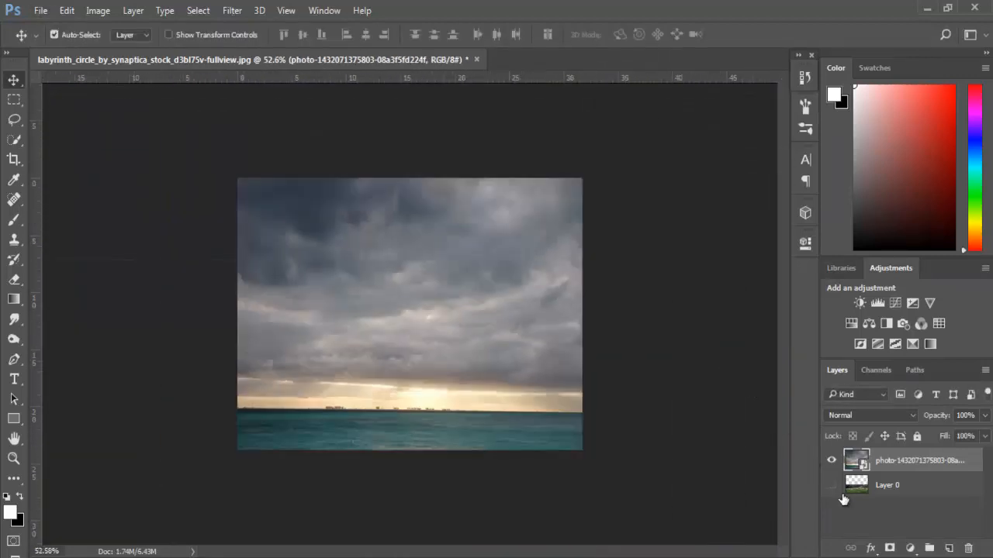
{"action": "left_click_drag", "start_coordinate": [853, 481], "coordinate": [856, 457]}
{"action": "scroll", "coordinate": [443, 333], "scroll_direction": "up", "scroll_amount": 3}
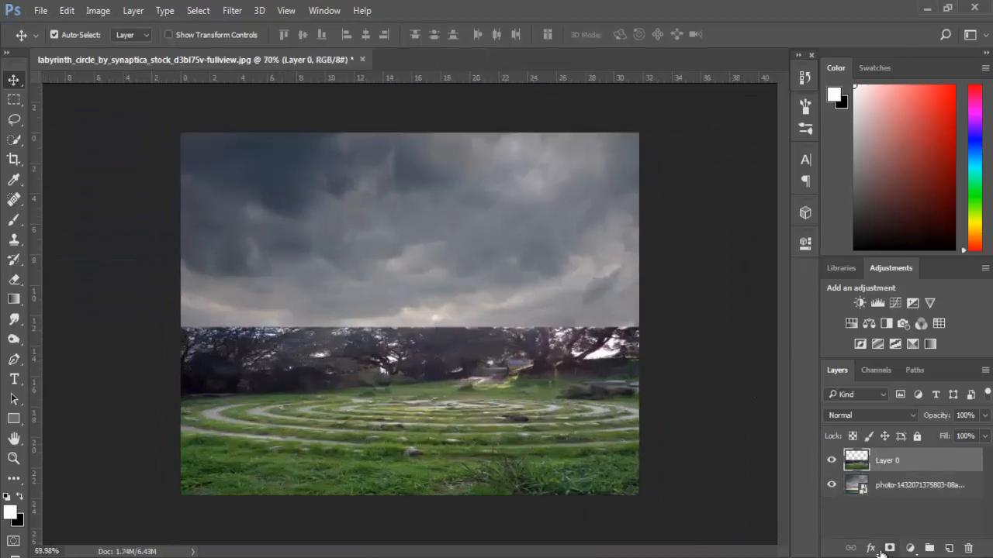
{"action": "left_click", "coordinate": [890, 548]}
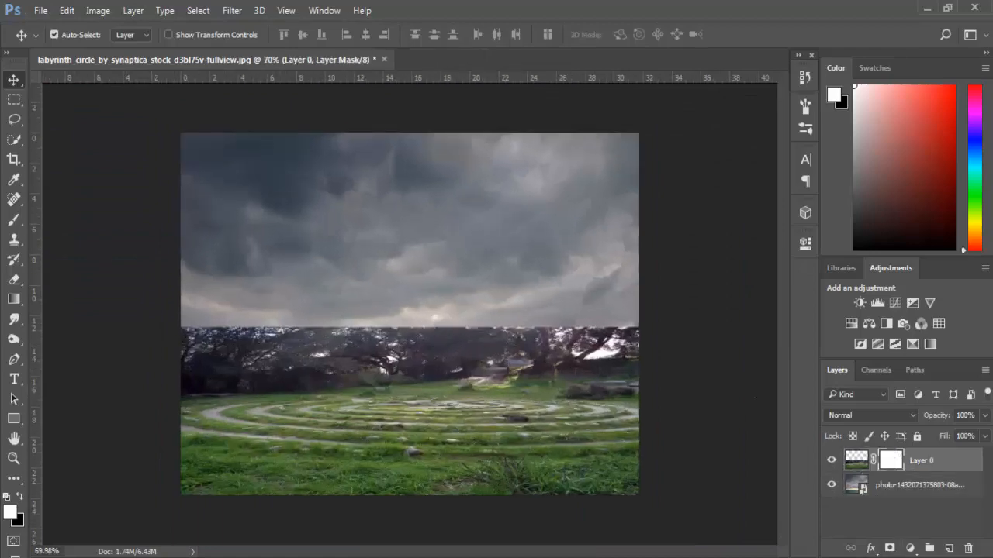
- Fade out the trees behind the labyrinth on Layer 0's mask with short vertical linear gradients using the Neutral Density preset
{"action": "left_click", "coordinate": [14, 299]}
{"action": "left_click", "coordinate": [85, 34]}
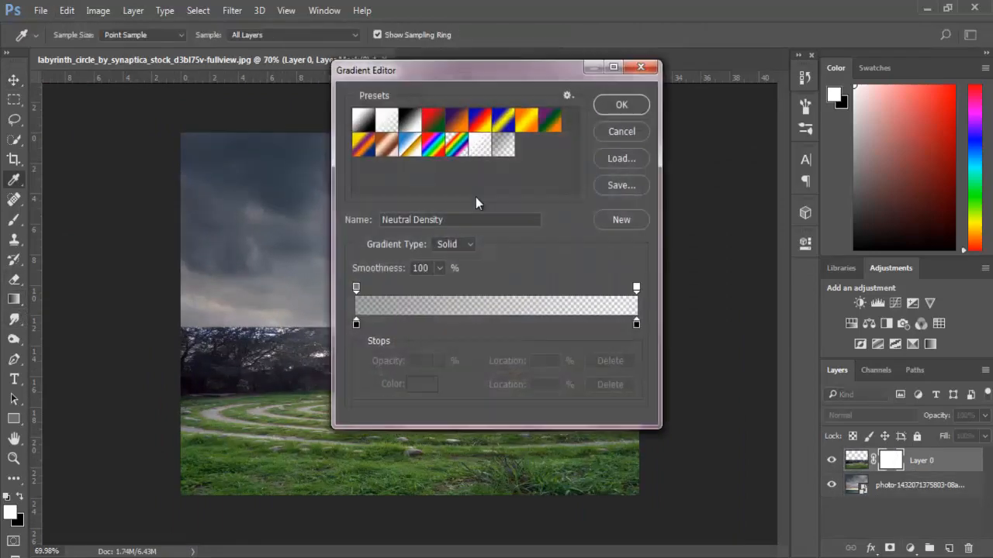
{"action": "left_click", "coordinate": [639, 108]}
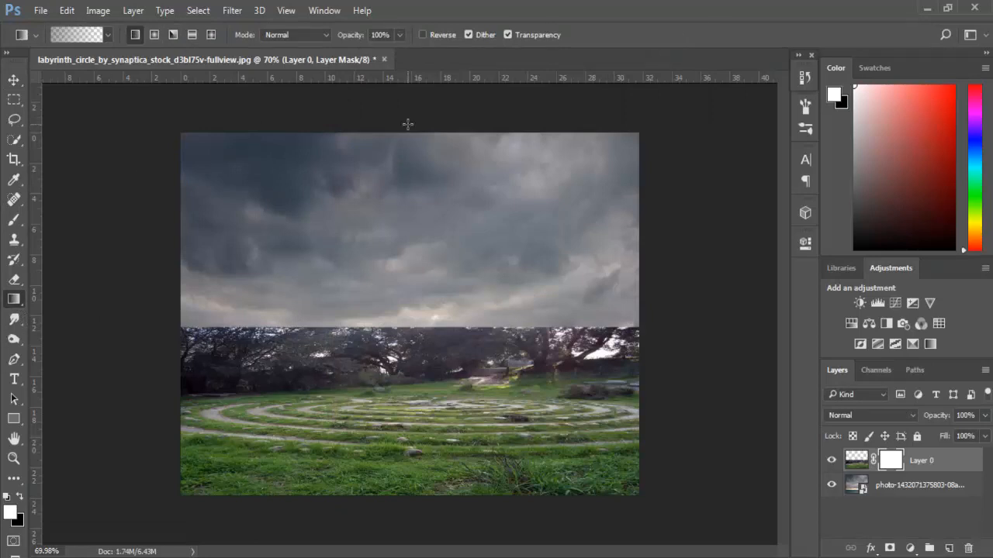
{"action": "left_click_drag", "start_coordinate": [407, 124], "coordinate": [409, 397]}
{"action": "scroll", "coordinate": [404, 355], "scroll_direction": "up", "scroll_amount": 6}
{"action": "left_click_drag", "start_coordinate": [401, 383], "coordinate": [394, 403]}
{"action": "left_click_drag", "start_coordinate": [388, 392], "coordinate": [384, 409]}
{"action": "left_click_drag", "start_coordinate": [382, 399], "coordinate": [382, 410]}
{"action": "left_click_drag", "start_coordinate": [270, 403], "coordinate": [259, 417]}
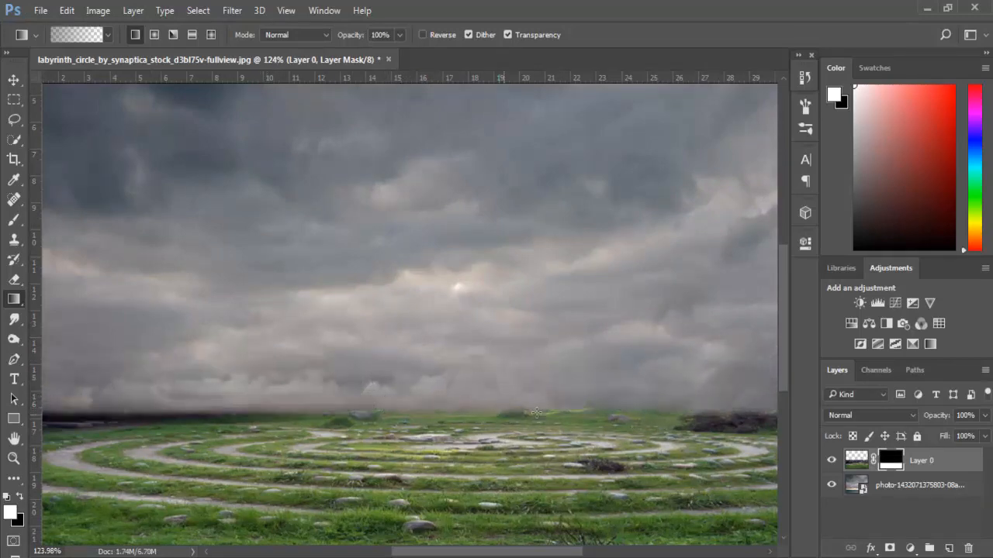
- Refine the mask along the grass horizon with further short gradients to soften the remaining dark edges into the sky
{"action": "left_click_drag", "start_coordinate": [536, 412], "coordinate": [526, 415]}
{"action": "left_click_drag", "start_coordinate": [261, 418], "coordinate": [262, 421]}
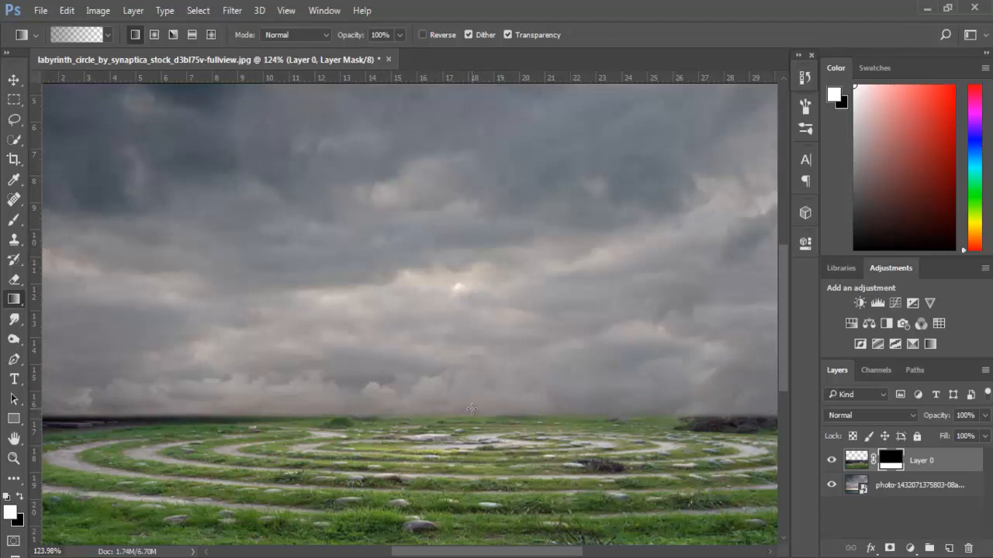
{"action": "left_click_drag", "start_coordinate": [472, 409], "coordinate": [472, 421]}
{"action": "left_click_drag", "start_coordinate": [500, 415], "coordinate": [500, 427]}
{"action": "scroll", "coordinate": [575, 433], "scroll_direction": "down", "scroll_amount": 5}
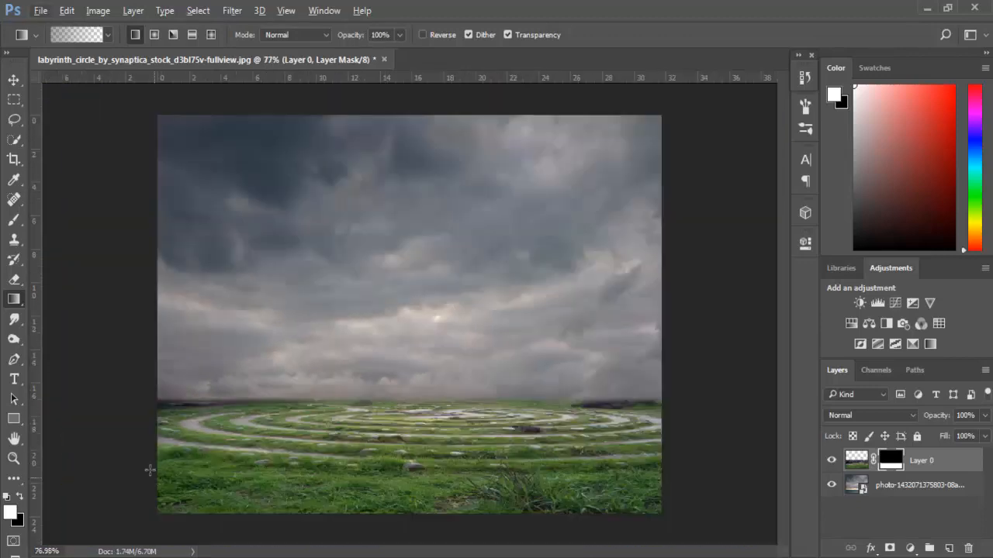
{"action": "scroll", "coordinate": [636, 434], "scroll_direction": "up", "scroll_amount": 1}
{"action": "scroll", "coordinate": [637, 430], "scroll_direction": "up", "scroll_amount": 2}
{"action": "left_click_drag", "start_coordinate": [648, 412], "coordinate": [652, 428]}
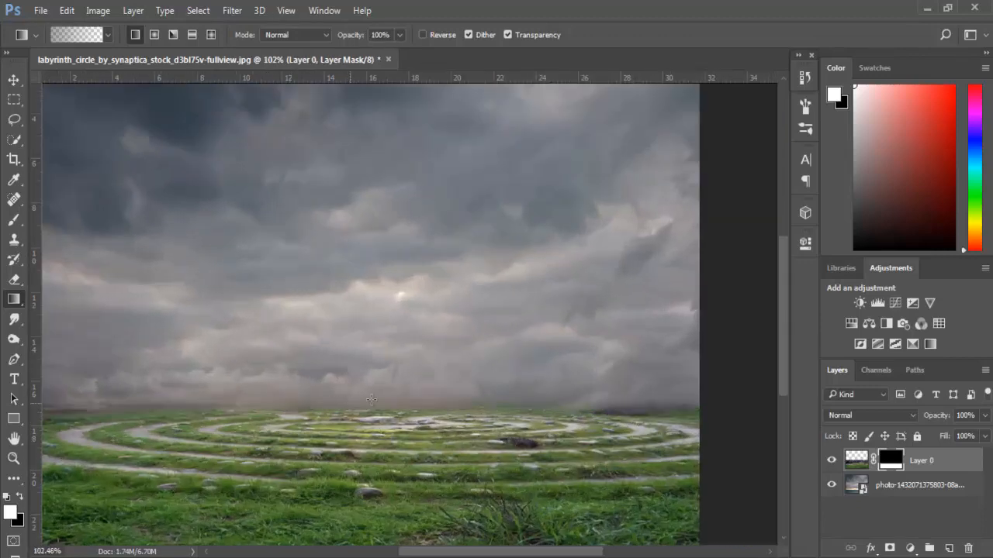
{"action": "scroll", "coordinate": [422, 415], "scroll_direction": "up", "scroll_amount": 4}
- Lasso the large grey stone in the foreground grass of Layer 0 and remove it with a Content-Aware fill
{"action": "scroll", "coordinate": [422, 419], "scroll_direction": "down", "scroll_amount": 2}
{"action": "left_click", "coordinate": [891, 484]}
{"action": "scroll", "coordinate": [409, 344], "scroll_direction": "down", "scroll_amount": 7}
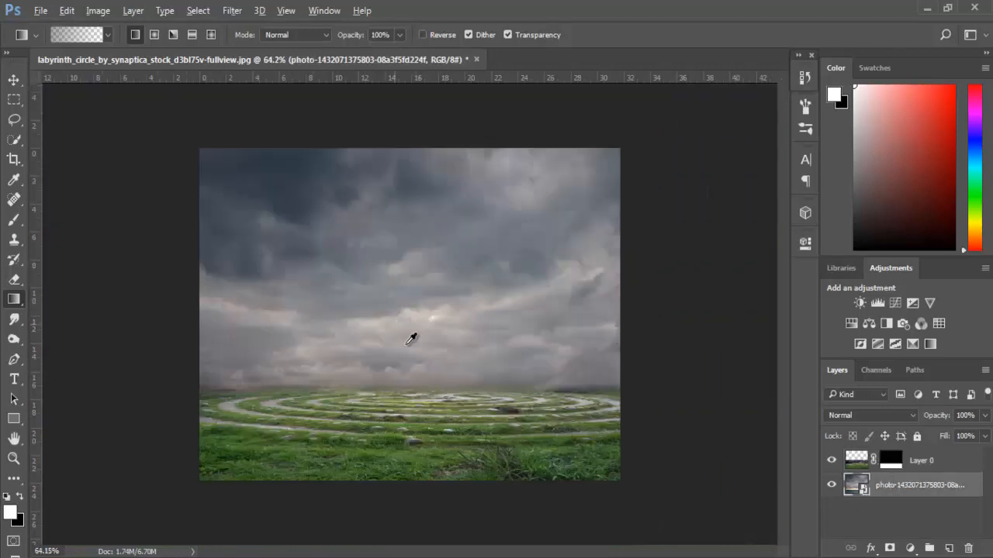
{"action": "scroll", "coordinate": [411, 339], "scroll_direction": "up", "scroll_amount": 2}
{"action": "left_click", "coordinate": [888, 469]}
{"action": "scroll", "coordinate": [469, 450], "scroll_direction": "up", "scroll_amount": 4}
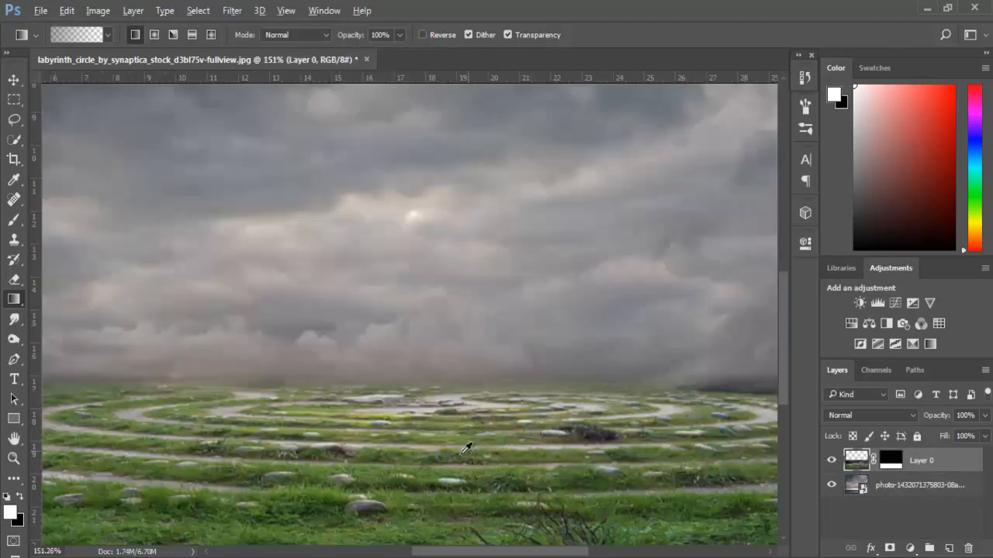
{"action": "left_click", "coordinate": [13, 123]}
{"action": "scroll", "coordinate": [255, 512], "scroll_direction": "up", "scroll_amount": 1}
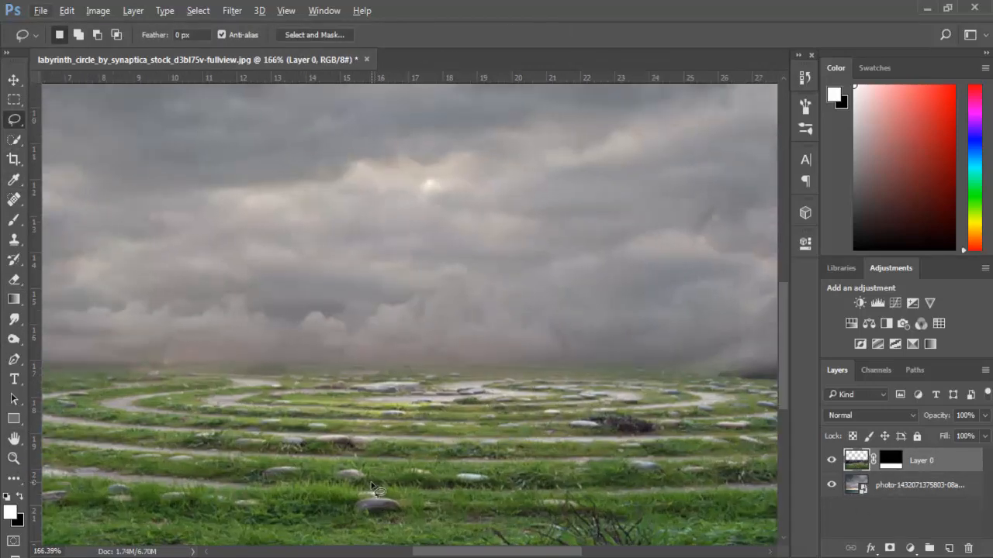
{"action": "scroll", "coordinate": [371, 496], "scroll_direction": "down", "scroll_amount": 2}
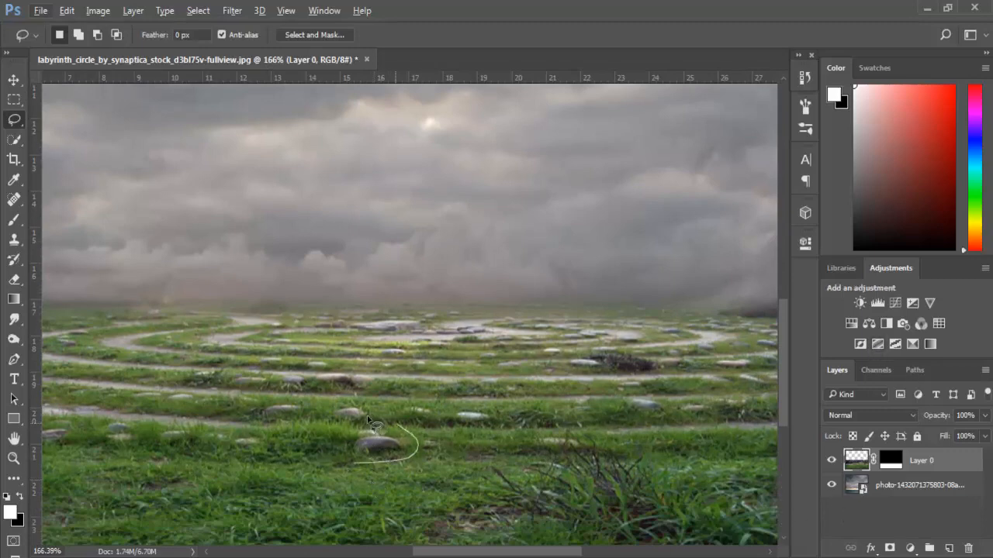
{"action": "key", "text": "shift+F5"}
{"action": "left_click", "coordinate": [595, 158]}
{"action": "scroll", "coordinate": [702, 377], "scroll_direction": "down", "scroll_amount": 2}
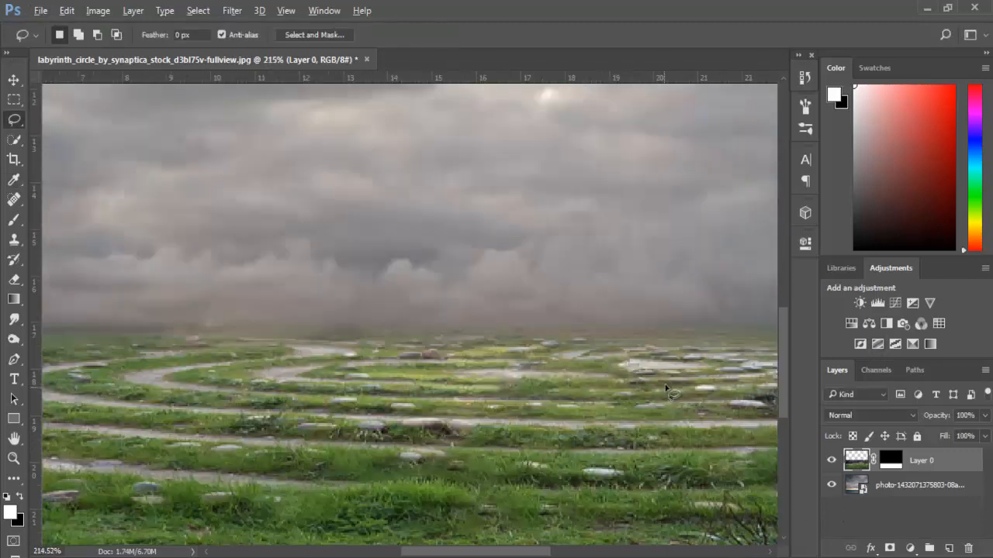
- Lasso the stone cluster on the path just right of the labyrinth's centre and replace it with a Content-Aware fill
{"action": "scroll", "coordinate": [666, 380], "scroll_direction": "down", "scroll_amount": 2}
{"action": "scroll", "coordinate": [429, 380], "scroll_direction": "up", "scroll_amount": 6}
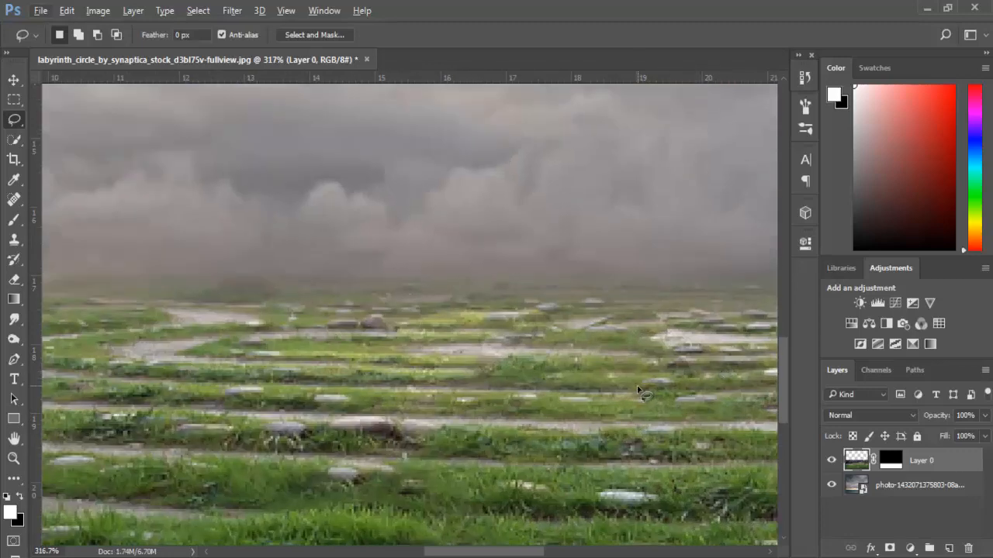
{"action": "left_click_drag", "start_coordinate": [651, 362], "coordinate": [636, 385]}
{"action": "right_click", "coordinate": [691, 359]}
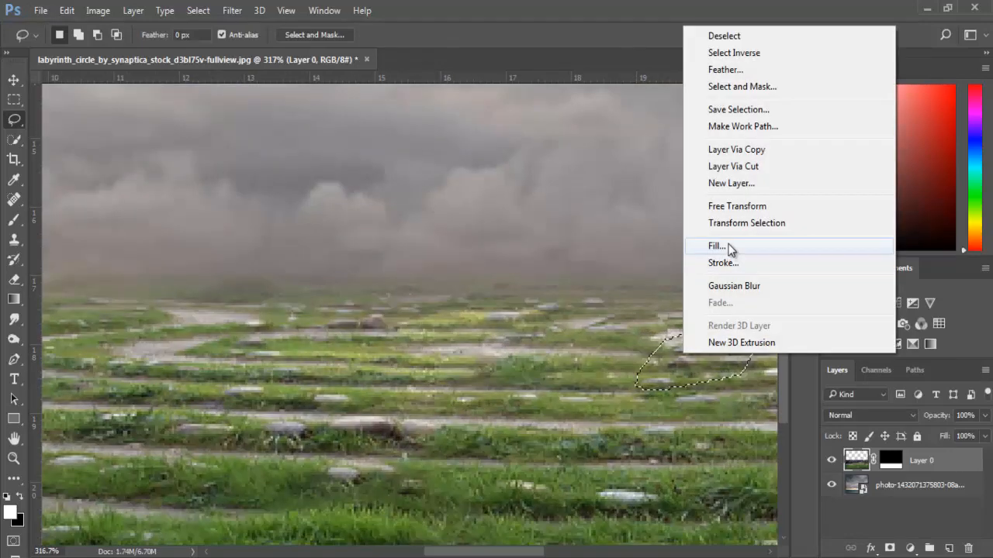
{"action": "left_click", "coordinate": [729, 248]}
{"action": "left_click", "coordinate": [601, 158]}
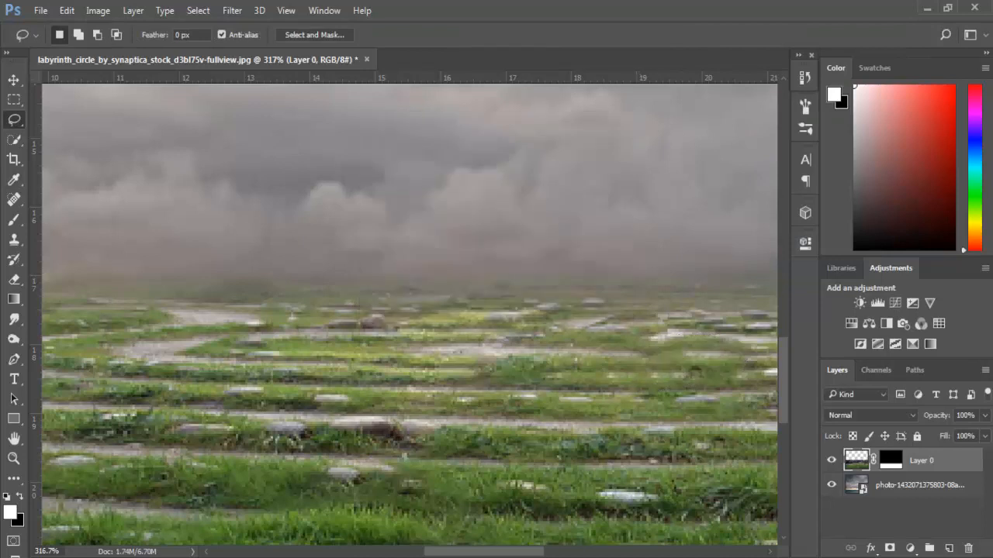
- Lasso the stones between the labyrinth's centre and the horizon and remove them with a Content-Aware fill at 100% opacity
{"action": "left_click_drag", "start_coordinate": [500, 556], "coordinate": [538, 556]}
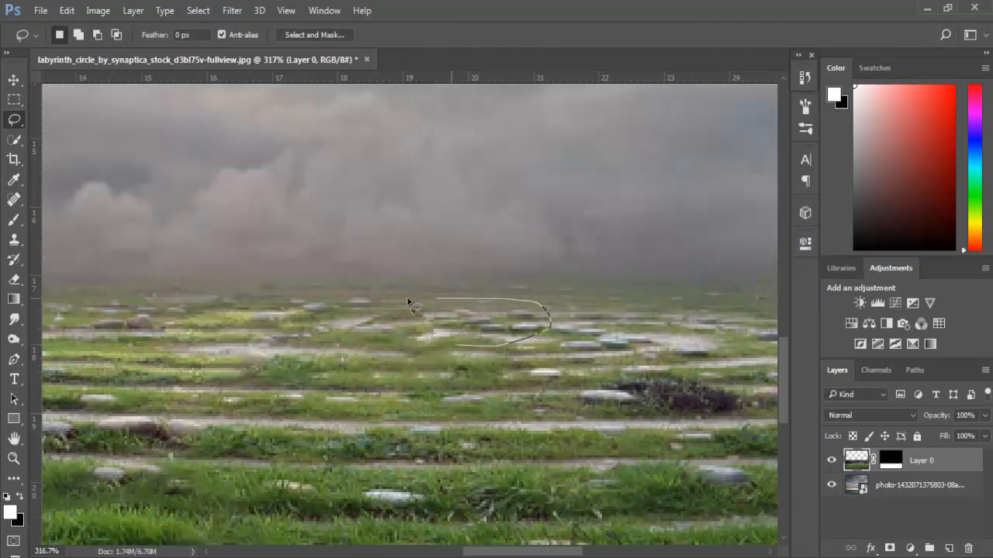
{"action": "left_click_drag", "start_coordinate": [452, 347], "coordinate": [454, 347]}
{"action": "right_click", "coordinate": [454, 348]}
{"action": "left_click", "coordinate": [507, 452]}
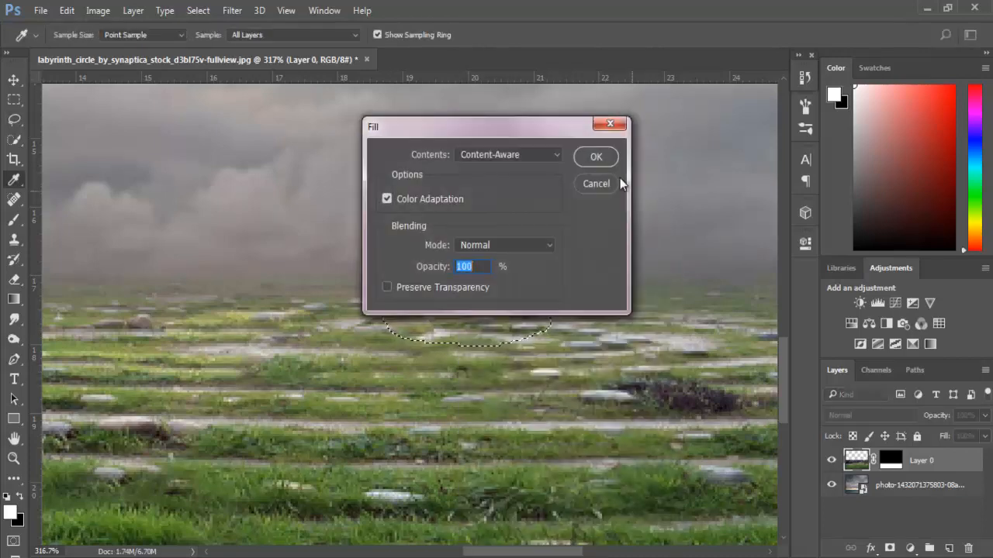
{"action": "left_click", "coordinate": [596, 157]}
- Remove the pale stone above the dark shrub and the stones on the inner ring with separate Content-Aware fills
{"action": "scroll", "coordinate": [578, 359], "scroll_direction": "down", "scroll_amount": 3}
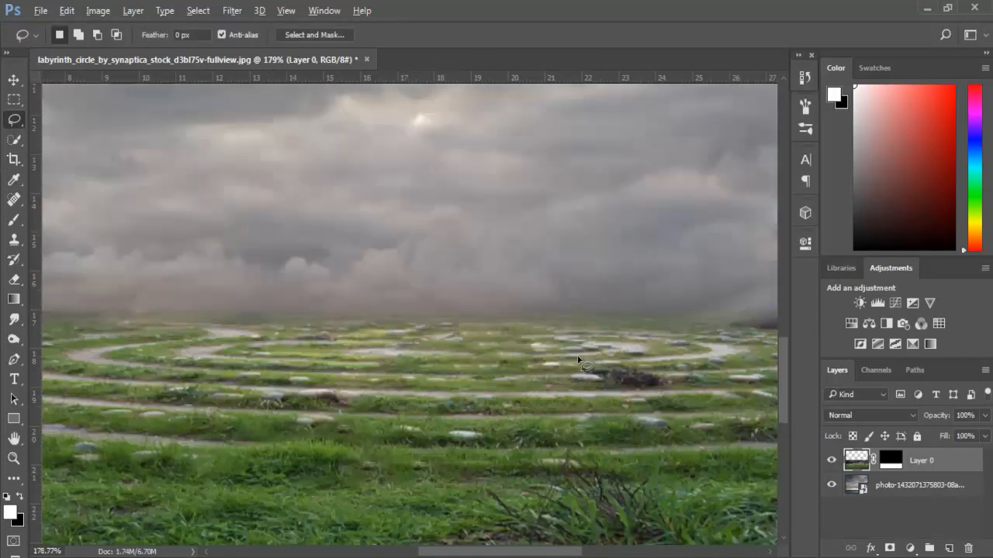
{"action": "scroll", "coordinate": [578, 349], "scroll_direction": "up", "scroll_amount": 3}
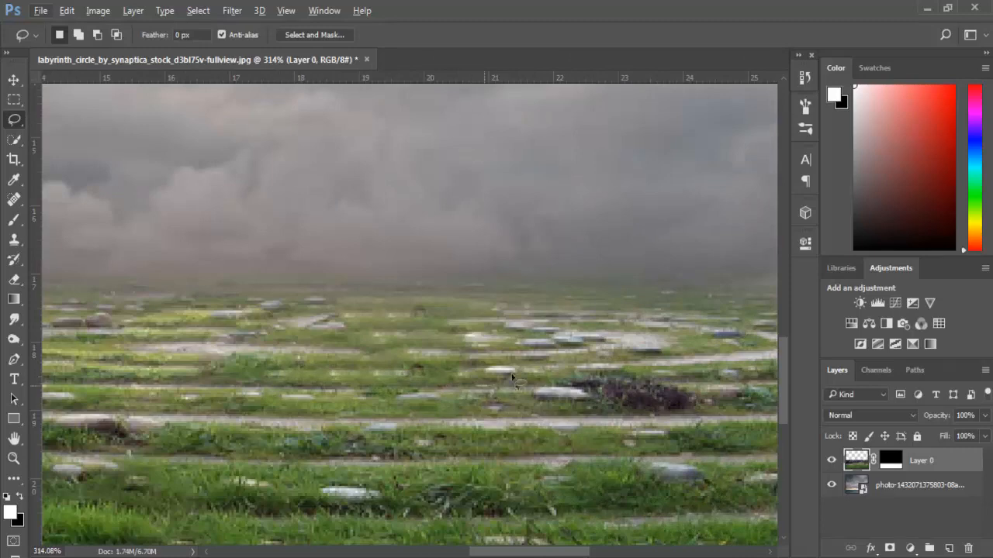
{"action": "left_click_drag", "start_coordinate": [490, 378], "coordinate": [470, 371]}
{"action": "left_click", "coordinate": [595, 157]}
{"action": "left_click_drag", "start_coordinate": [433, 335], "coordinate": [434, 341]}
{"action": "left_click", "coordinate": [597, 157]}
- Fill the pale patch near the labyrinth's centre with Content-Aware and lasso a small stone in the left foreground grass
{"action": "scroll", "coordinate": [496, 359], "scroll_direction": "down", "scroll_amount": 3}
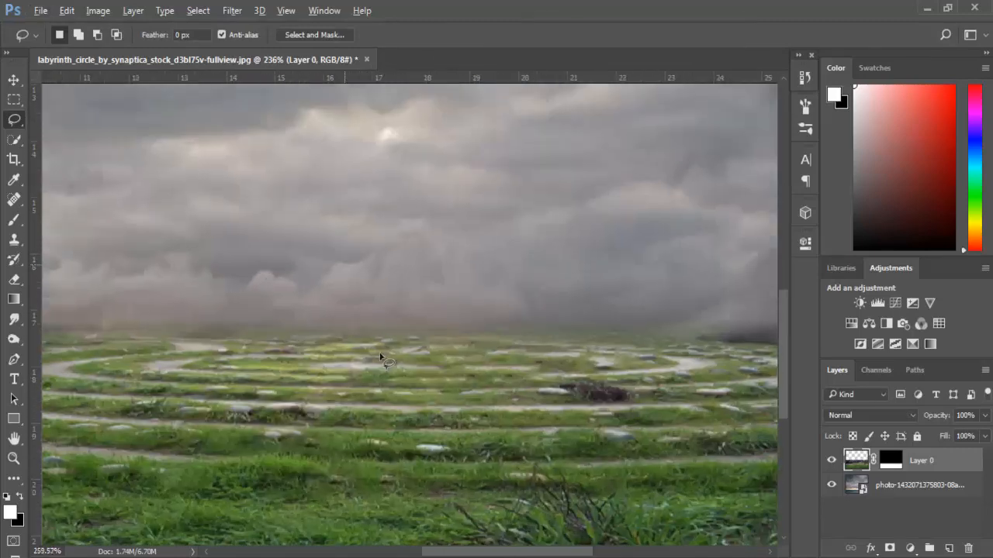
{"action": "scroll", "coordinate": [372, 359], "scroll_direction": "up", "scroll_amount": 3}
{"action": "left_click_drag", "start_coordinate": [444, 377], "coordinate": [445, 378]}
{"action": "right_click", "coordinate": [452, 344]}
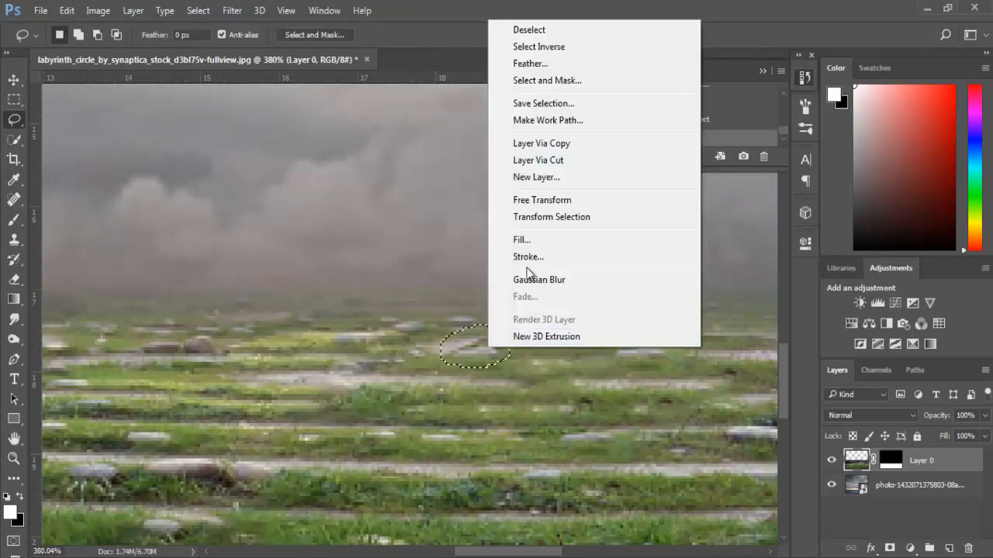
{"action": "left_click", "coordinate": [514, 237]}
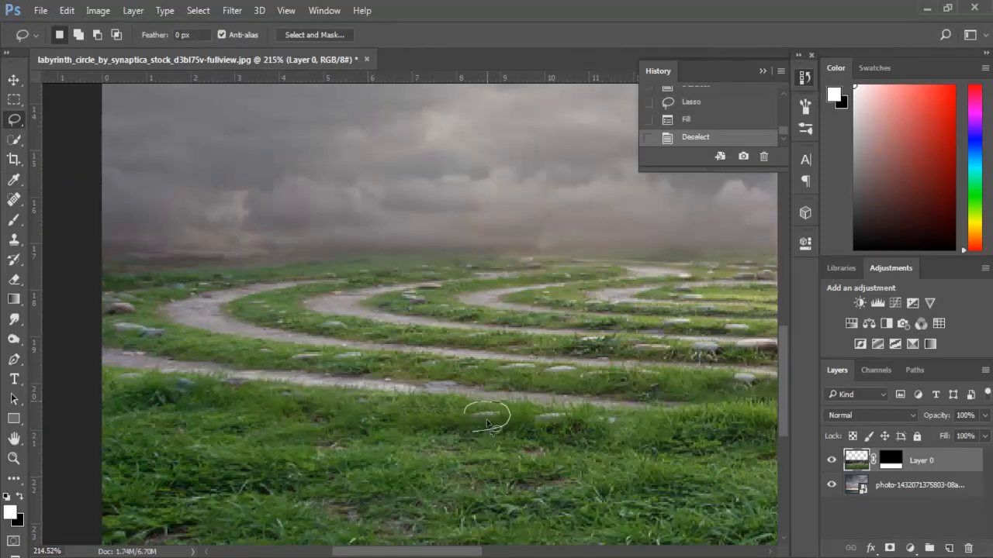
{"action": "mouse_move", "coordinate": [533, 428]}
{"action": "left_mouse_down"}
{"action": "mouse_move", "coordinate": [543, 438]}
{"action": "mouse_move", "coordinate": [536, 431]}
{"action": "left_mouse_up"}
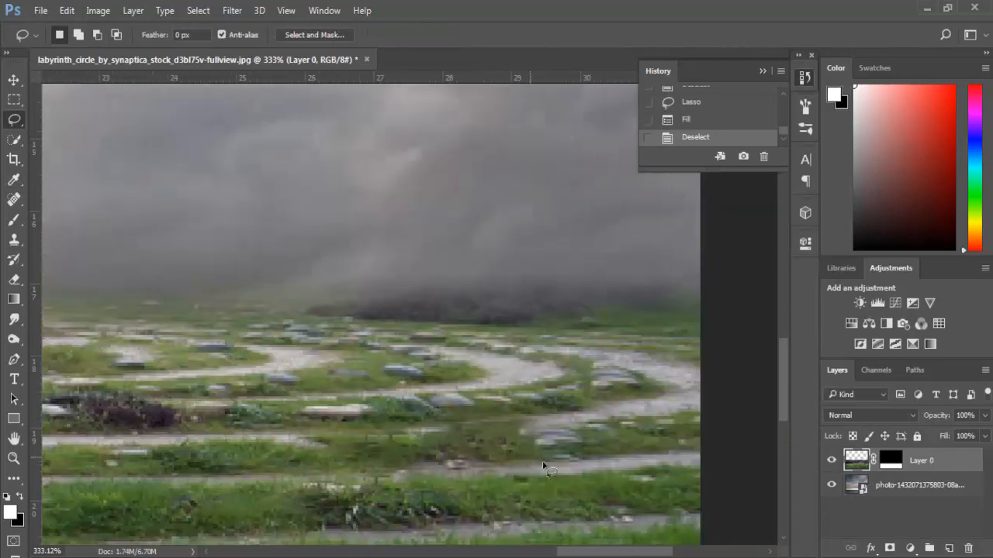
- Remove the pale stone to the right of the dark shrub with a lassoed Content-Aware fill and clear the selection
{"action": "mouse_move", "coordinate": [543, 458]}
{"action": "left_mouse_down"}
{"action": "mouse_move", "coordinate": [562, 420]}
{"action": "mouse_move", "coordinate": [543, 456]}
{"action": "left_mouse_up"}
{"action": "right_click", "coordinate": [561, 433]}
{"action": "left_click", "coordinate": [594, 323]}
{"action": "key", "text": "Return"}
{"action": "key", "text": "ctrl+d"}
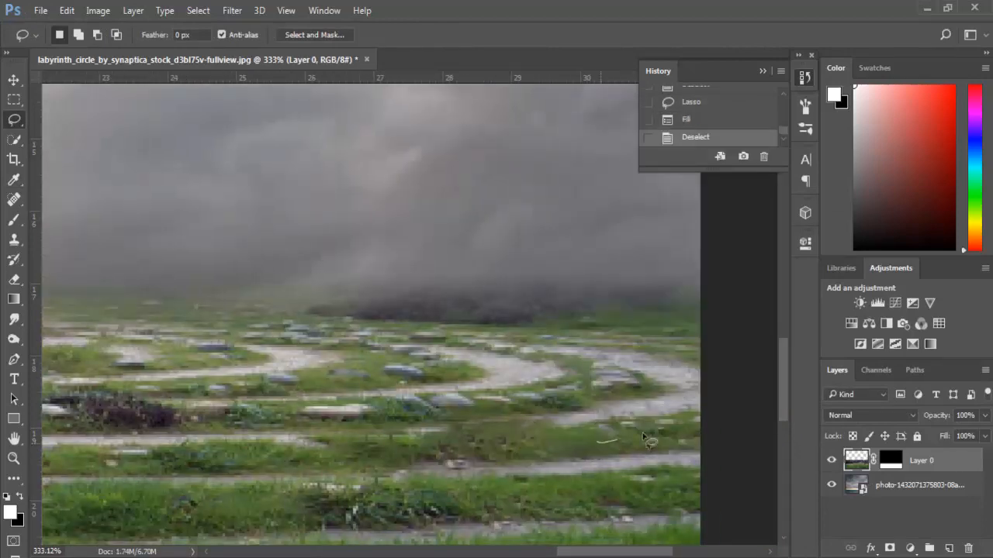
- Lasso the small stones on the grass strip near the image's right edge and remove them with a Content-Aware fill
{"action": "left_click_drag", "start_coordinate": [593, 417], "coordinate": [596, 425]}
{"action": "right_click", "coordinate": [613, 432]}
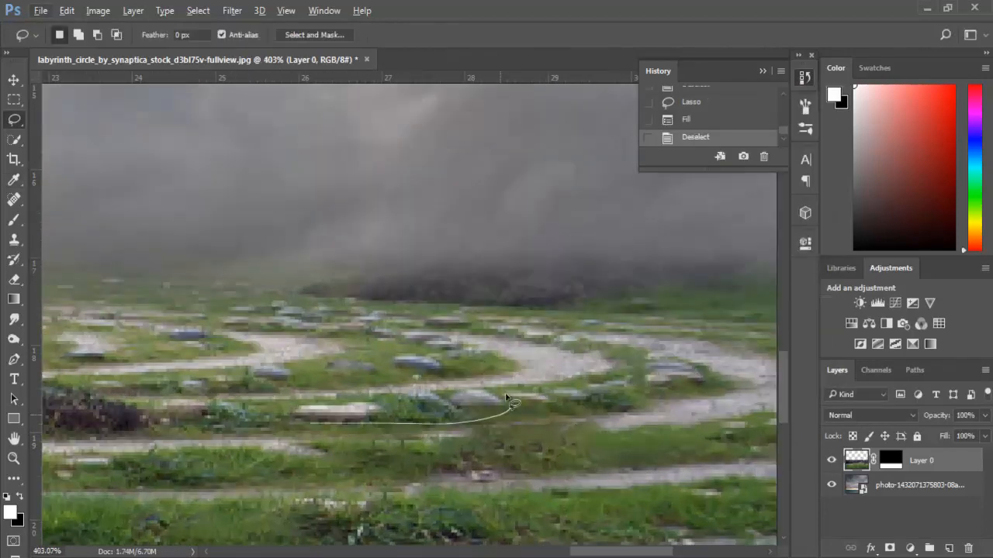
{"action": "key", "text": "shift+F5"}
{"action": "left_click", "coordinate": [594, 155]}
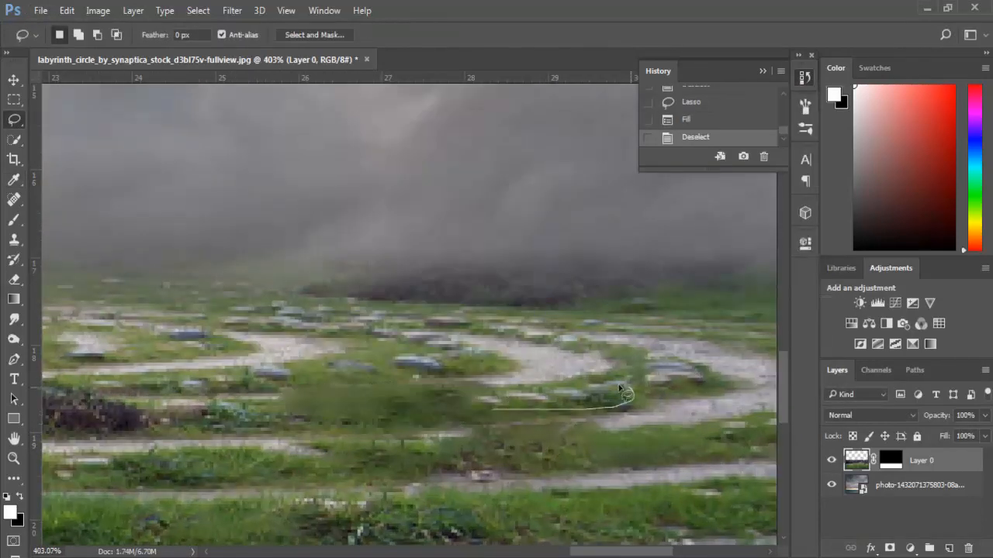
- Try to remove the stones bordering the curved path at the labyrinth's right end with Content-Aware fills
{"action": "left_click_drag", "start_coordinate": [474, 391], "coordinate": [475, 398]}
{"action": "left_click_drag", "start_coordinate": [683, 402], "coordinate": [673, 404]}
{"action": "right_click", "coordinate": [660, 370]}
{"action": "left_click", "coordinate": [712, 263]}
{"action": "key", "text": "Return"}
{"action": "key", "text": "ctrl+d"}
{"action": "scroll", "coordinate": [639, 375], "scroll_direction": "down", "scroll_amount": 4}
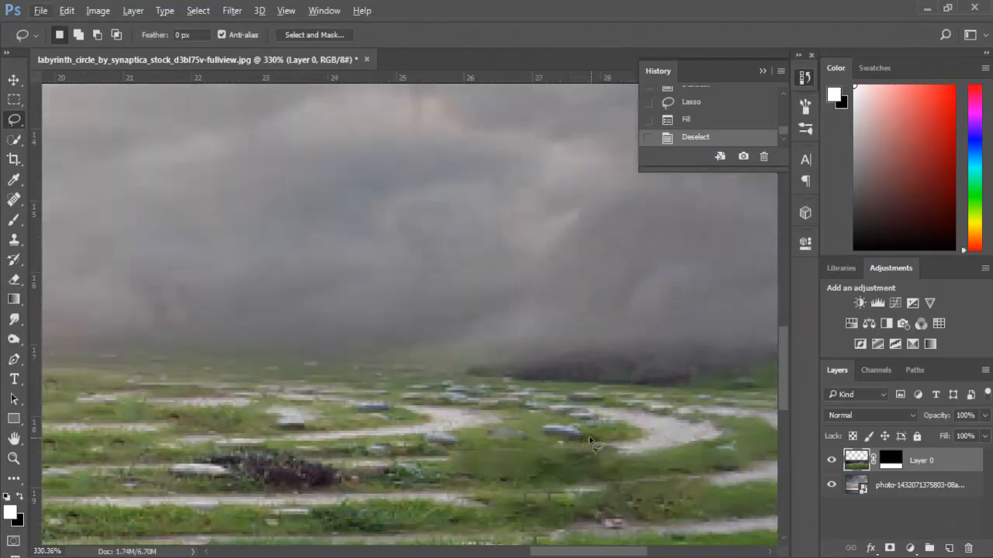
- Try to remove the blue-grey stone between the right-hand paths with a lassoed Content-Aware fill
{"action": "left_click_drag", "start_coordinate": [589, 436], "coordinate": [582, 445]}
{"action": "right_click", "coordinate": [562, 433]}
{"action": "left_click", "coordinate": [594, 325]}
{"action": "key", "text": "Return"}
{"action": "key", "text": "ctrl+d"}
- Undo the latest stone removals on the labyrinth's right side by deleting their history states
{"action": "left_click_drag", "start_coordinate": [388, 457], "coordinate": [386, 454]}
{"action": "right_click", "coordinate": [411, 448]}
{"action": "left_click", "coordinate": [689, 134]}
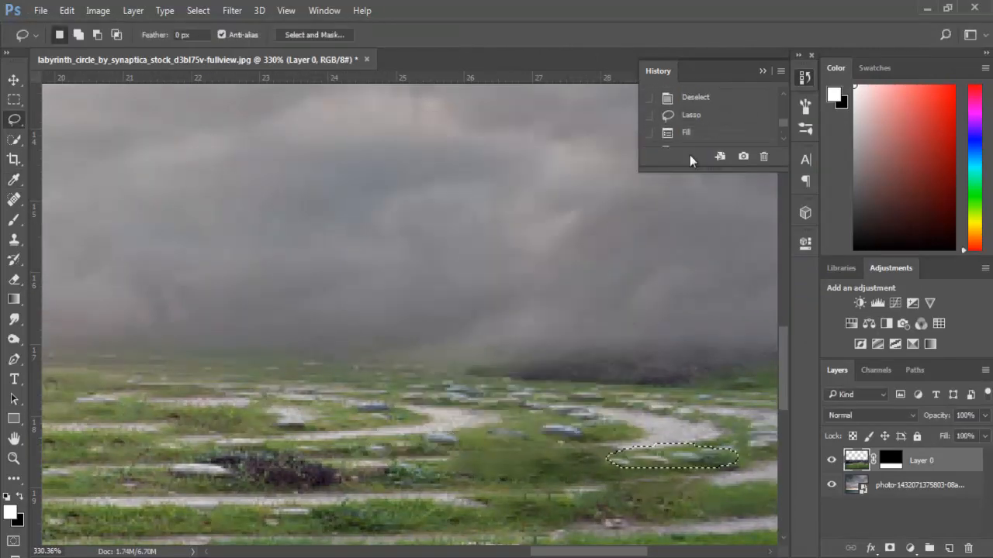
{"action": "left_click", "coordinate": [690, 115]}
{"action": "left_click", "coordinate": [764, 157]}
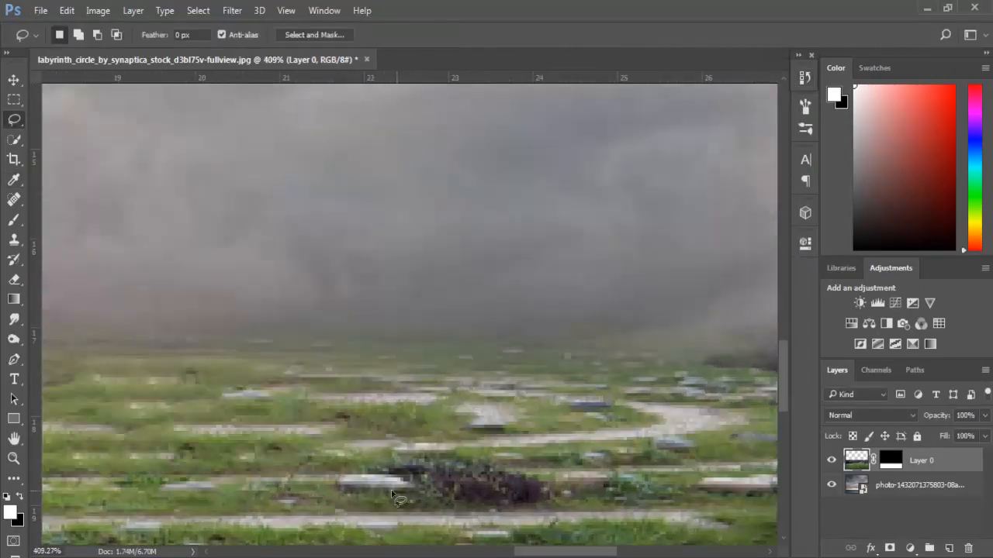
{"action": "right_click", "coordinate": [397, 498]}
{"action": "key", "text": "Escape"}
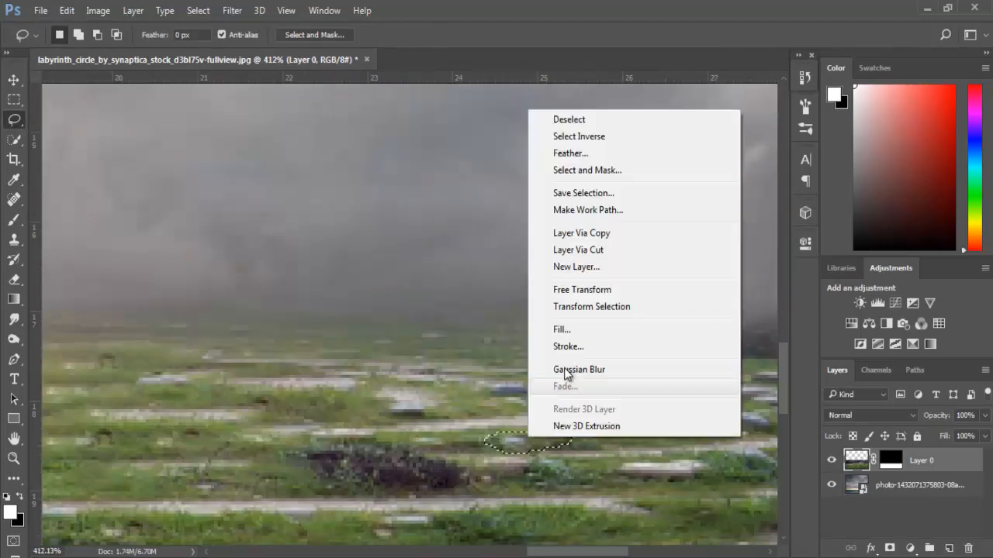
{"action": "key", "text": "Escape"}
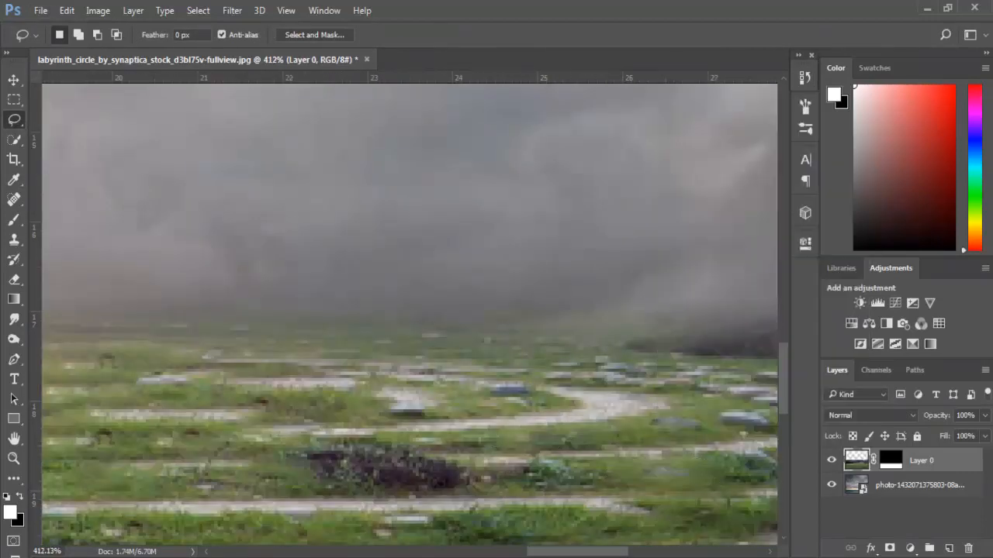
{"action": "left_click_drag", "start_coordinate": [613, 448], "coordinate": [607, 452]}
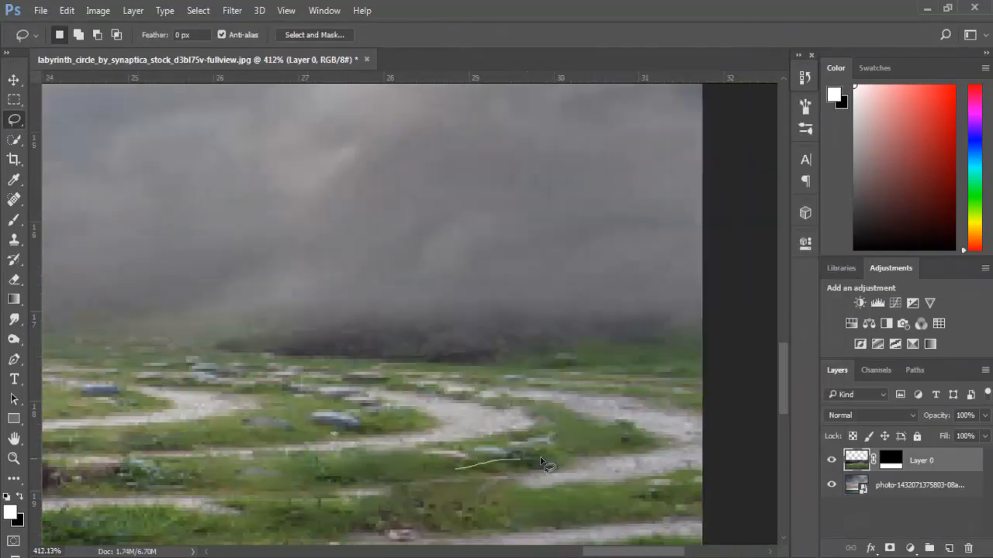
{"action": "right_click", "coordinate": [455, 181]}
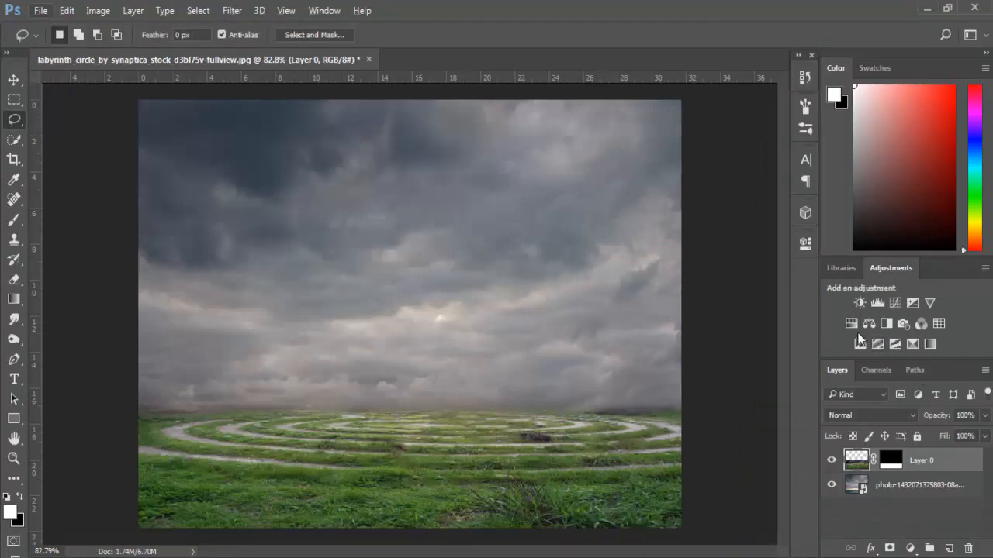
- Add a Hue/Saturation adjustment clipped to the labyrinth layer and set Greens saturation to -17 and lightness to -16
{"action": "left_click", "coordinate": [853, 325]}
{"action": "left_click", "coordinate": [677, 495]}
{"action": "left_click", "coordinate": [597, 306]}
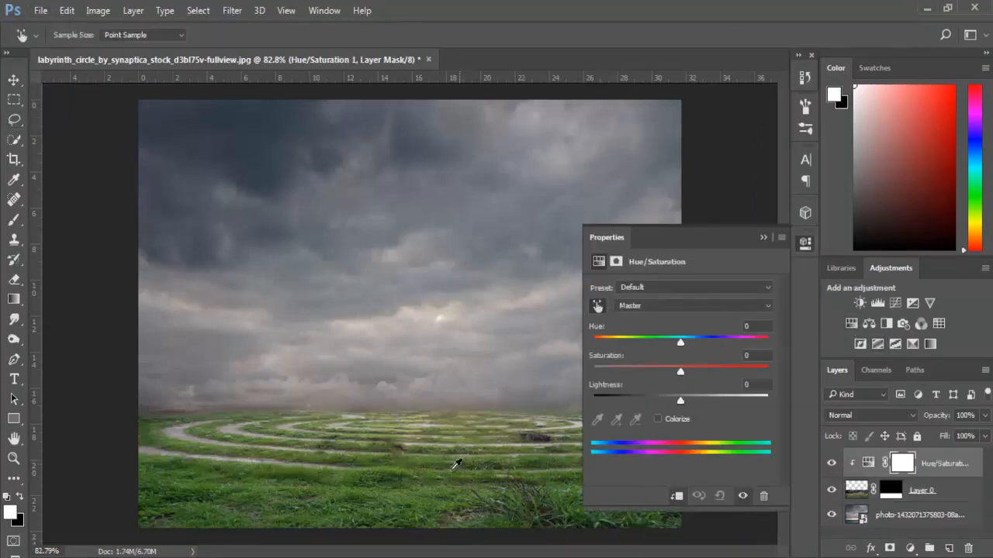
{"action": "left_click", "coordinate": [455, 464]}
{"action": "left_click", "coordinate": [670, 371]}
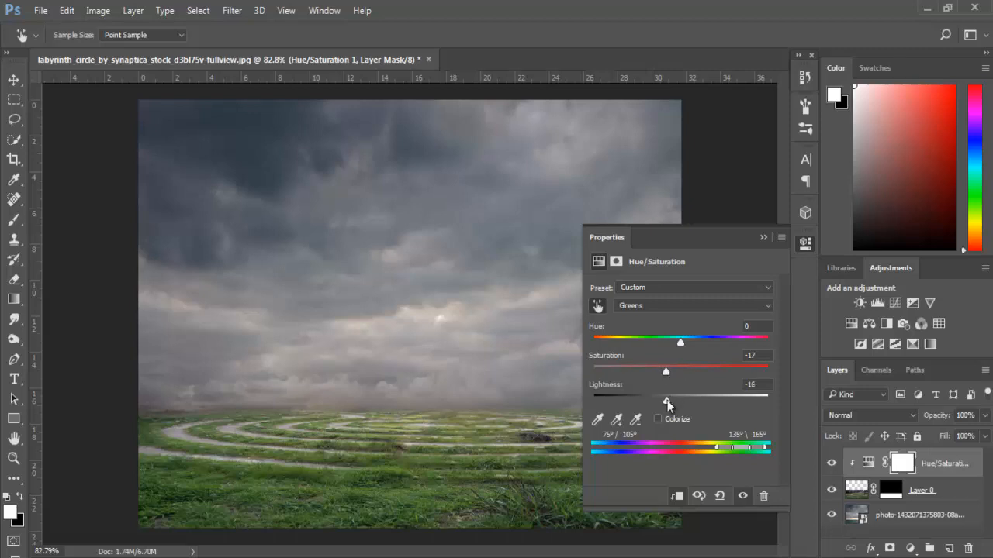
- Set the labyrinth adjustment's Yellows saturation to -22 and lightness to -19
{"action": "left_click", "coordinate": [680, 307]}
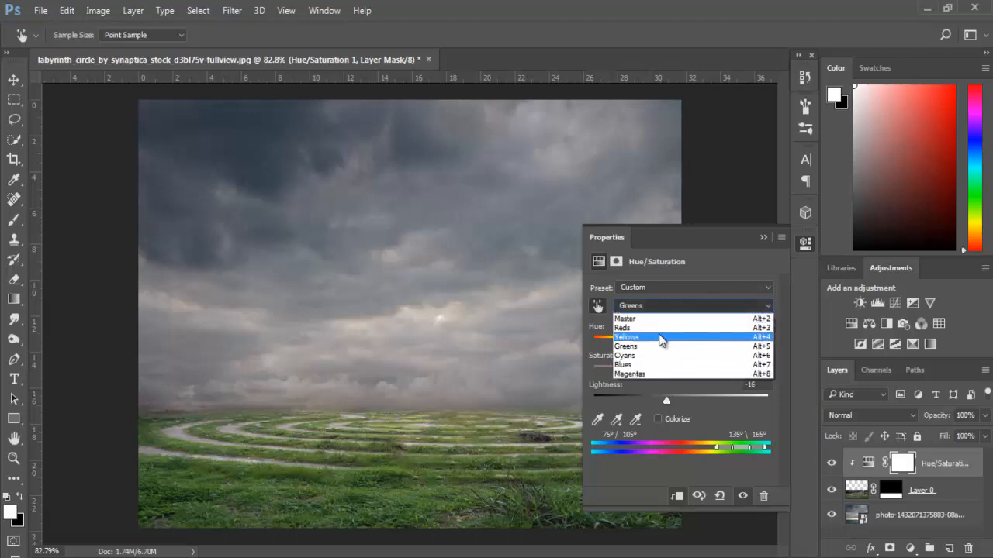
{"action": "left_click", "coordinate": [660, 339]}
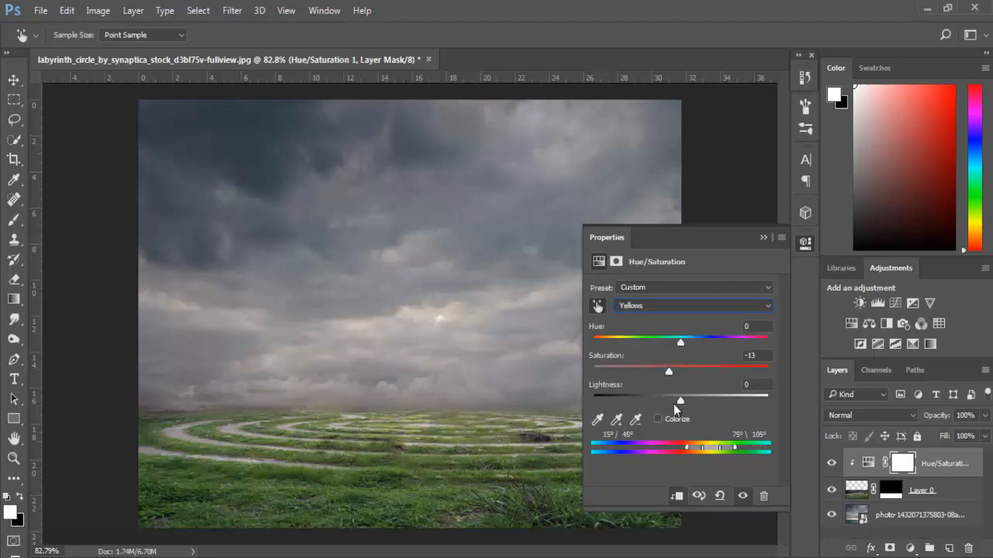
{"action": "left_click", "coordinate": [671, 401]}
{"action": "left_click_drag", "start_coordinate": [665, 398], "coordinate": [662, 398]}
- Set the labyrinth adjustment's Reds saturation to -15 and lower the Reds lightness
{"action": "left_click", "coordinate": [669, 306]}
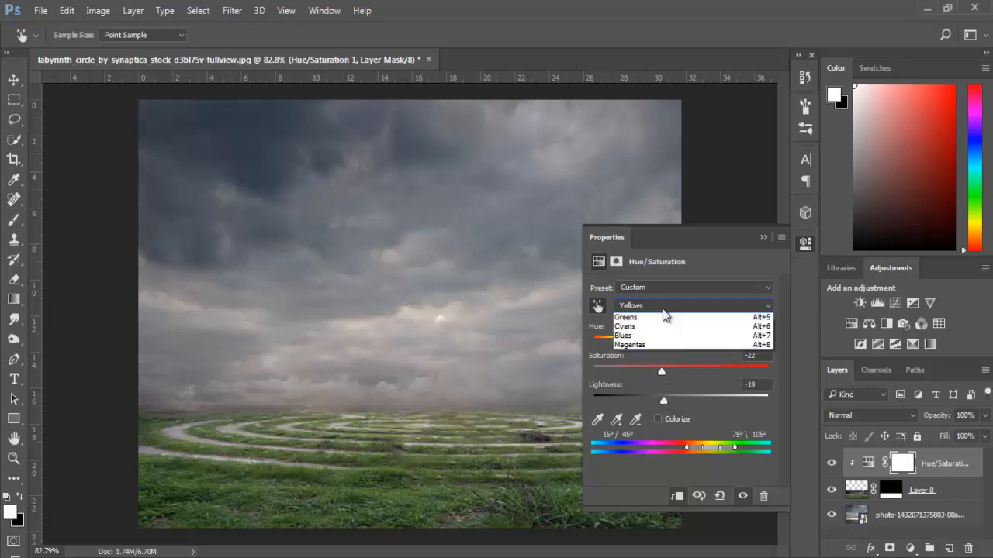
{"action": "left_click", "coordinate": [656, 328]}
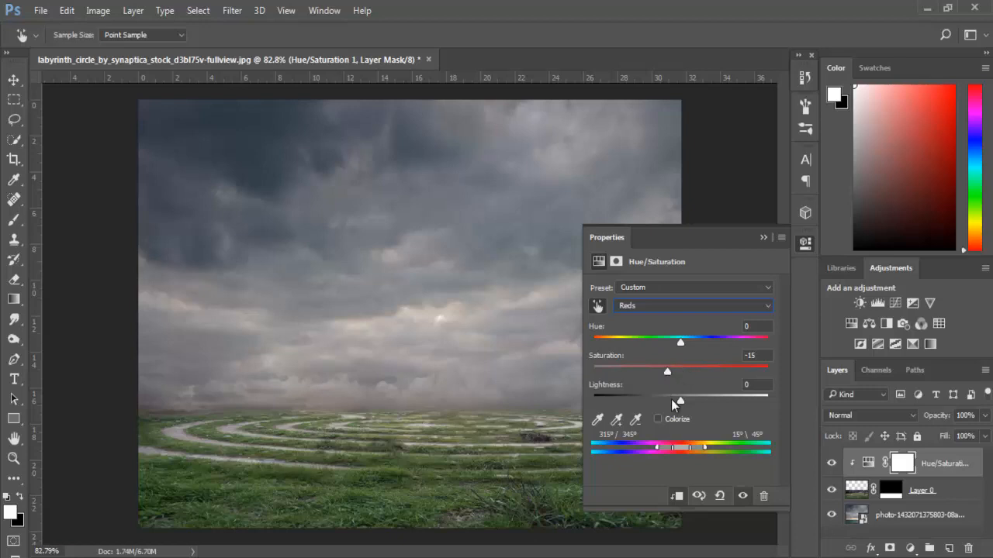
{"action": "left_click_drag", "start_coordinate": [671, 400], "coordinate": [658, 402]}
{"action": "left_click", "coordinate": [763, 237]}
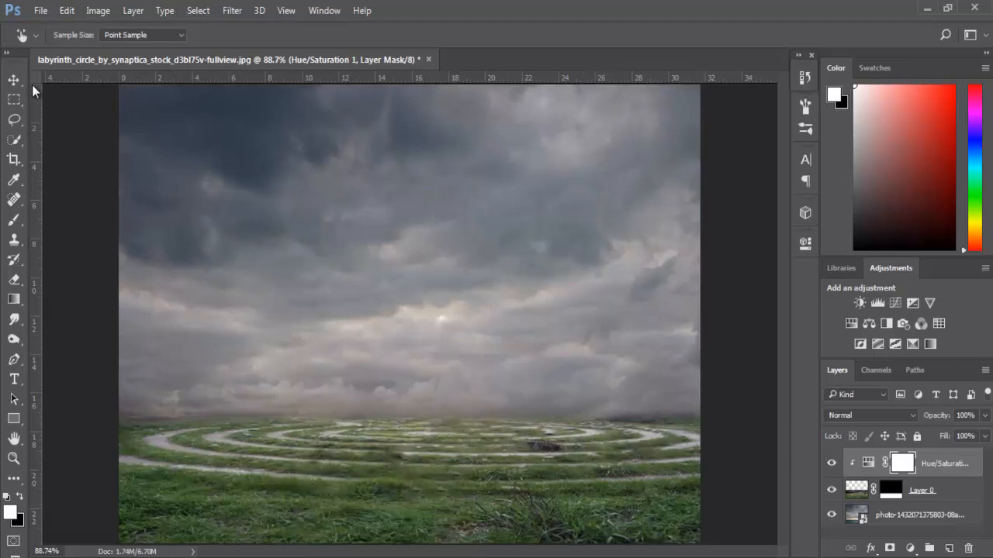
- Add a Hue/Saturation adjustment clipped to the sky photo layer and set Blues saturation to -16 and lightness to -15
{"action": "left_click", "coordinate": [22, 79]}
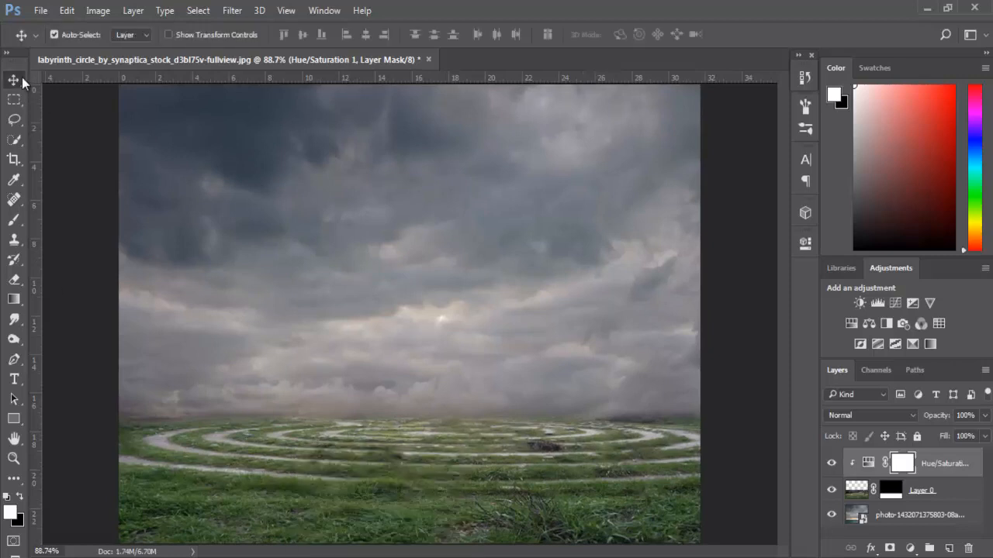
{"action": "left_click", "coordinate": [540, 199]}
{"action": "left_click", "coordinate": [853, 343]}
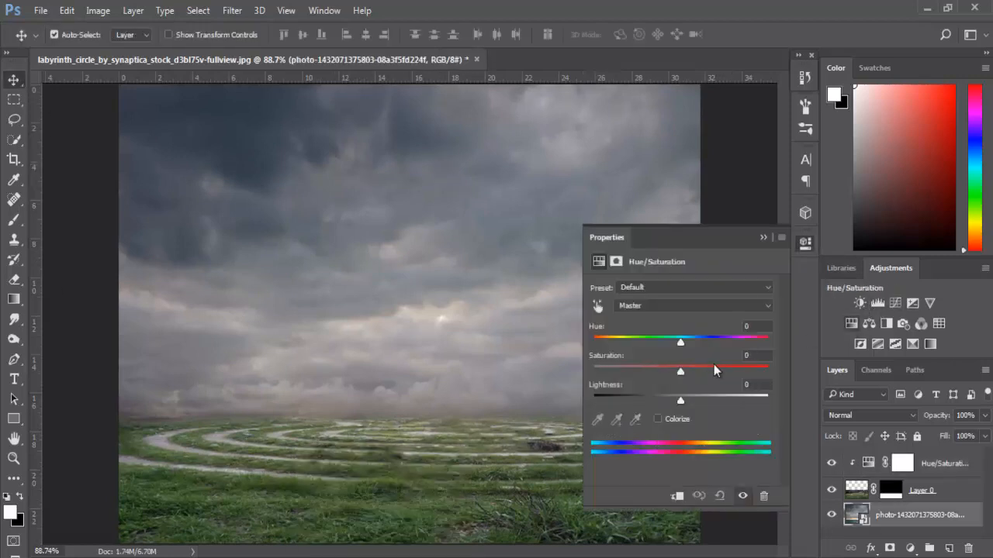
{"action": "left_click", "coordinate": [676, 496]}
{"action": "left_click", "coordinate": [597, 306]}
{"action": "left_click", "coordinate": [470, 179]}
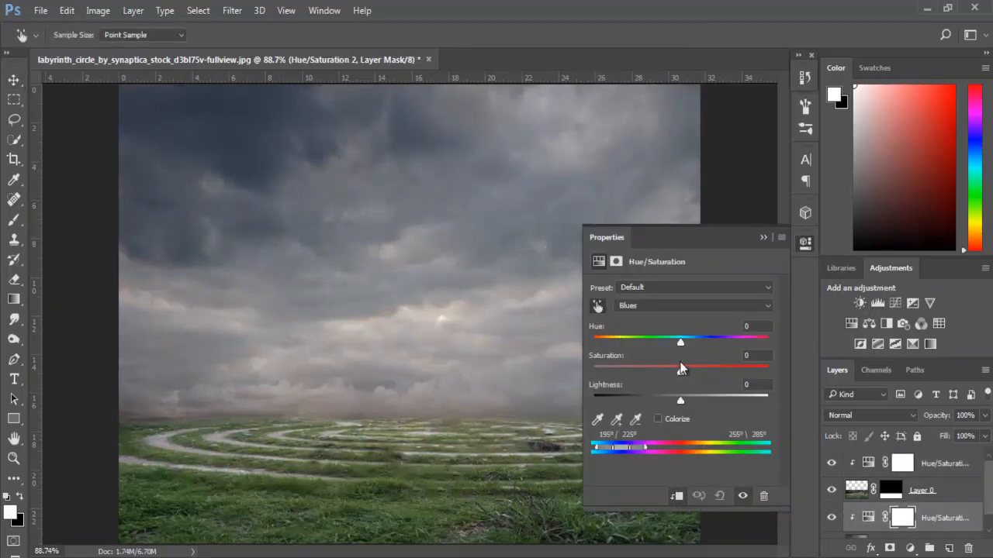
{"action": "left_click_drag", "start_coordinate": [680, 371], "coordinate": [671, 400]}
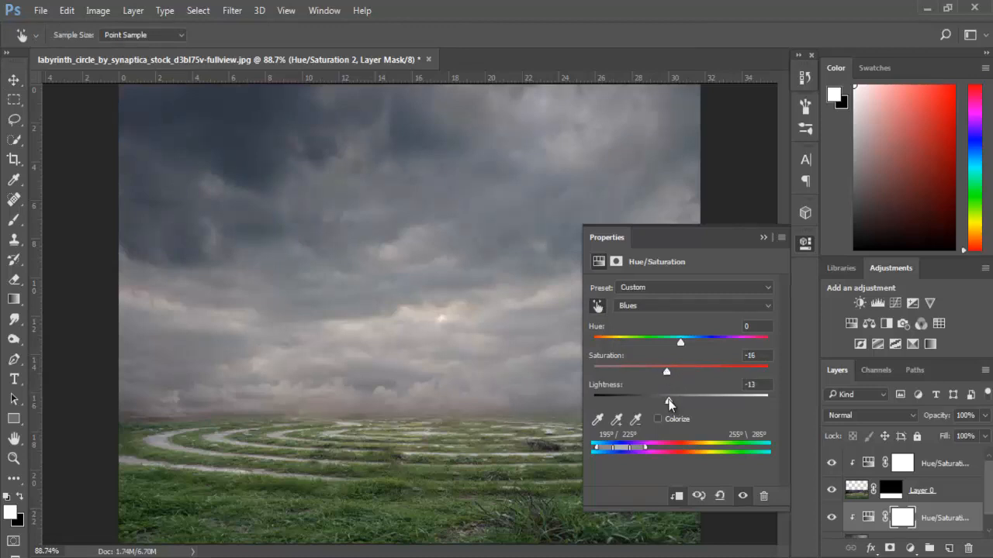
- Set the sky adjustment's Cyans saturation to -16 and darken the Cyans lightness slightly
{"action": "left_click", "coordinate": [651, 306]}
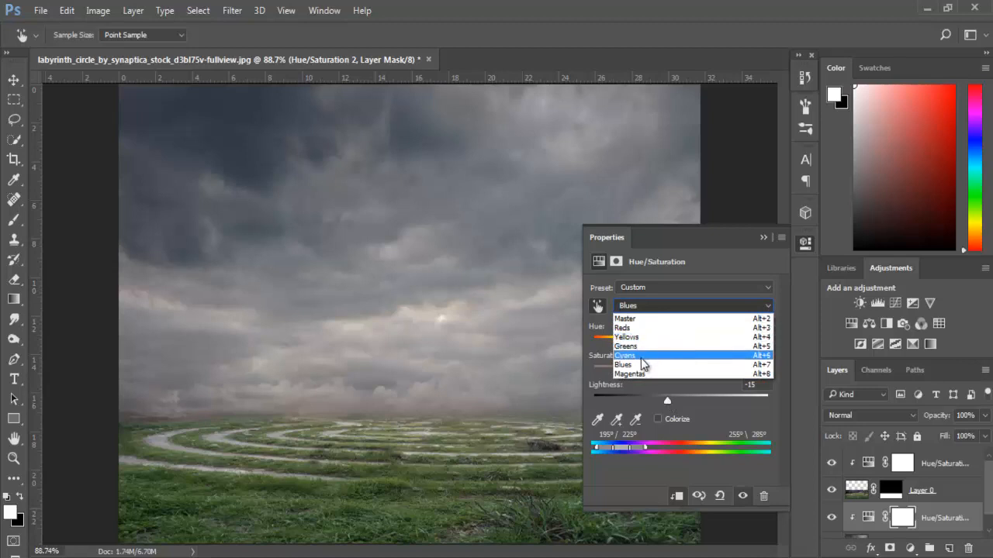
{"action": "left_click", "coordinate": [636, 360]}
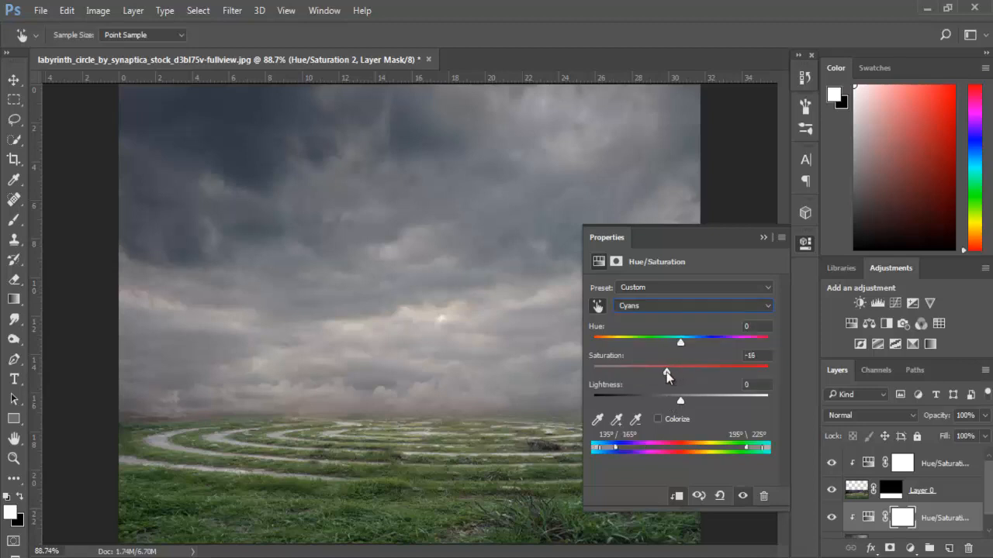
{"action": "left_click_drag", "start_coordinate": [670, 395], "coordinate": [669, 399]}
- Set the sky adjustment's Yellows to saturation -48 and lightness -49, and its Reds to saturation -37 and lightness -44
{"action": "left_click", "coordinate": [640, 305]}
{"action": "left_click", "coordinate": [640, 336]}
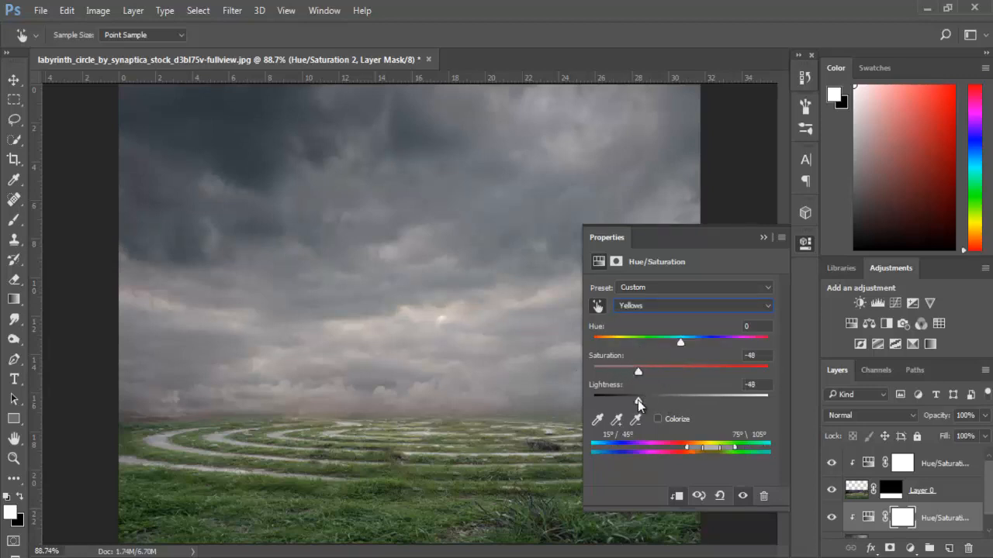
{"action": "left_click", "coordinate": [638, 305]}
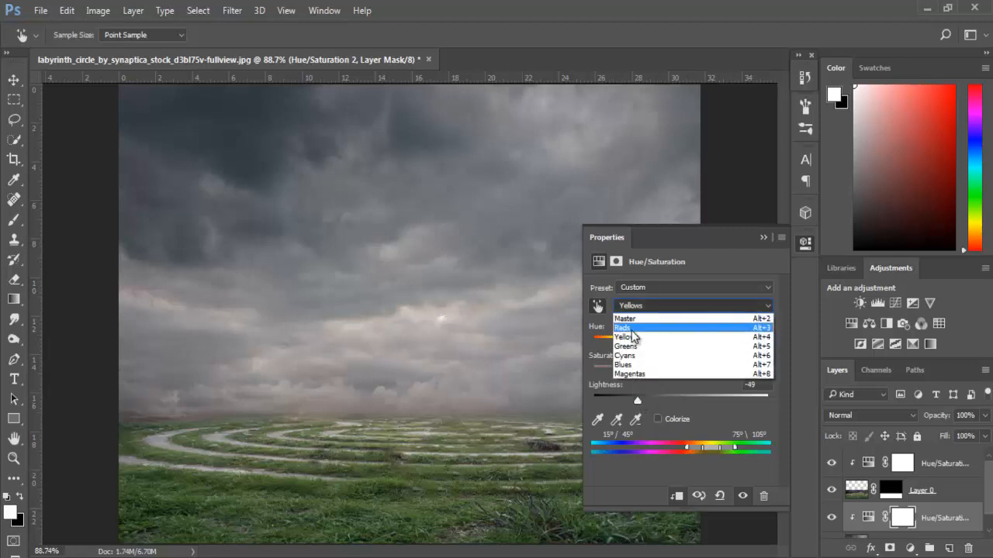
{"action": "left_click", "coordinate": [641, 326]}
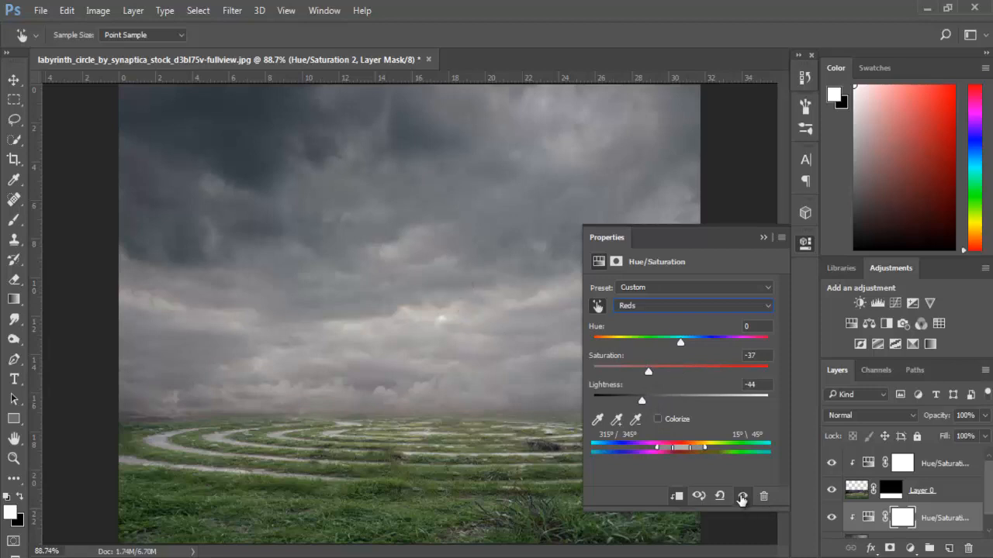
{"action": "left_click", "coordinate": [763, 238]}
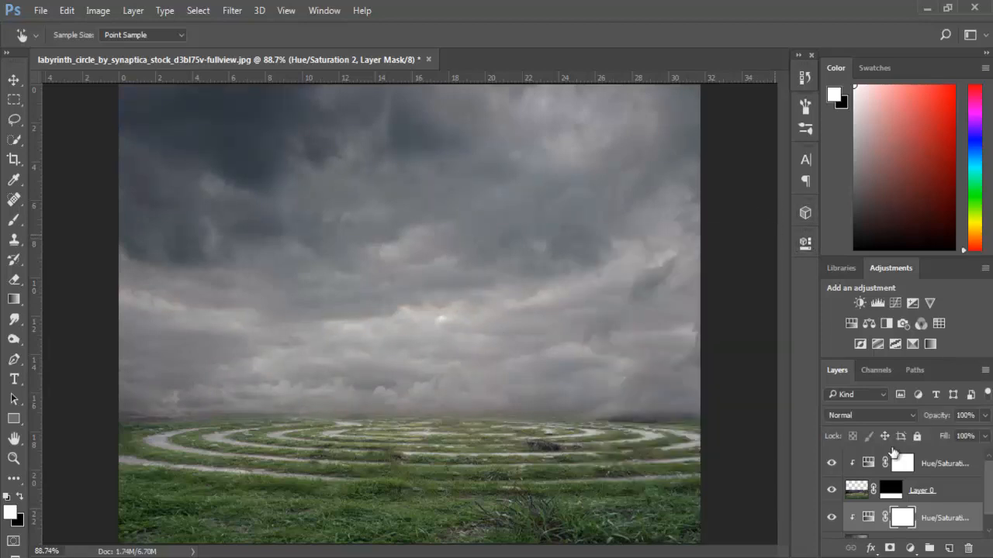
- Create a new layer above the labyrinth's Hue/Saturation adjustment and sample a mid-grey from the clouds as the foreground colour
{"action": "left_click", "coordinate": [948, 461]}
{"action": "key", "text": "v"}
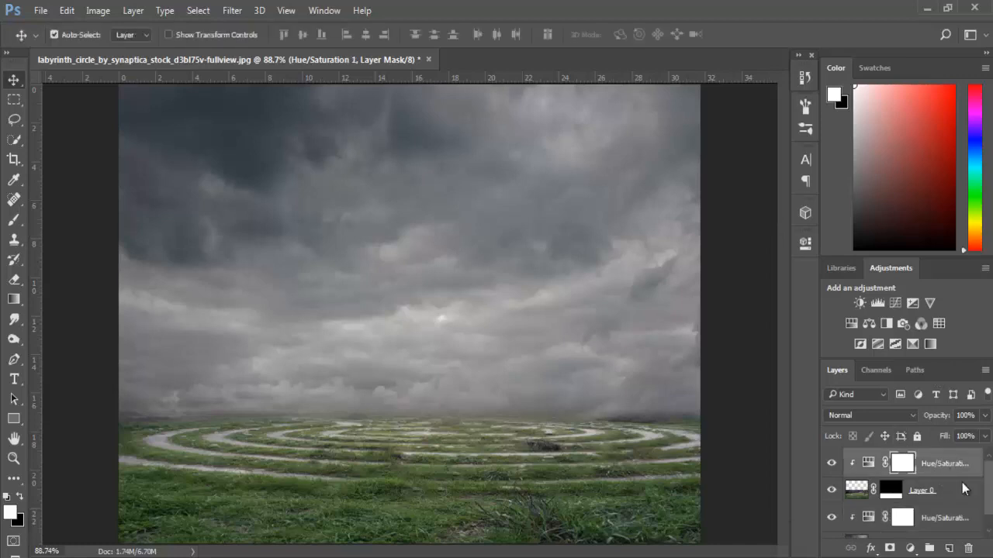
{"action": "left_click", "coordinate": [950, 548]}
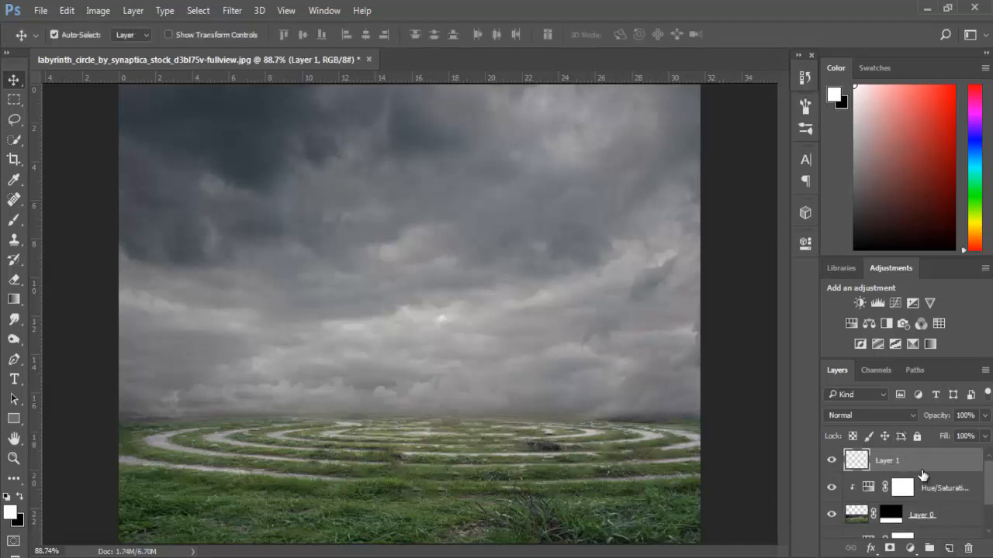
{"action": "left_click", "coordinate": [14, 180]}
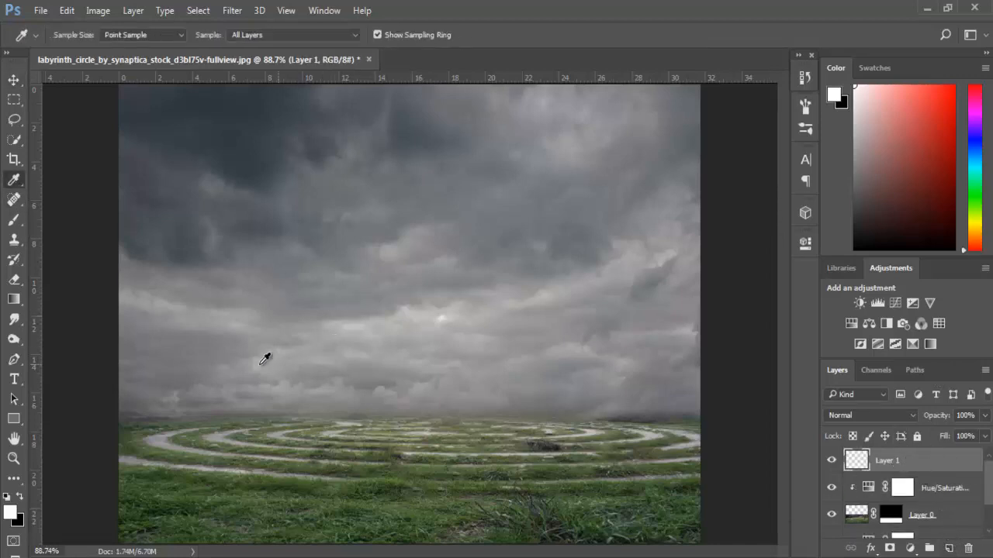
{"action": "left_click", "coordinate": [350, 300]}
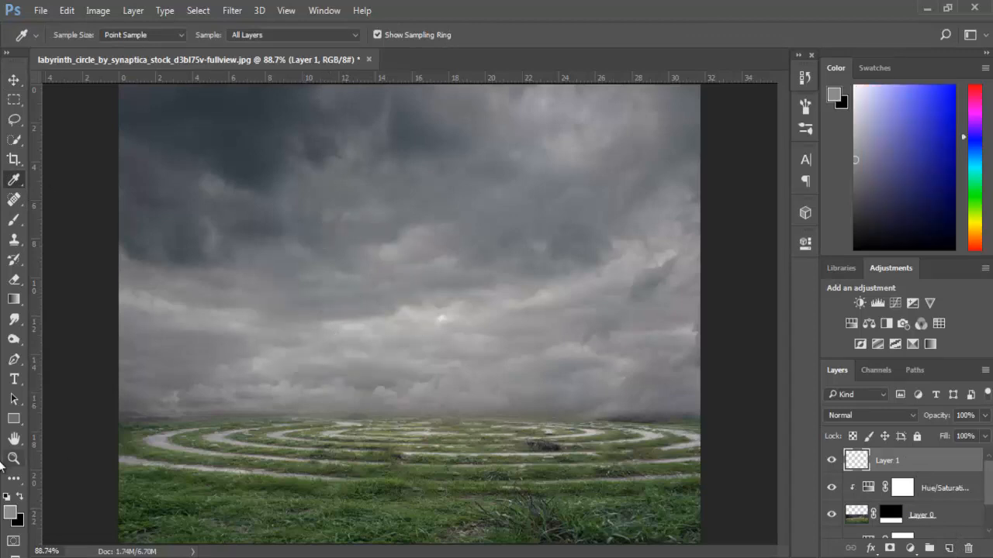
- Paint a grey fog band along the full horizon on the new layer with a soft brush reduced to 125 px
{"action": "left_click", "coordinate": [15, 224]}
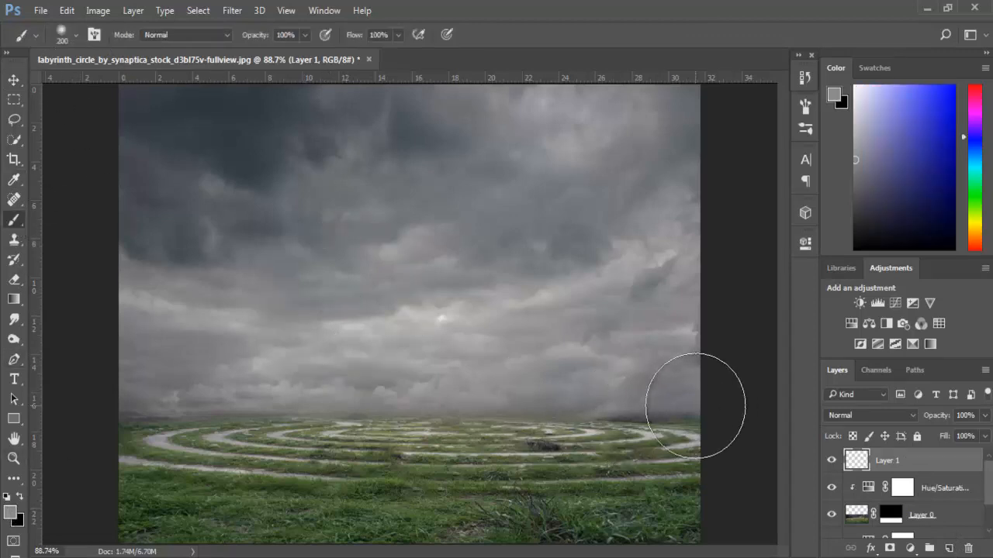
{"action": "left_click", "coordinate": [67, 40]}
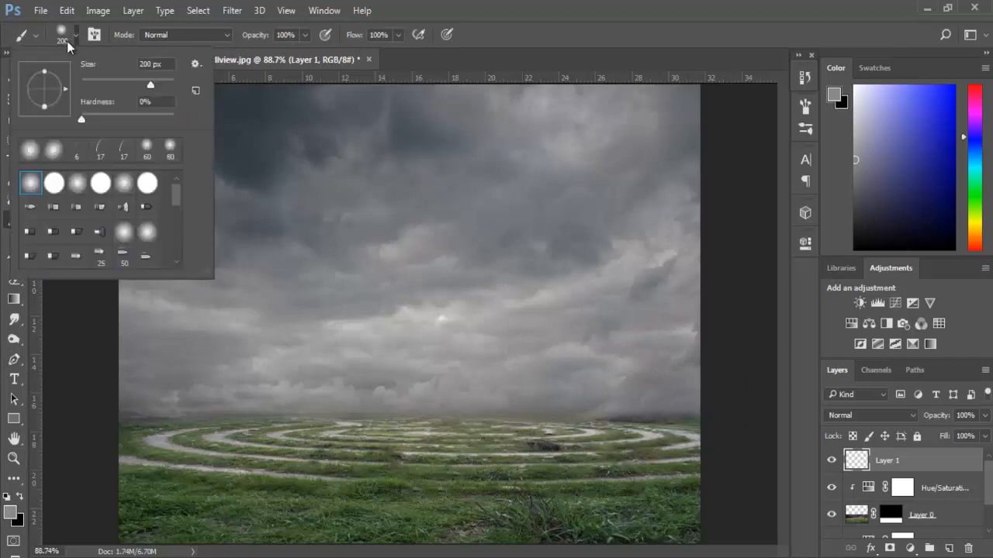
{"action": "left_click", "coordinate": [66, 40]}
{"action": "key", "text": "bracketleft"}
{"action": "key", "text": "bracketleft"}
{"action": "key", "text": "bracketleft"}
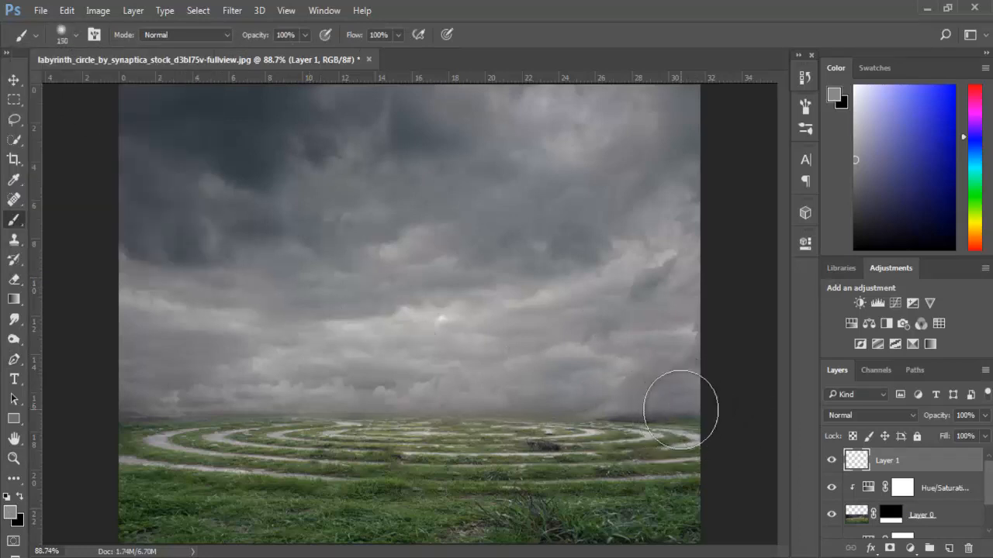
{"action": "mouse_move", "coordinate": [676, 410]}
{"action": "left_mouse_down"}
{"action": "mouse_move", "coordinate": [386, 406]}
{"action": "mouse_move", "coordinate": [31, 427]}
{"action": "left_mouse_up"}
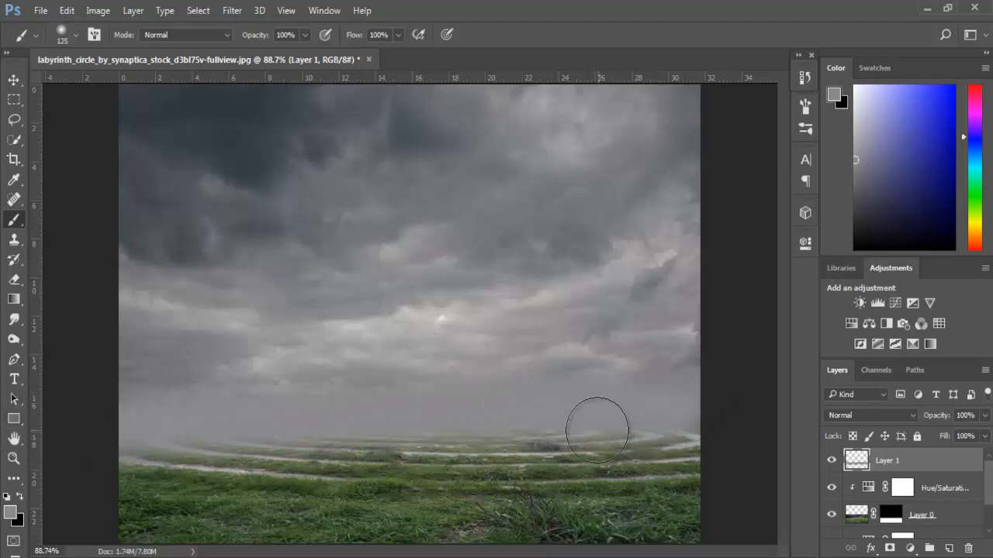
- Free-transform the fog layer to stretch it slightly taller and wider, extending past both side edges of the image
{"action": "key", "text": "ctrl+t"}
{"action": "left_click_drag", "start_coordinate": [410, 341], "coordinate": [412, 331]}
{"action": "left_click_drag", "start_coordinate": [410, 494], "coordinate": [411, 501]}
{"action": "left_click_drag", "start_coordinate": [699, 418], "coordinate": [715, 417]}
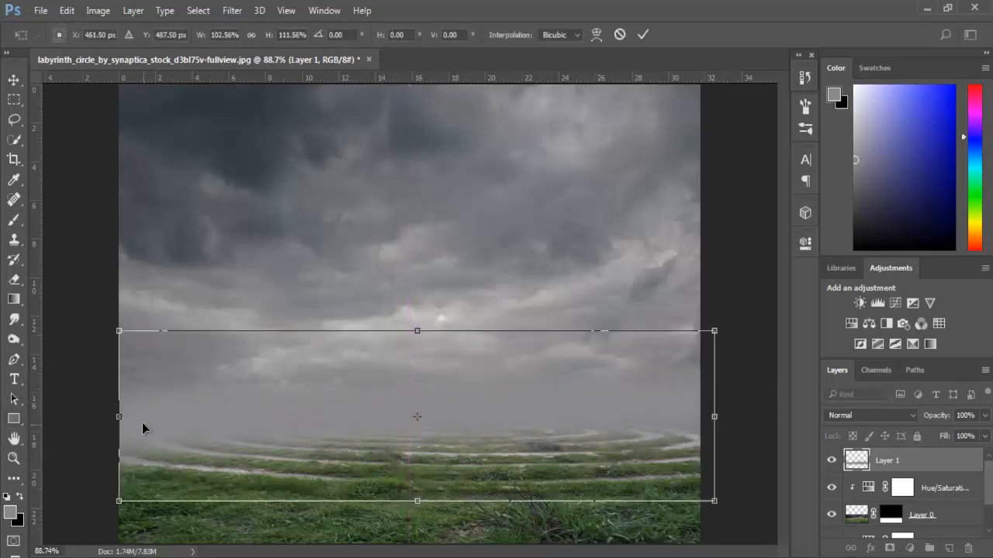
{"action": "left_click_drag", "start_coordinate": [119, 417], "coordinate": [104, 417]}
{"action": "key", "text": "Return"}
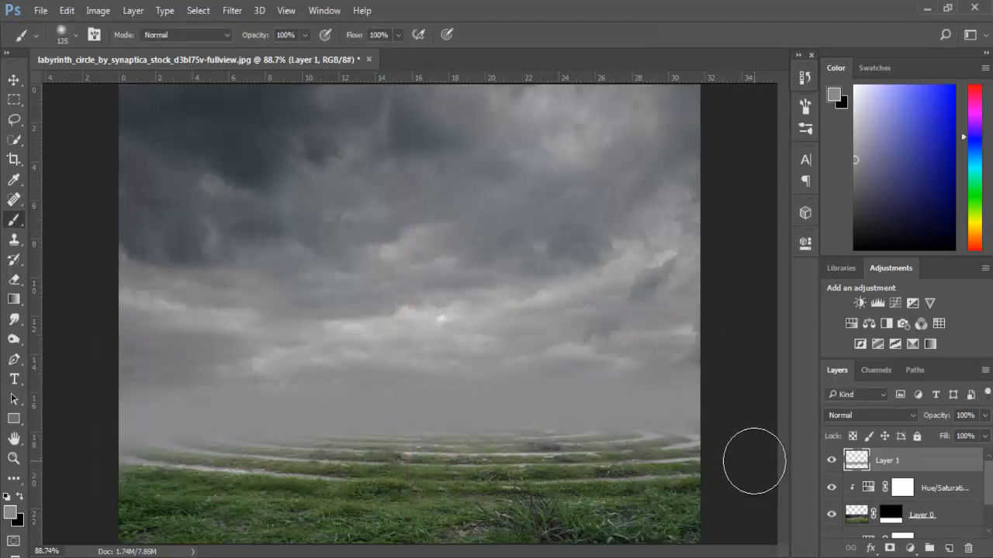
- Rotate the fog layer by 0.62° while stretching it slightly upward, and set its opacity to 85%
{"action": "key", "text": "ctrl+t"}
{"action": "left_click_drag", "start_coordinate": [749, 421], "coordinate": [746, 423]}
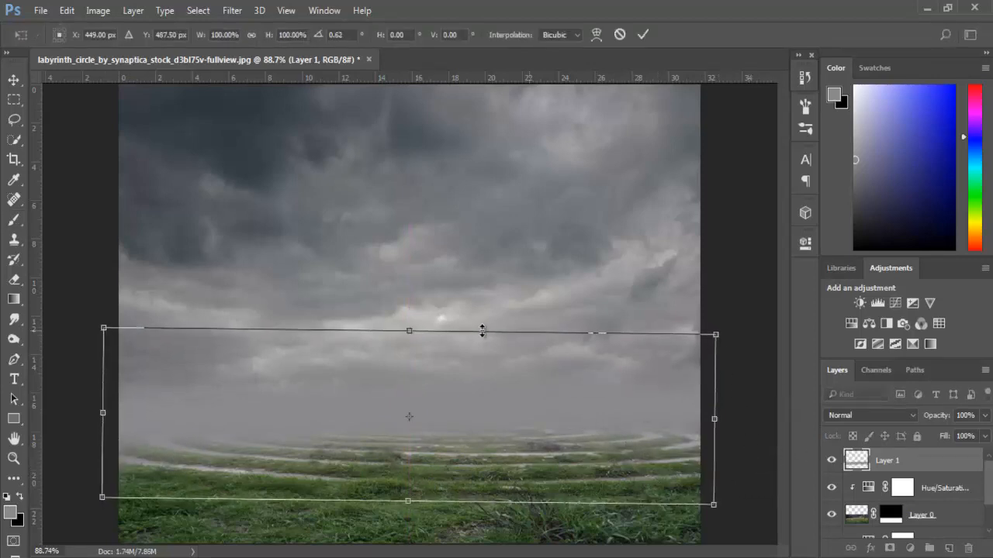
{"action": "left_click_drag", "start_coordinate": [408, 329], "coordinate": [410, 321]}
{"action": "key", "text": "Return"}
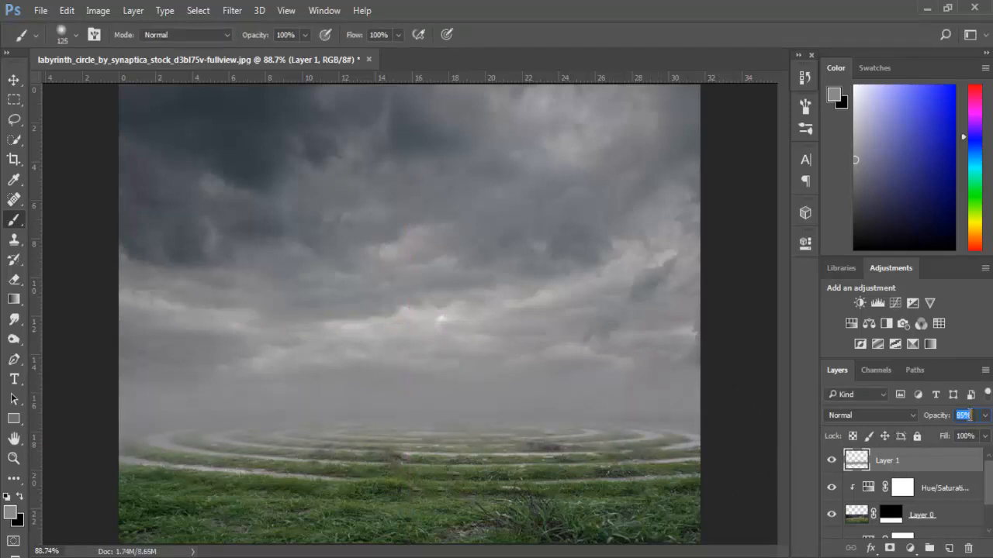
{"action": "scroll", "coordinate": [969, 416], "scroll_direction": "down", "scroll_amount": 3}
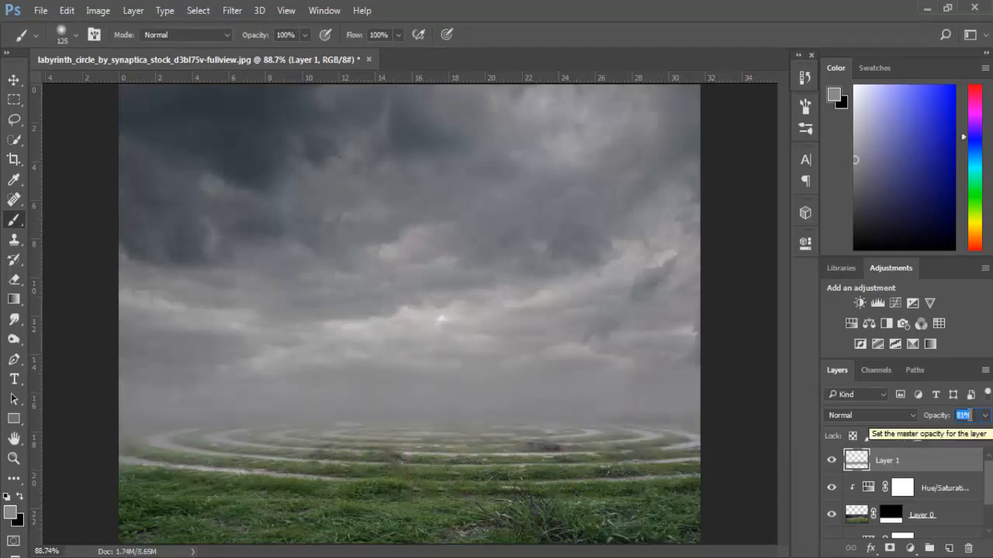
{"action": "scroll", "coordinate": [975, 422], "scroll_direction": "up", "scroll_amount": 2}
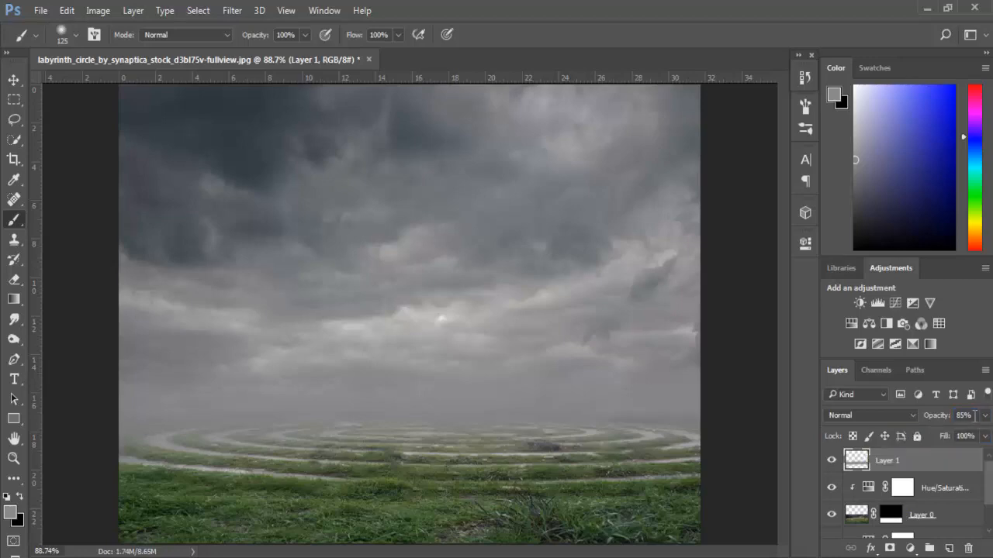
- Convert the fog layer to a smart object and apply a Gaussian Blur with a 4.0-pixel radius
{"action": "right_click", "coordinate": [906, 466]}
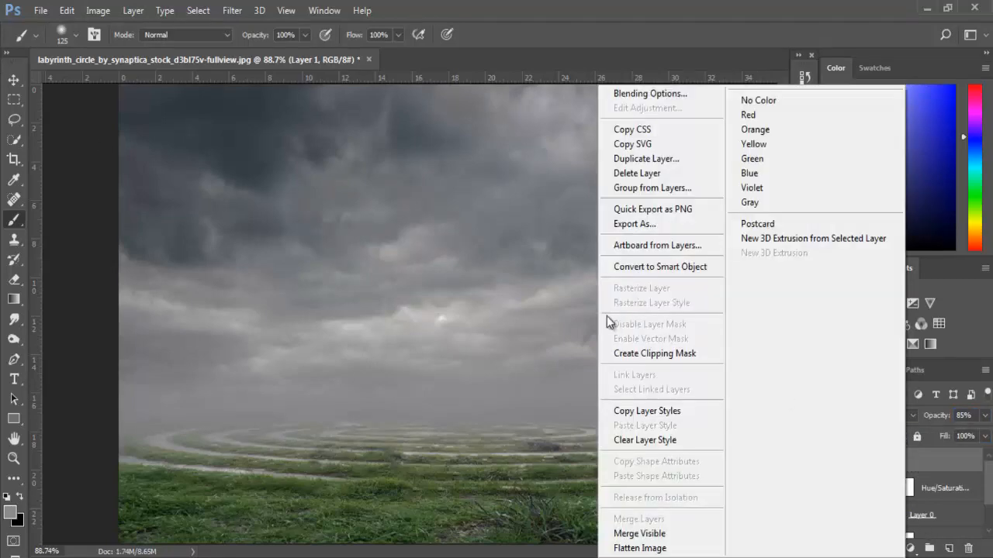
{"action": "left_click", "coordinate": [638, 265]}
{"action": "left_click", "coordinate": [232, 11]}
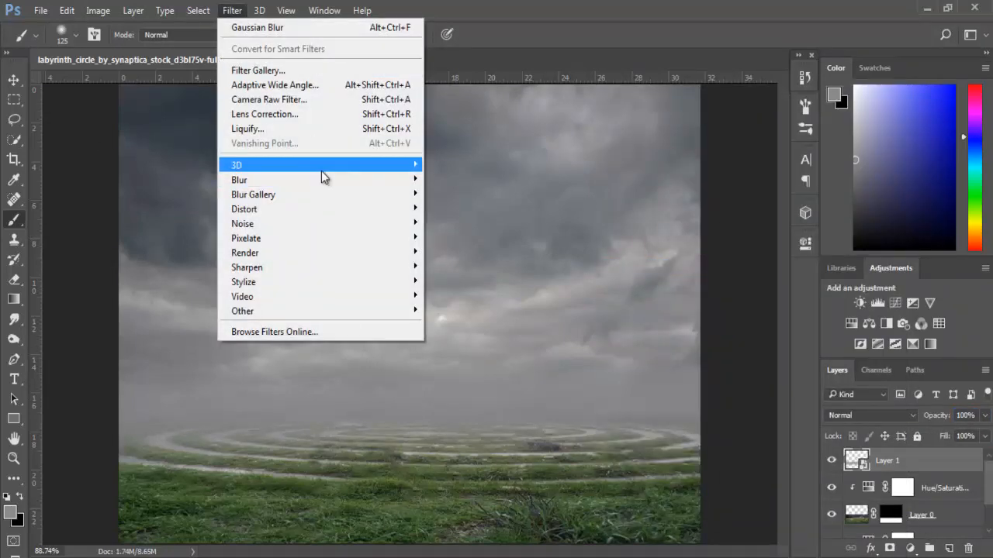
{"action": "mouse_move", "coordinate": [322, 177]}
{"action": "left_click", "coordinate": [457, 237]}
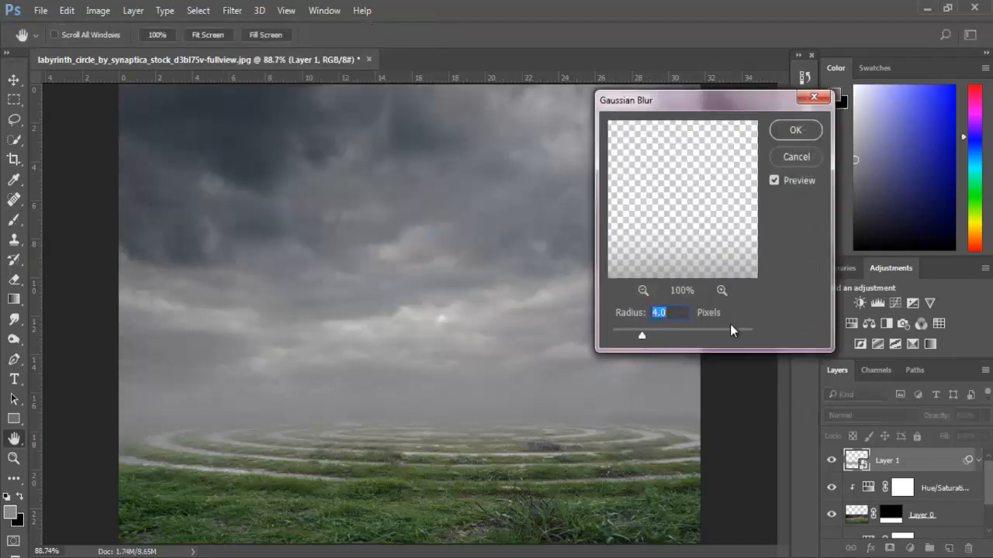
{"action": "left_click", "coordinate": [794, 130]}
- Raise the fog layer's Gaussian Blur smart filter radius to 7.6 pixels
{"action": "double_click", "coordinate": [909, 502]}
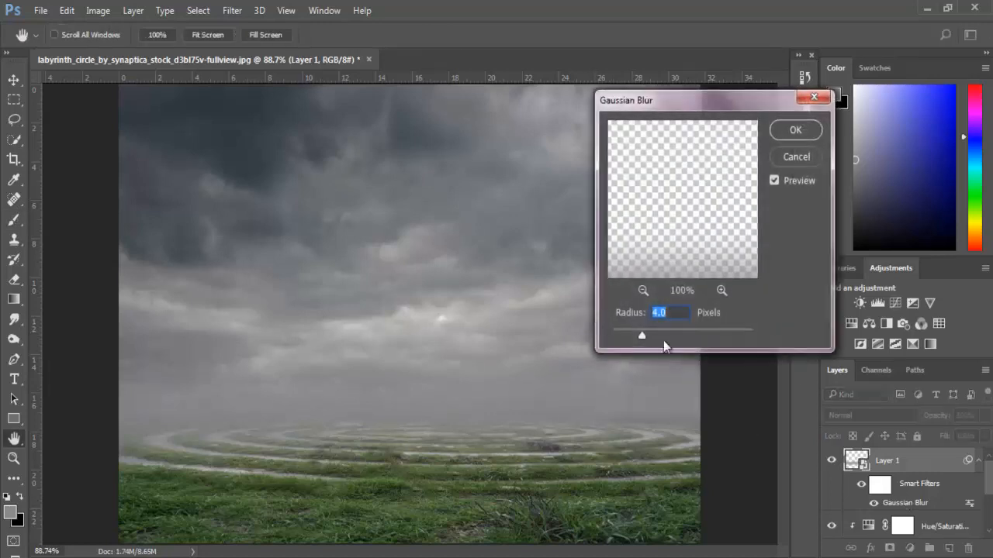
{"action": "left_click_drag", "start_coordinate": [647, 334], "coordinate": [653, 337]}
{"action": "key", "text": "Return"}
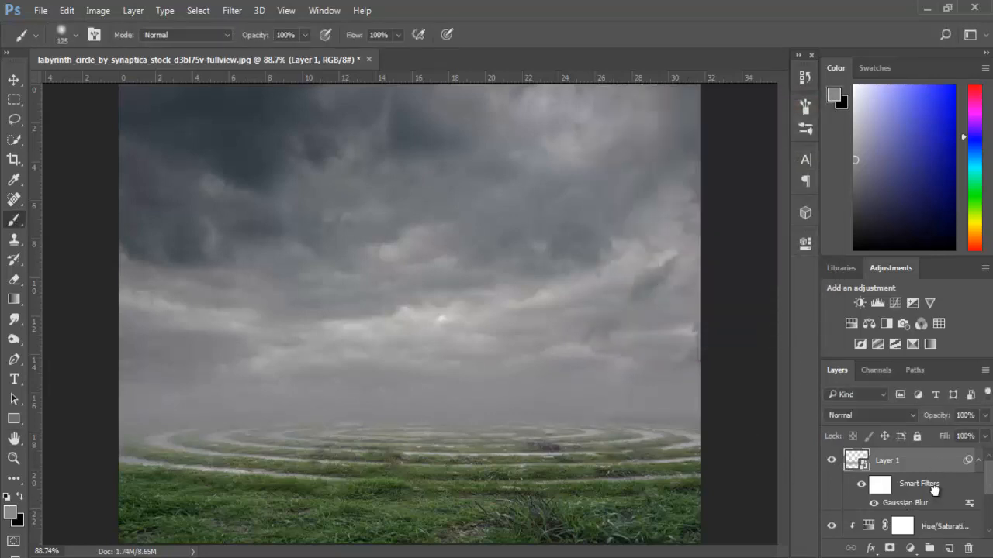
- Duplicate the fog layer to beneath the labyrinth layer and increase the copy's Gaussian Blur radius slightly
{"action": "left_click_drag", "start_coordinate": [935, 490], "coordinate": [950, 550]}
{"action": "left_click_drag", "start_coordinate": [923, 467], "coordinate": [894, 496]}
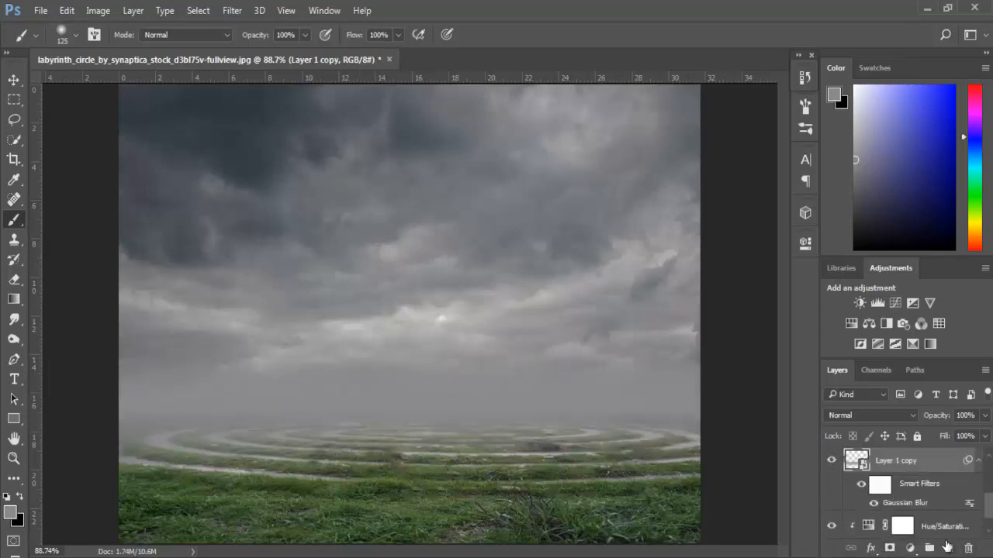
{"action": "double_click", "coordinate": [899, 502]}
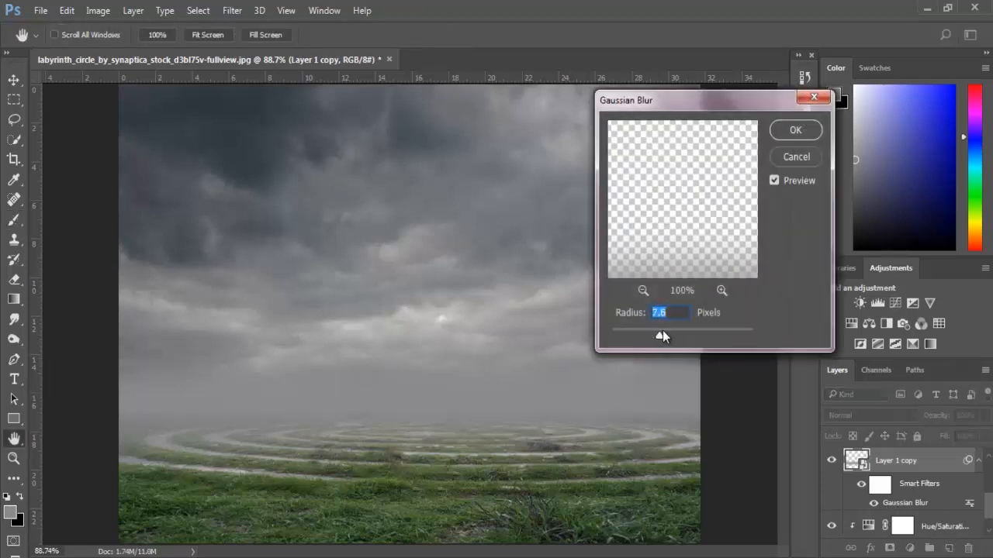
{"action": "left_click_drag", "start_coordinate": [668, 329], "coordinate": [672, 335]}
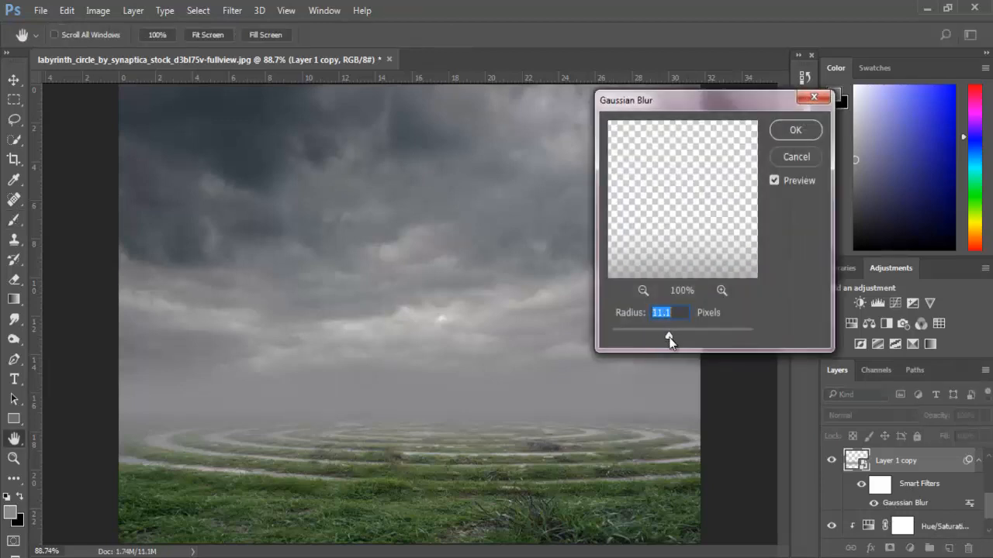
{"action": "left_click", "coordinate": [784, 130]}
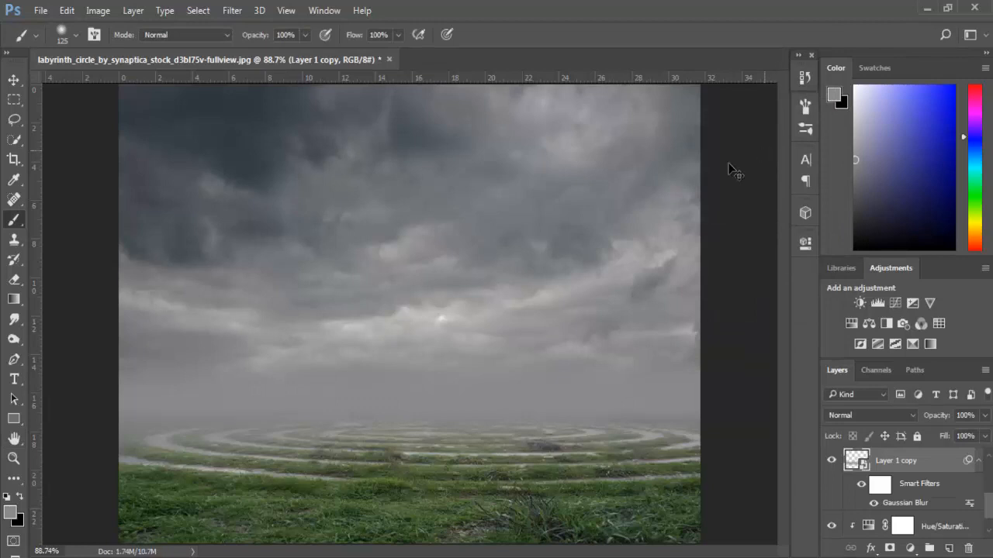
- Free-transform the fog copy to stretch it slightly downward, and return to the Brush tool
{"action": "key", "text": "ctrl+t"}
{"action": "left_click_drag", "start_coordinate": [409, 500], "coordinate": [409, 509]}
{"action": "key", "text": "Return"}
{"action": "key", "text": "b"}
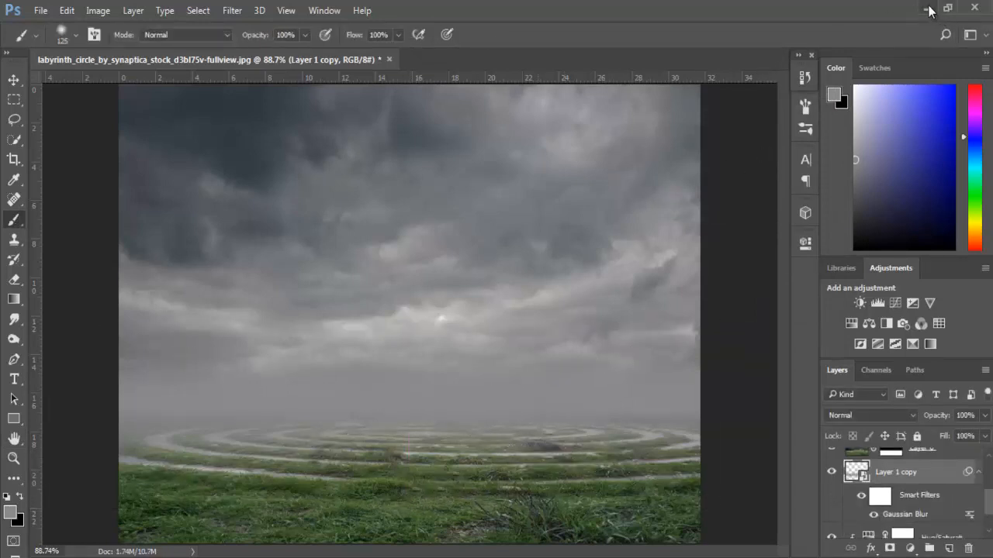
- Clip a darkening Curves adjustment to the labyrinth layer, with its mask inverted and painted white over the foreground grass
{"action": "scroll", "coordinate": [930, 483], "scroll_direction": "up", "scroll_amount": 2}
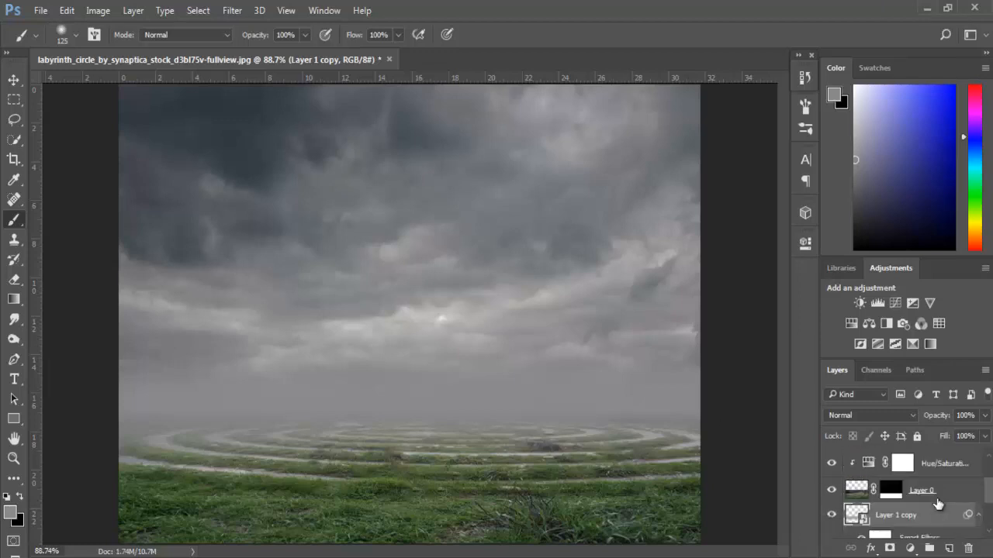
{"action": "left_click", "coordinate": [944, 465]}
{"action": "left_click", "coordinate": [895, 304]}
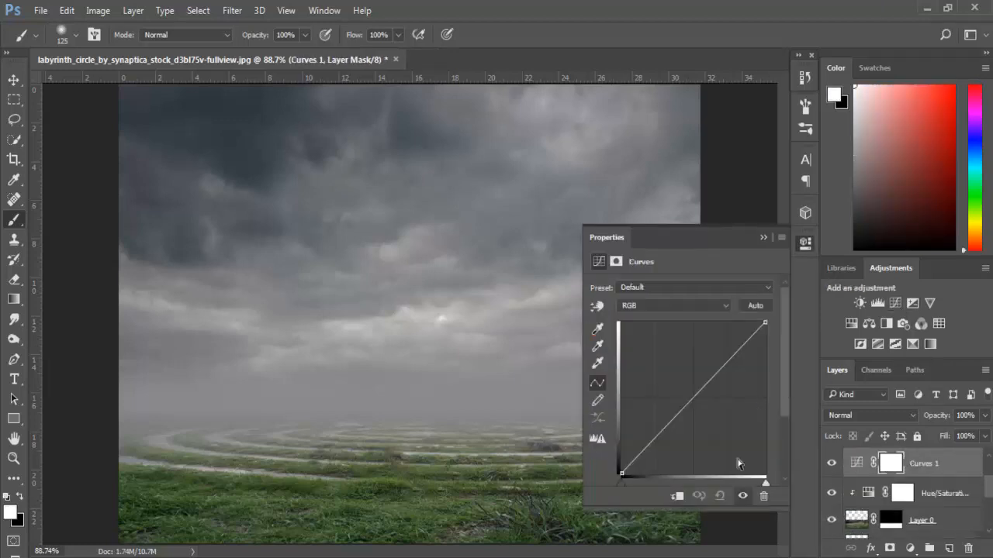
{"action": "left_click", "coordinate": [677, 499]}
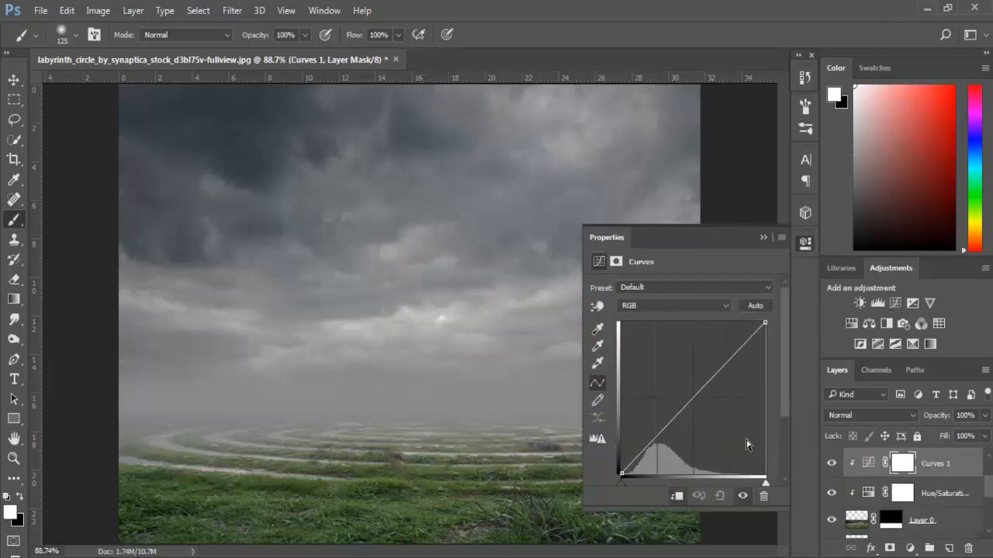
{"action": "left_click_drag", "start_coordinate": [689, 401], "coordinate": [701, 411]}
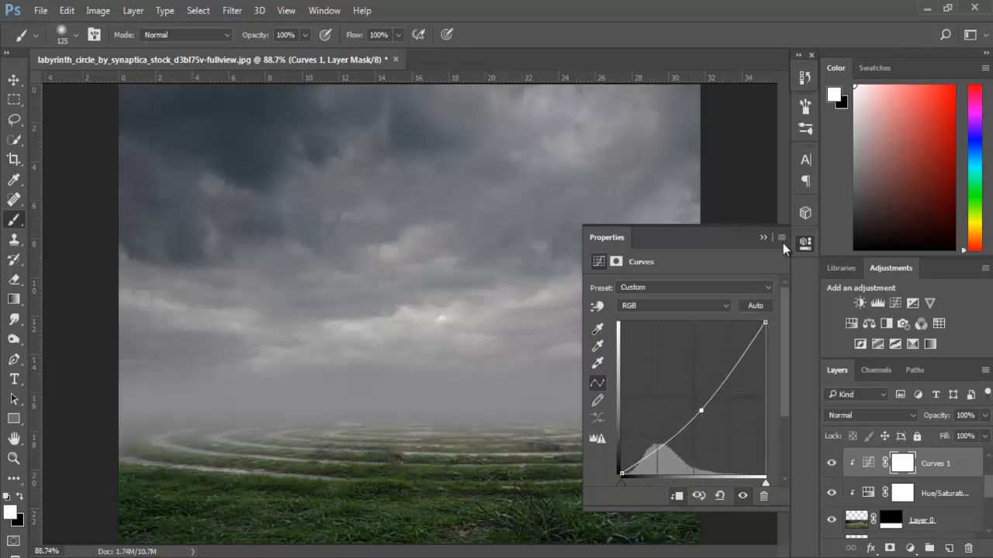
{"action": "left_click", "coordinate": [763, 238]}
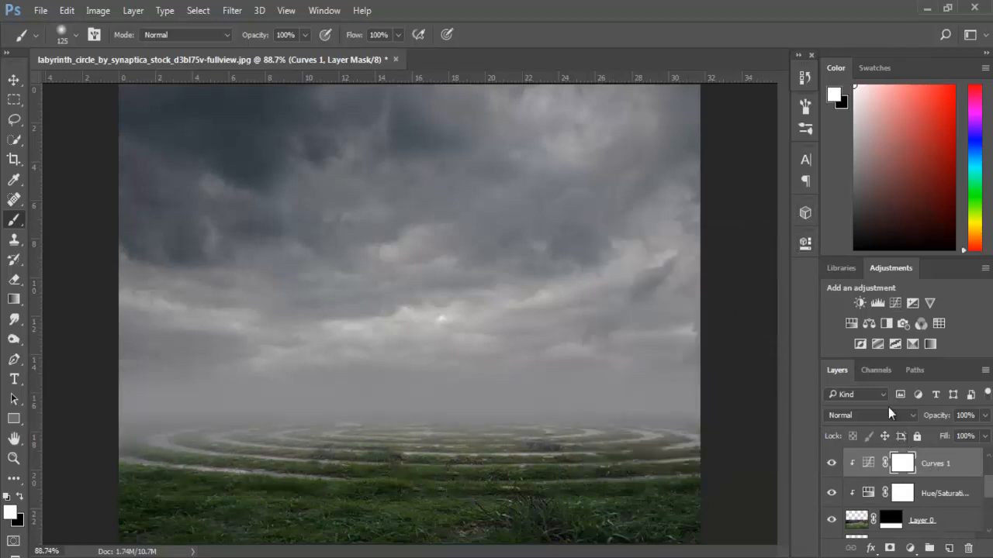
{"action": "left_click", "coordinate": [830, 518]}
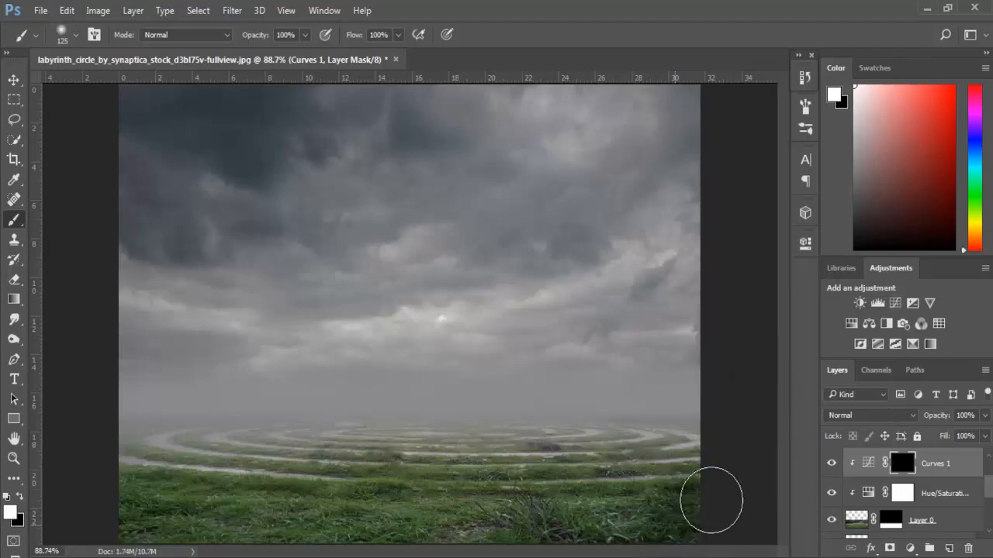
{"action": "mouse_move", "coordinate": [711, 500]}
{"action": "left_mouse_down"}
{"action": "mouse_move", "coordinate": [648, 523]}
{"action": "mouse_move", "coordinate": [424, 528]}
{"action": "mouse_move", "coordinate": [300, 506]}
{"action": "mouse_move", "coordinate": [390, 528]}
{"action": "mouse_move", "coordinate": [94, 454]}
{"action": "mouse_move", "coordinate": [93, 481]}
{"action": "mouse_move", "coordinate": [127, 457]}
{"action": "mouse_move", "coordinate": [389, 509]}
{"action": "mouse_move", "coordinate": [698, 505]}
{"action": "mouse_move", "coordinate": [718, 430]}
{"action": "mouse_move", "coordinate": [715, 483]}
{"action": "mouse_move", "coordinate": [700, 463]}
{"action": "mouse_move", "coordinate": [711, 486]}
{"action": "mouse_move", "coordinate": [410, 499]}
{"action": "mouse_move", "coordinate": [546, 495]}
{"action": "mouse_move", "coordinate": [241, 491]}
{"action": "mouse_move", "coordinate": [275, 505]}
{"action": "mouse_move", "coordinate": [265, 486]}
{"action": "mouse_move", "coordinate": [172, 462]}
{"action": "mouse_move", "coordinate": [222, 477]}
{"action": "mouse_move", "coordinate": [291, 544]}
{"action": "mouse_move", "coordinate": [574, 554]}
{"action": "mouse_move", "coordinate": [757, 511]}
{"action": "mouse_move", "coordinate": [729, 466]}
{"action": "mouse_move", "coordinate": [676, 434]}
{"action": "mouse_move", "coordinate": [578, 500]}
{"action": "mouse_move", "coordinate": [49, 471]}
{"action": "mouse_move", "coordinate": [369, 518]}
{"action": "mouse_move", "coordinate": [700, 525]}
{"action": "left_mouse_up"}
- Add a second clipped Curves adjustment with slightly lowered midtones, and reveal it on an inverted mask across the lower grass and left edge
{"action": "left_click", "coordinate": [891, 301]}
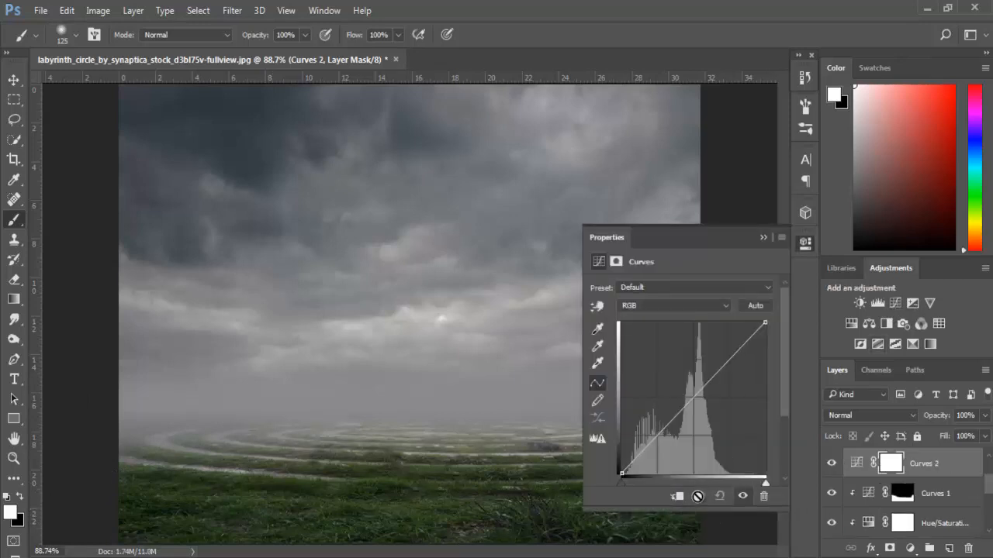
{"action": "left_click", "coordinate": [691, 406]}
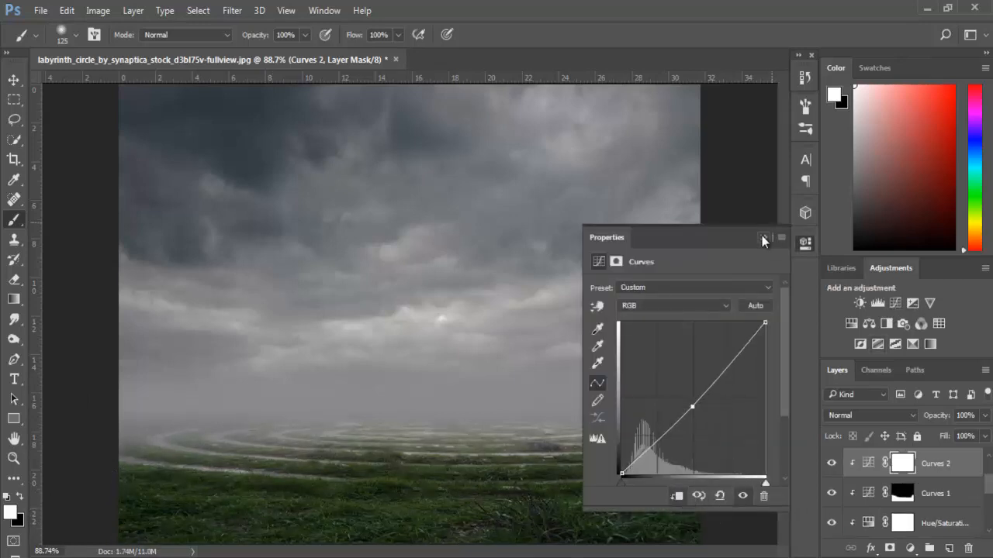
{"action": "left_click", "coordinate": [764, 236]}
{"action": "key", "text": "ctrl+i"}
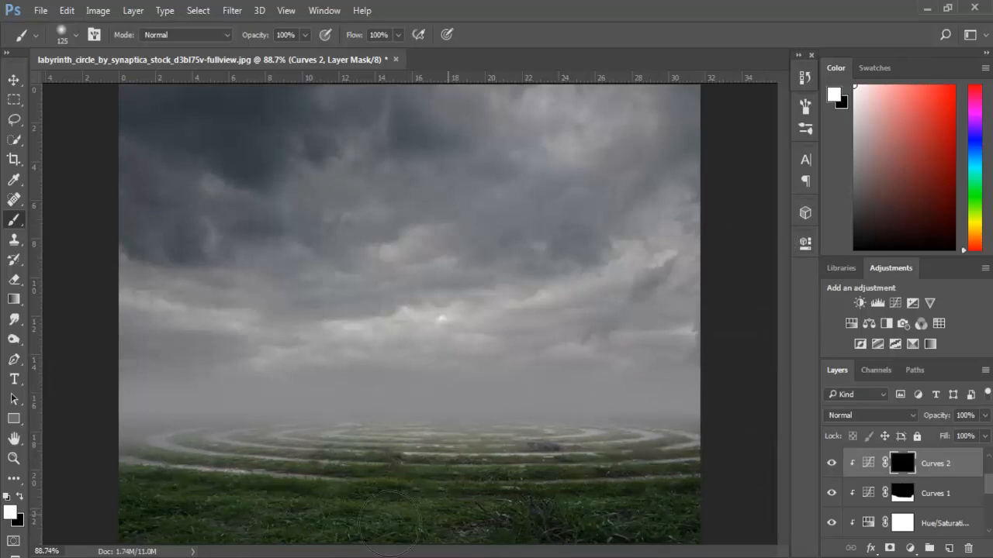
{"action": "mouse_move", "coordinate": [390, 523]}
{"action": "left_mouse_down"}
{"action": "mouse_move", "coordinate": [97, 504]}
{"action": "mouse_move", "coordinate": [146, 535]}
{"action": "left_mouse_up"}
{"action": "mouse_move", "coordinate": [114, 436]}
{"action": "left_mouse_down"}
{"action": "mouse_move", "coordinate": [200, 476]}
{"action": "mouse_move", "coordinate": [261, 479]}
{"action": "left_mouse_up"}
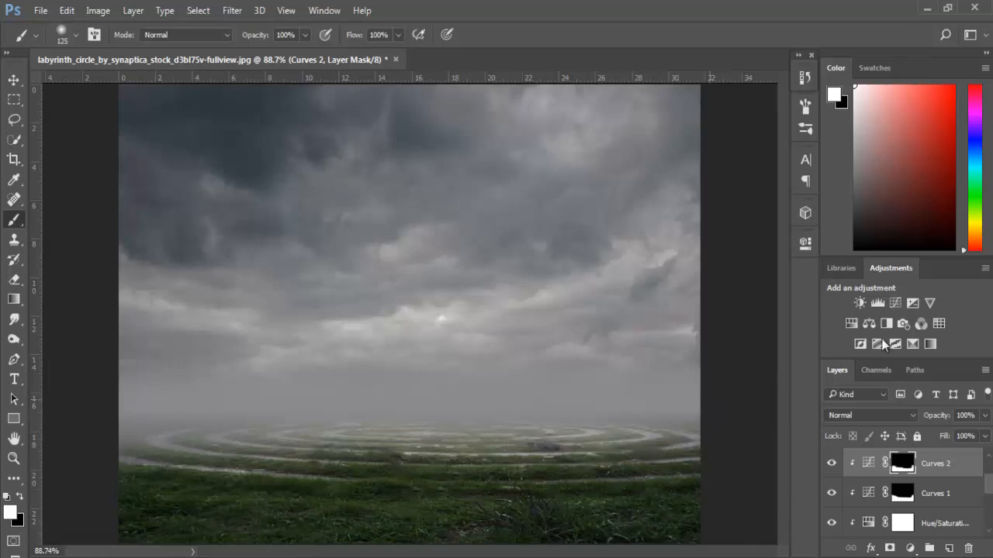
- Add a third clipped Curves adjustment that darkens the midtones, and paint it in on an inverted mask over the foreground and left side
{"action": "left_click", "coordinate": [895, 303]}
{"action": "left_click_drag", "start_coordinate": [696, 396], "coordinate": [703, 401]}
{"action": "left_click", "coordinate": [764, 239]}
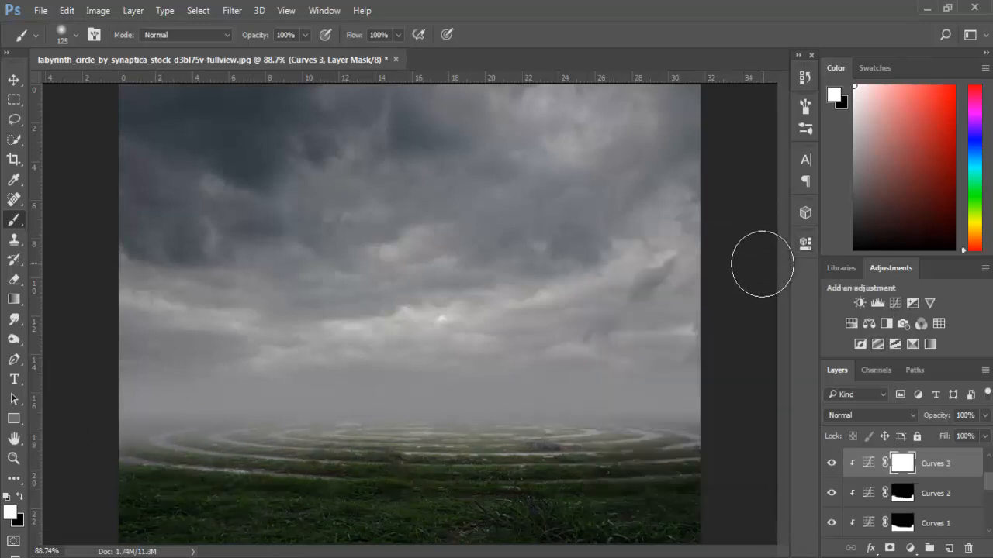
{"action": "key", "text": "ctrl+i"}
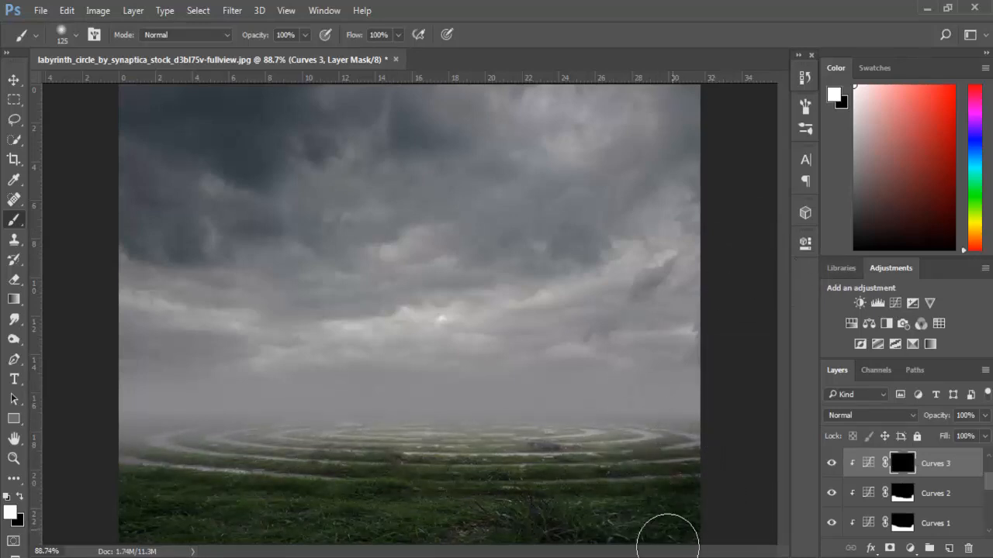
{"action": "mouse_move", "coordinate": [616, 521]}
{"action": "left_mouse_down"}
{"action": "mouse_move", "coordinate": [397, 529]}
{"action": "mouse_move", "coordinate": [202, 487]}
{"action": "mouse_move", "coordinate": [202, 505]}
{"action": "mouse_move", "coordinate": [158, 503]}
{"action": "mouse_move", "coordinate": [164, 529]}
{"action": "mouse_move", "coordinate": [143, 446]}
{"action": "mouse_move", "coordinate": [167, 432]}
{"action": "left_mouse_up"}
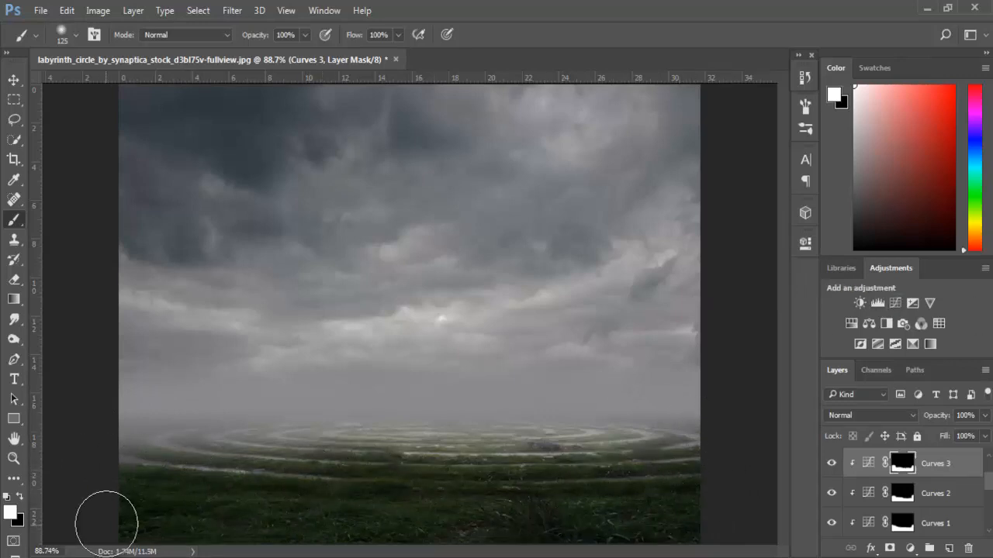
- Add a clipped brightening Curves adjustment with an inverted mask, and paint it in over the labyrinth's centre with an 80 px brush
{"action": "left_click", "coordinate": [899, 304]}
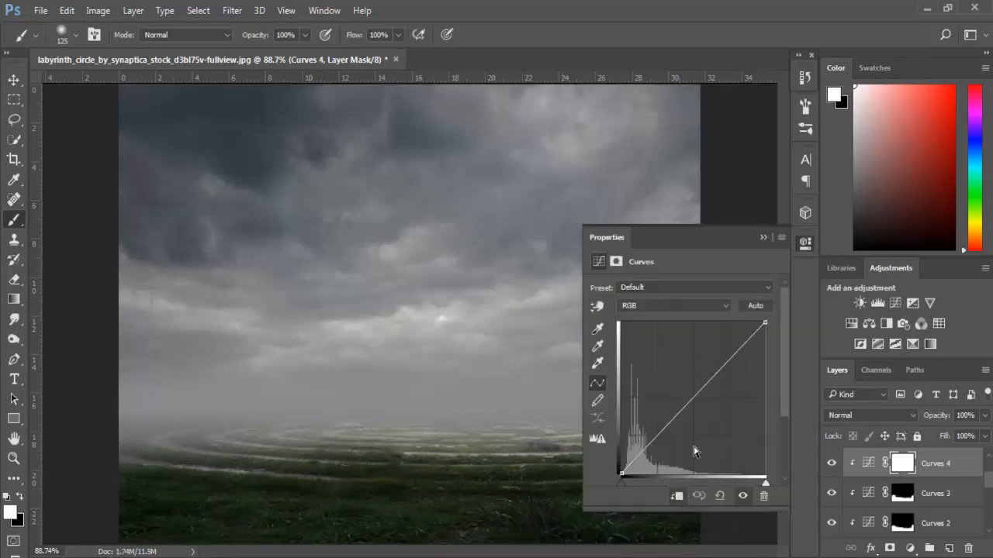
{"action": "left_click_drag", "start_coordinate": [688, 403], "coordinate": [684, 390]}
{"action": "left_click", "coordinate": [761, 238]}
{"action": "key", "text": "ctrl+i"}
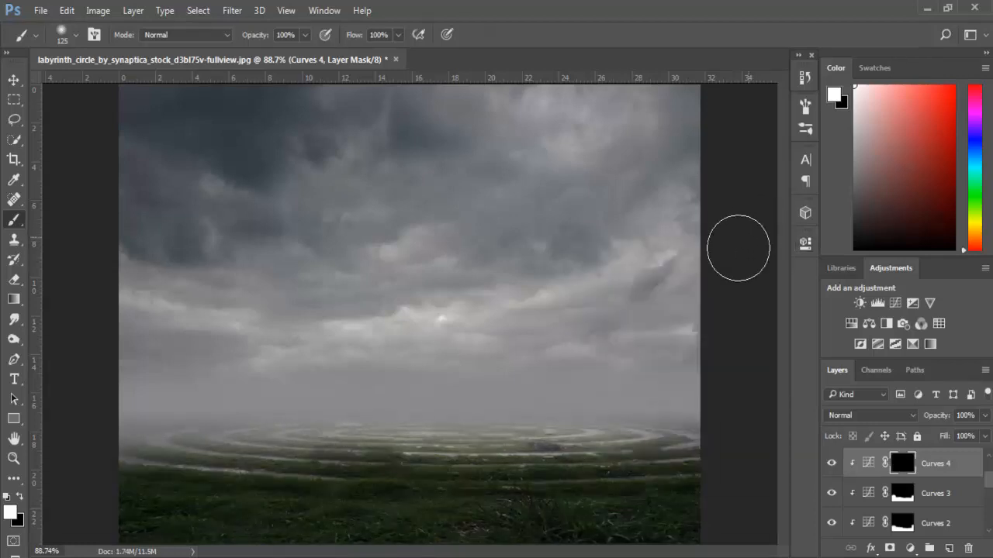
{"action": "key", "text": "bracketleft"}
{"action": "key", "text": "bracketleft"}
{"action": "key", "text": "bracketleft"}
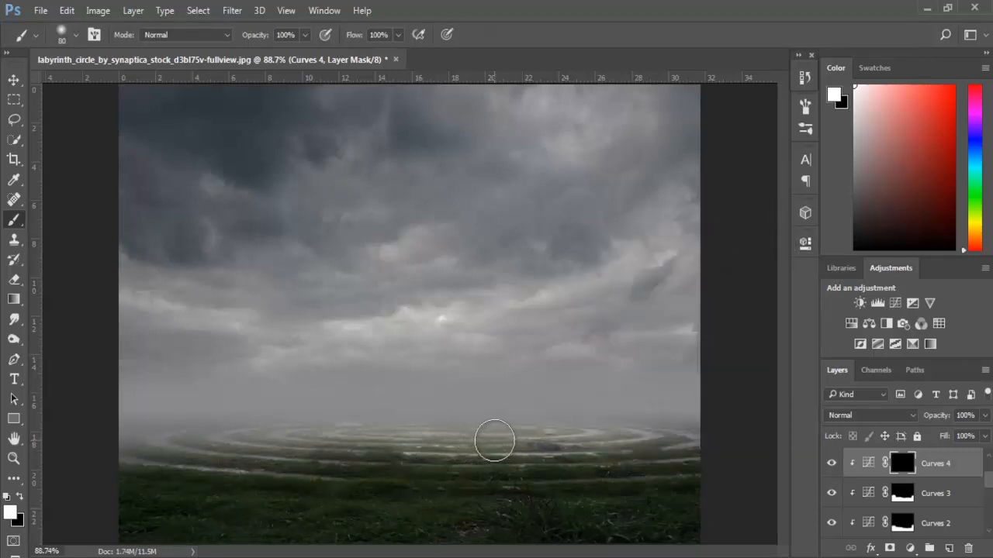
{"action": "mouse_move", "coordinate": [494, 441]}
{"action": "left_mouse_down"}
{"action": "mouse_move", "coordinate": [371, 438]}
{"action": "mouse_move", "coordinate": [524, 435]}
{"action": "mouse_move", "coordinate": [315, 433]}
{"action": "mouse_move", "coordinate": [375, 449]}
{"action": "mouse_move", "coordinate": [518, 432]}
{"action": "left_mouse_up"}
- Add another clipped Curves adjustment with stronger raised midtones, and paint its inverted mask white across the middle rings of the labyrinth
{"action": "left_click", "coordinate": [895, 302]}
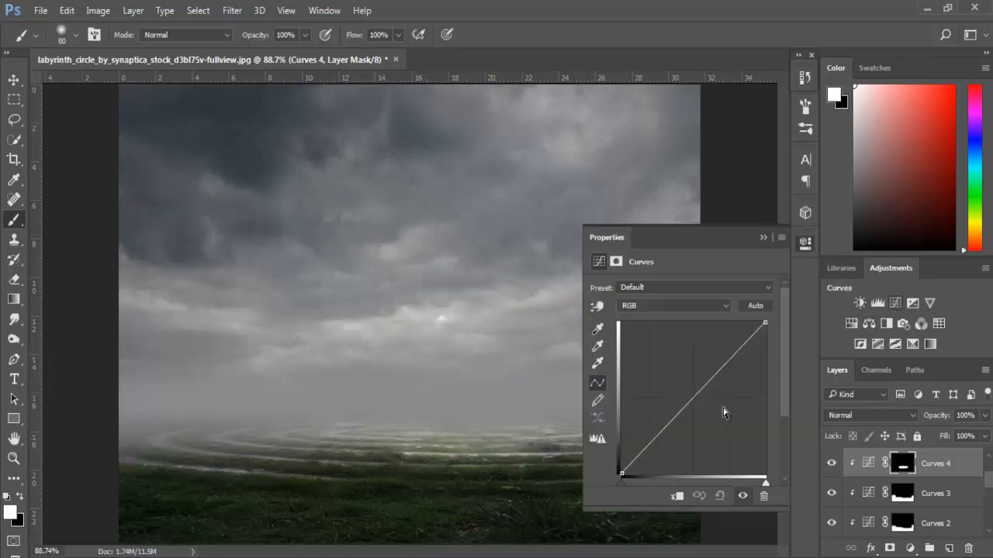
{"action": "left_click_drag", "start_coordinate": [682, 416], "coordinate": [680, 394]}
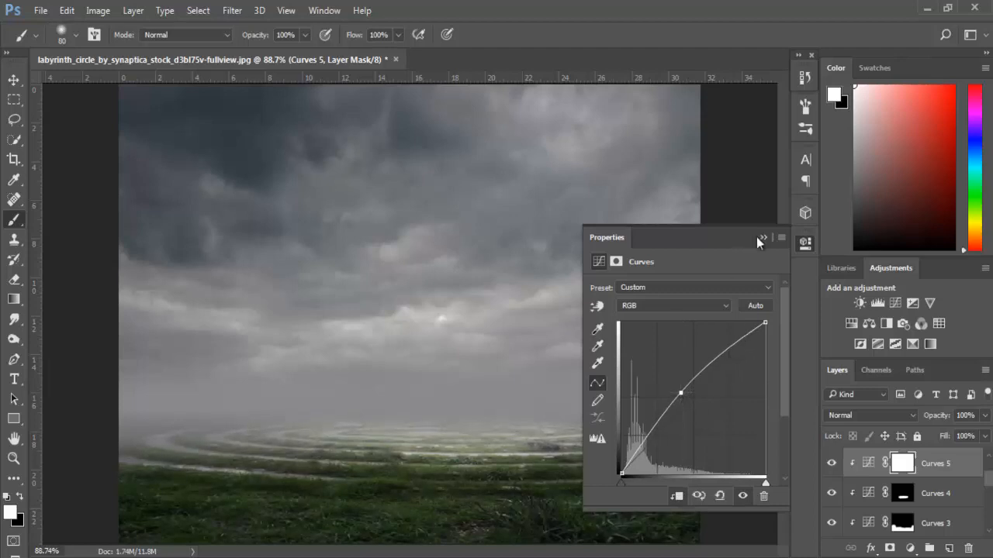
{"action": "left_click", "coordinate": [764, 237]}
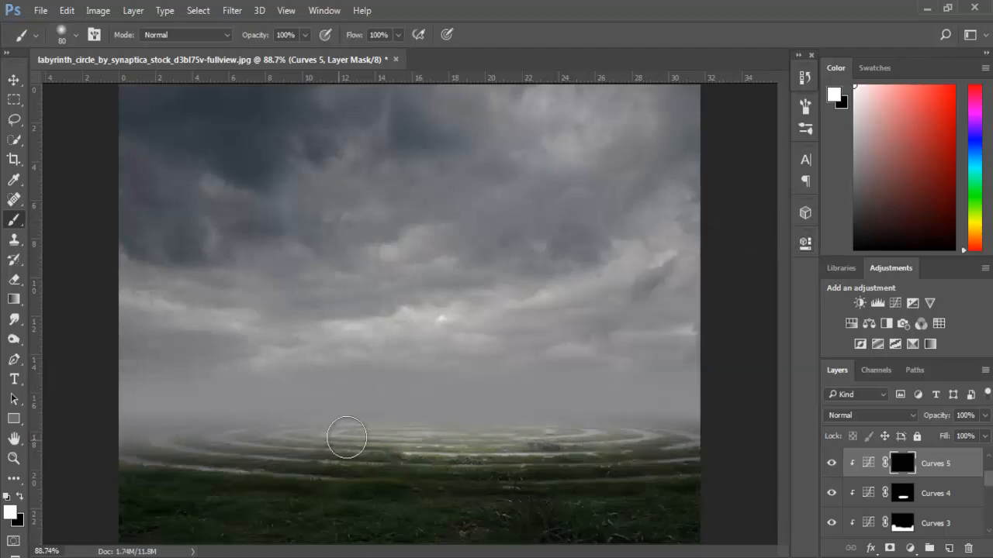
{"action": "mouse_move", "coordinate": [344, 437]}
{"action": "left_mouse_down"}
{"action": "mouse_move", "coordinate": [525, 434]}
{"action": "mouse_move", "coordinate": [408, 445]}
{"action": "mouse_move", "coordinate": [515, 437]}
{"action": "left_mouse_up"}
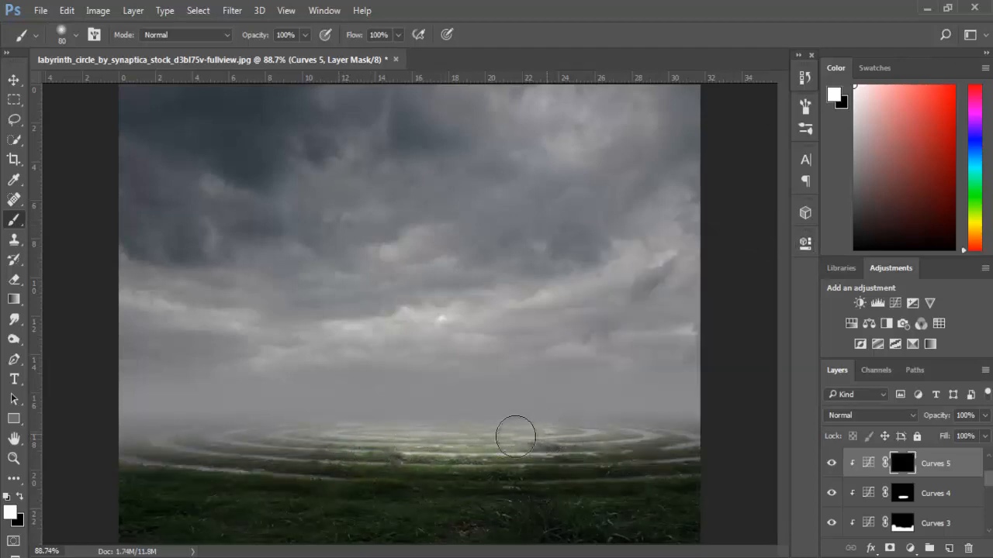
{"action": "mouse_move", "coordinate": [381, 439]}
{"action": "left_mouse_down"}
{"action": "mouse_move", "coordinate": [496, 434]}
{"action": "mouse_move", "coordinate": [482, 441]}
{"action": "left_mouse_up"}
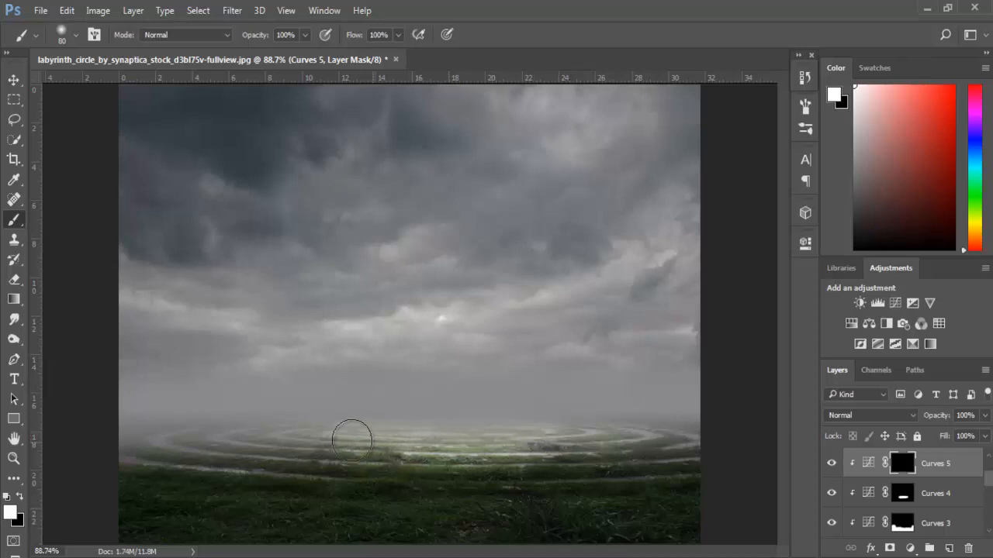
{"action": "mouse_move", "coordinate": [351, 439]}
{"action": "left_mouse_down"}
{"action": "mouse_move", "coordinate": [427, 429]}
{"action": "mouse_move", "coordinate": [535, 435]}
{"action": "mouse_move", "coordinate": [462, 442]}
{"action": "mouse_move", "coordinate": [485, 437]}
{"action": "left_mouse_up"}
- Clip one more Curves adjustment with gently raised midtones, and brush it in on an inverted mask along the labyrinth's central highlight
{"action": "left_click", "coordinate": [895, 303]}
{"action": "left_click", "coordinate": [676, 496]}
{"action": "left_click_drag", "start_coordinate": [687, 407], "coordinate": [684, 395]}
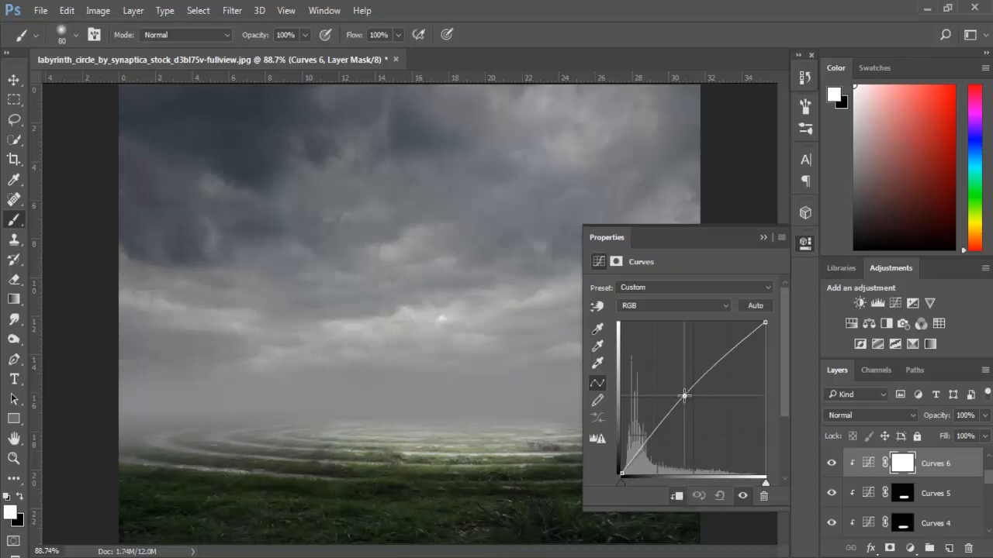
{"action": "left_click", "coordinate": [763, 237]}
{"action": "key", "text": "ctrl+i"}
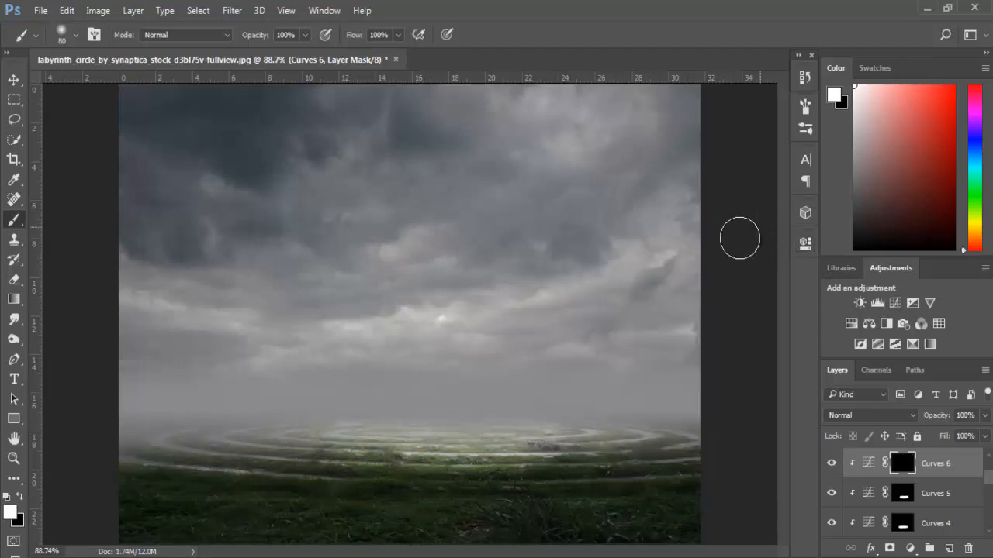
{"action": "mouse_move", "coordinate": [350, 436]}
{"action": "left_mouse_down"}
{"action": "mouse_move", "coordinate": [443, 435]}
{"action": "mouse_move", "coordinate": [532, 445]}
{"action": "mouse_move", "coordinate": [351, 446]}
{"action": "mouse_move", "coordinate": [575, 436]}
{"action": "mouse_move", "coordinate": [421, 450]}
{"action": "mouse_move", "coordinate": [323, 443]}
{"action": "left_mouse_up"}
- Extend the labyrinth highlight by painting white on the Curves 5 and Curves 4 masks around the central rings
{"action": "left_click", "coordinate": [907, 496]}
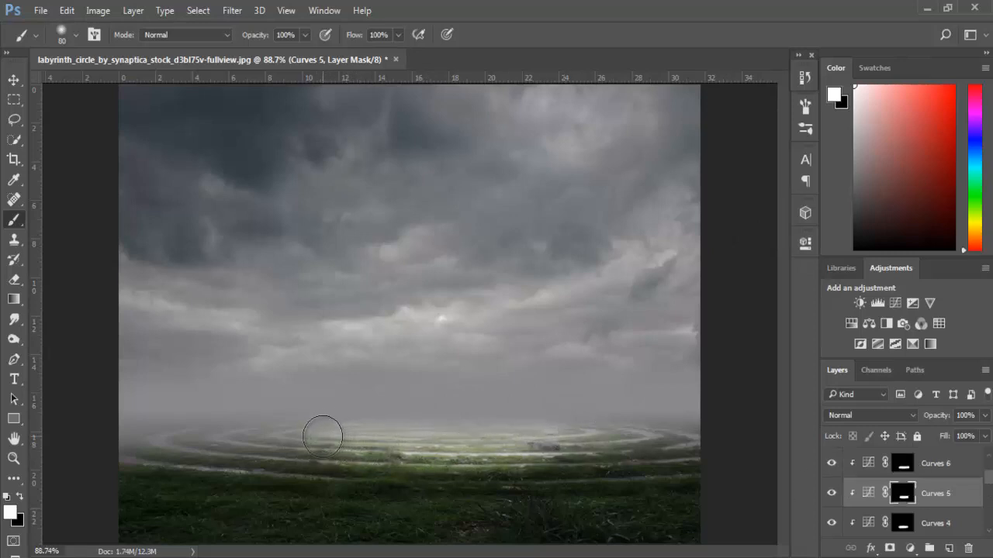
{"action": "left_click", "coordinate": [890, 525]}
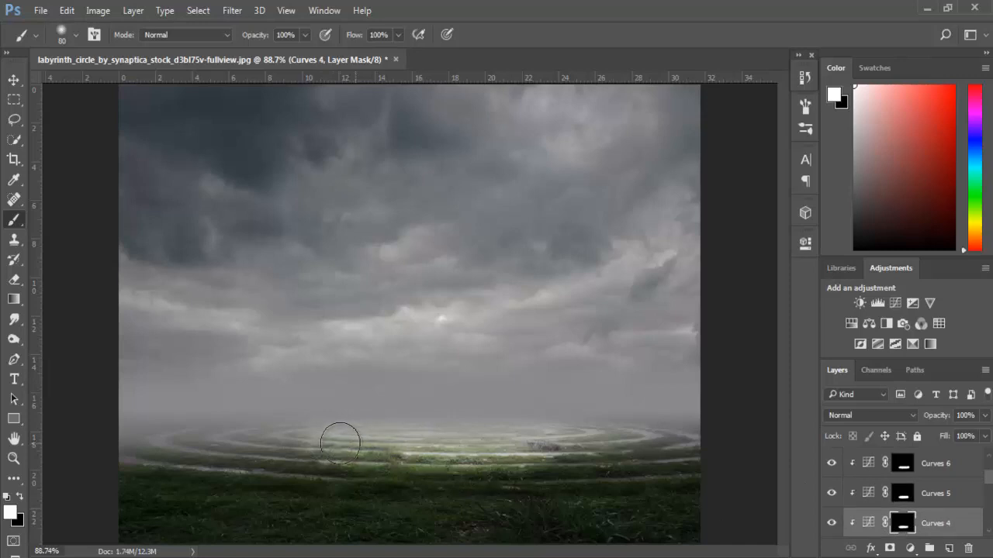
{"action": "left_click_drag", "start_coordinate": [518, 442], "coordinate": [580, 440]}
{"action": "left_click_drag", "start_coordinate": [474, 447], "coordinate": [382, 447]}
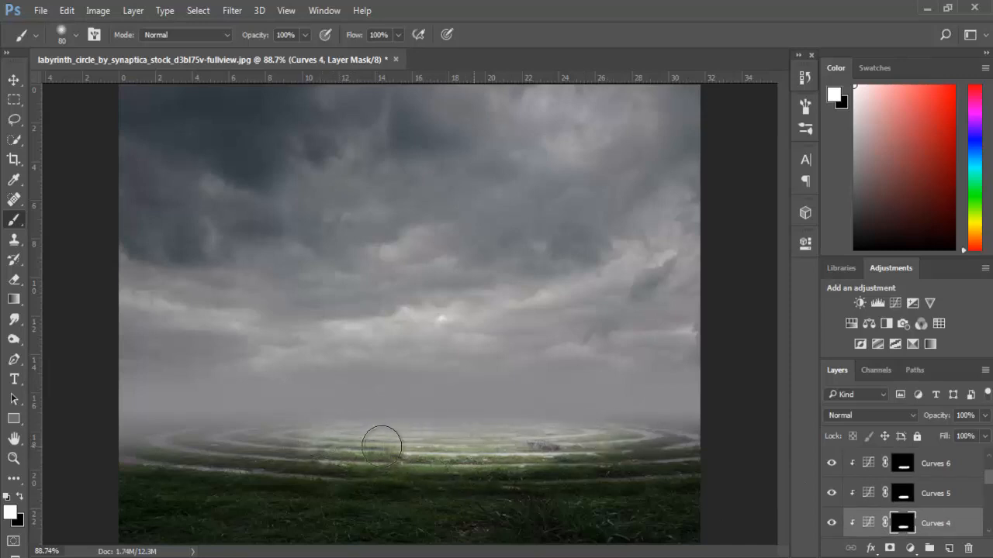
- Add another clipped Curves adjustment above Curves 6 with raised midtones, invert its mask, and paint white over the labyrinth's central rings
{"action": "left_click", "coordinate": [903, 465]}
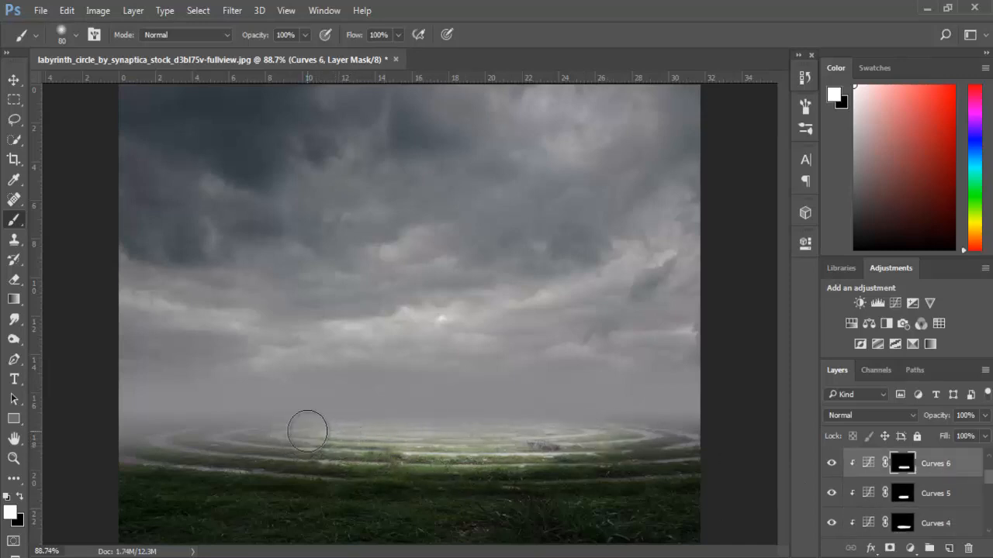
{"action": "left_click", "coordinate": [895, 303]}
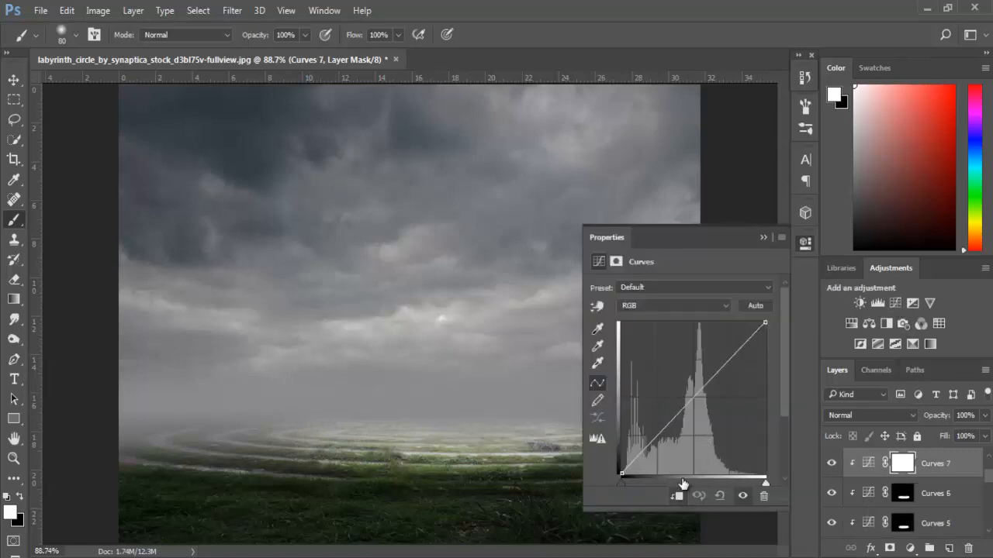
{"action": "left_click_drag", "start_coordinate": [693, 399], "coordinate": [685, 389]}
{"action": "left_click", "coordinate": [762, 237]}
{"action": "key", "text": "ctrl+i"}
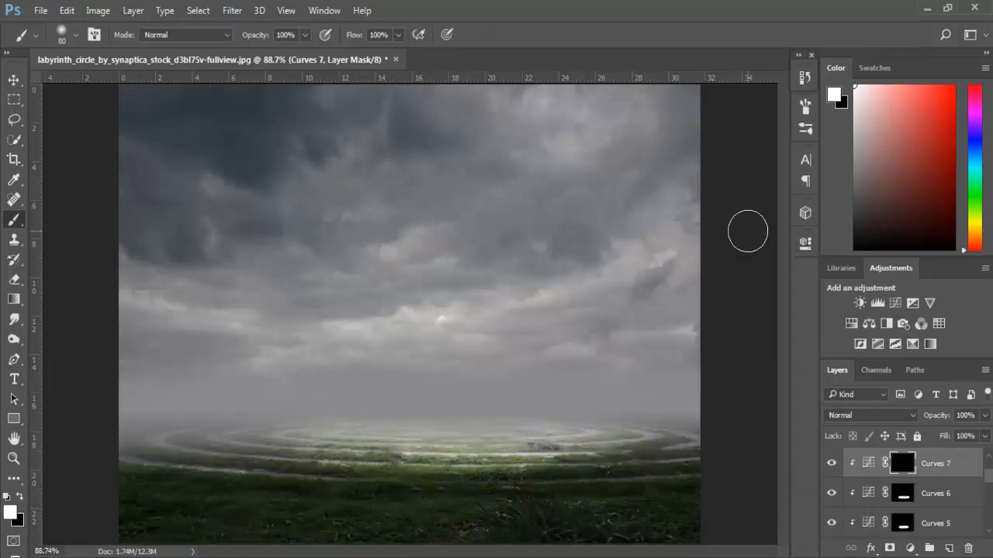
{"action": "mouse_move", "coordinate": [524, 441]}
{"action": "left_mouse_down"}
{"action": "mouse_move", "coordinate": [321, 434]}
{"action": "mouse_move", "coordinate": [456, 447]}
{"action": "mouse_move", "coordinate": [530, 444]}
{"action": "mouse_move", "coordinate": [580, 425]}
{"action": "mouse_move", "coordinate": [551, 440]}
{"action": "mouse_move", "coordinate": [363, 446]}
{"action": "mouse_move", "coordinate": [328, 431]}
{"action": "left_mouse_up"}
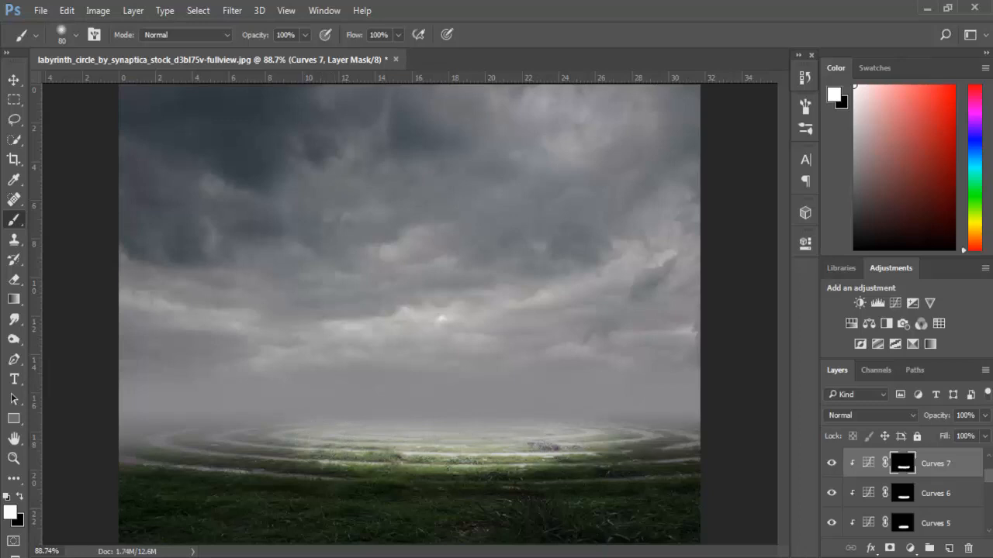
- Add a Curves adjustment directly above Curves 3 and clip it and the Curves layers above it to the labyrinth field
{"action": "left_click", "coordinate": [14, 80]}
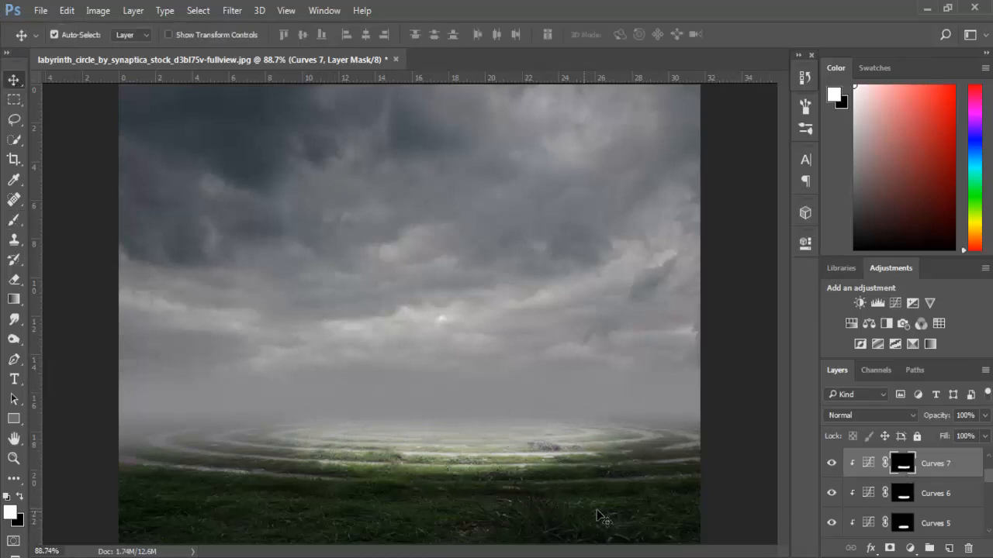
{"action": "left_click", "coordinate": [650, 511]}
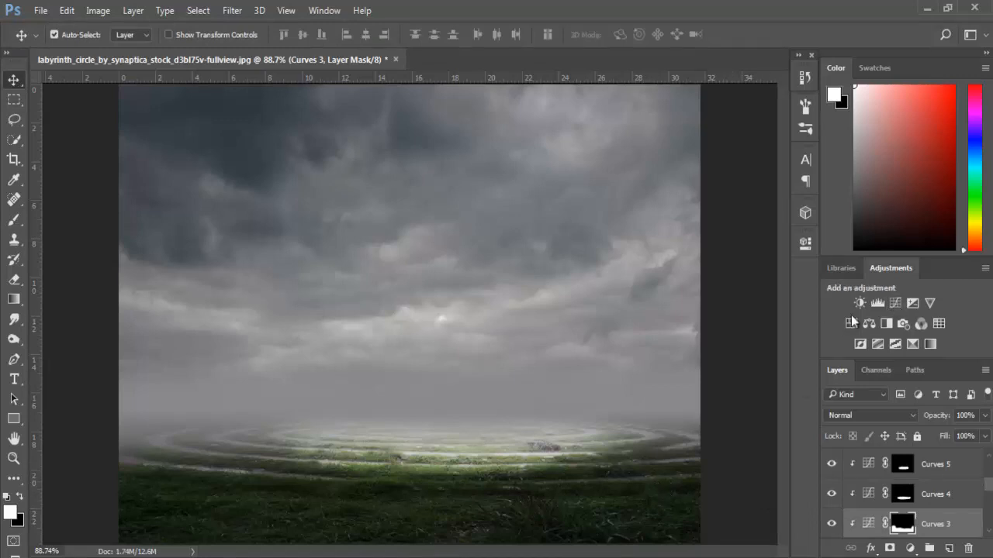
{"action": "left_click", "coordinate": [895, 303]}
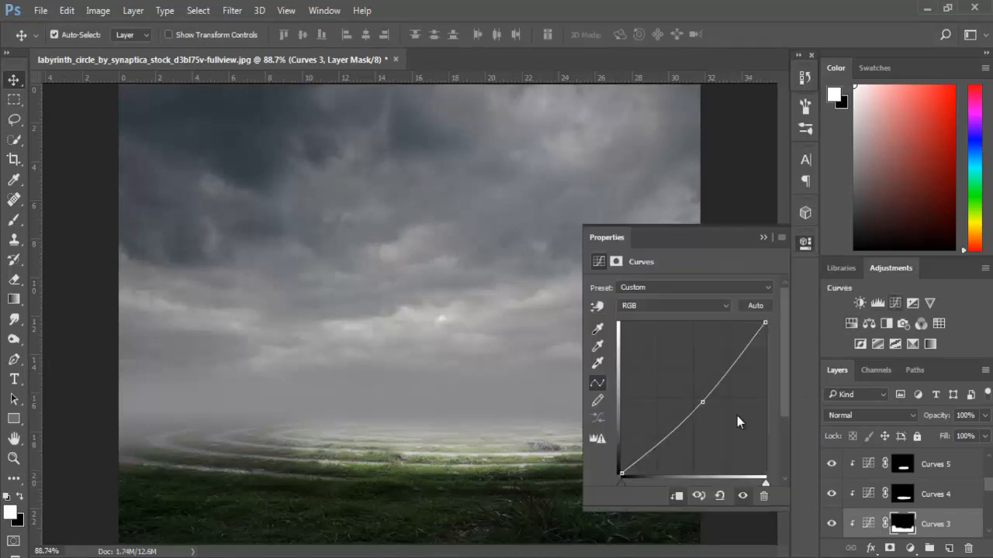
{"action": "left_click", "coordinate": [859, 502], "text": "alt"}
{"action": "left_click", "coordinate": [866, 478], "text": "alt"}
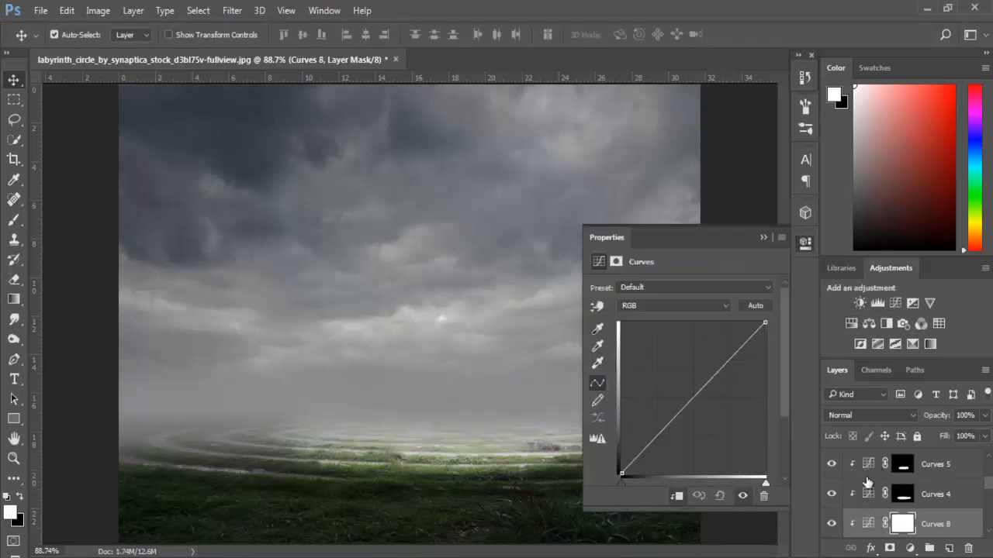
{"action": "scroll", "coordinate": [867, 483], "scroll_direction": "up", "scroll_amount": 2}
{"action": "left_click", "coordinate": [861, 508], "text": "alt"}
{"action": "left_click", "coordinate": [864, 477], "text": "alt"}
{"action": "left_click", "coordinate": [863, 474], "text": "alt"}
{"action": "scroll", "coordinate": [868, 485], "scroll_direction": "up", "scroll_amount": 1}
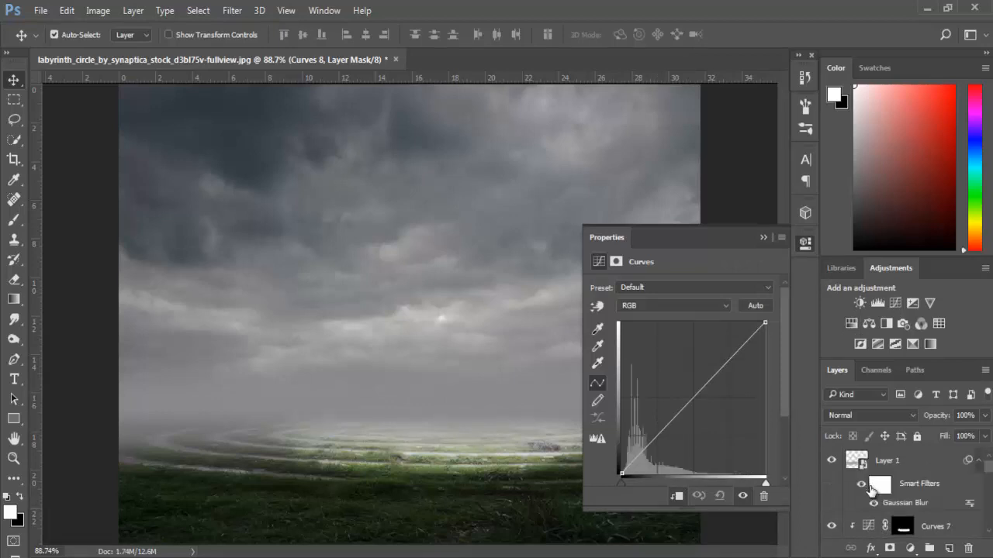
- Lower the midtones of Curves 8, invert its mask, and paint white over the grassy foreground and labyrinth sides with the 80 px brush
{"action": "left_click_drag", "start_coordinate": [688, 406], "coordinate": [692, 412]}
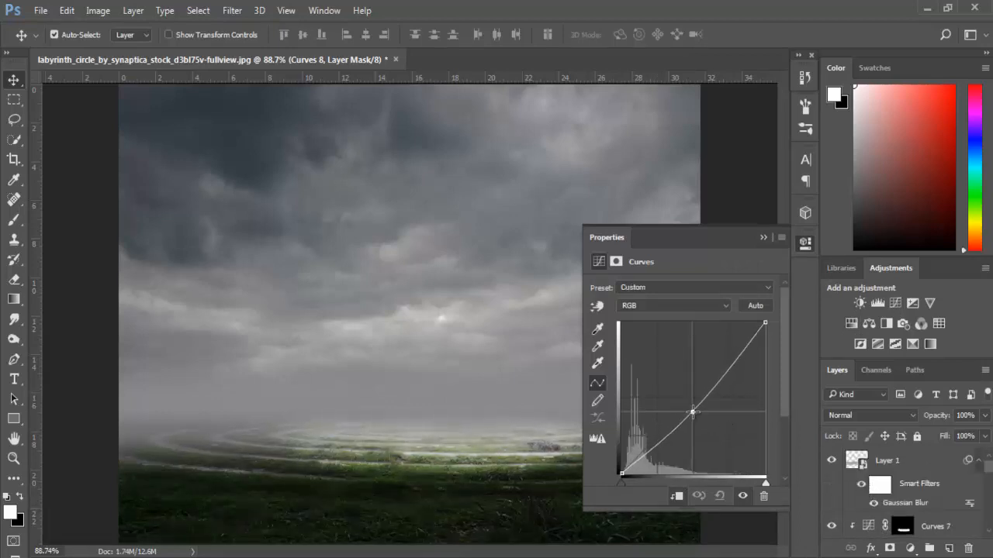
{"action": "left_click", "coordinate": [763, 237]}
{"action": "key", "text": "ctrl+z"}
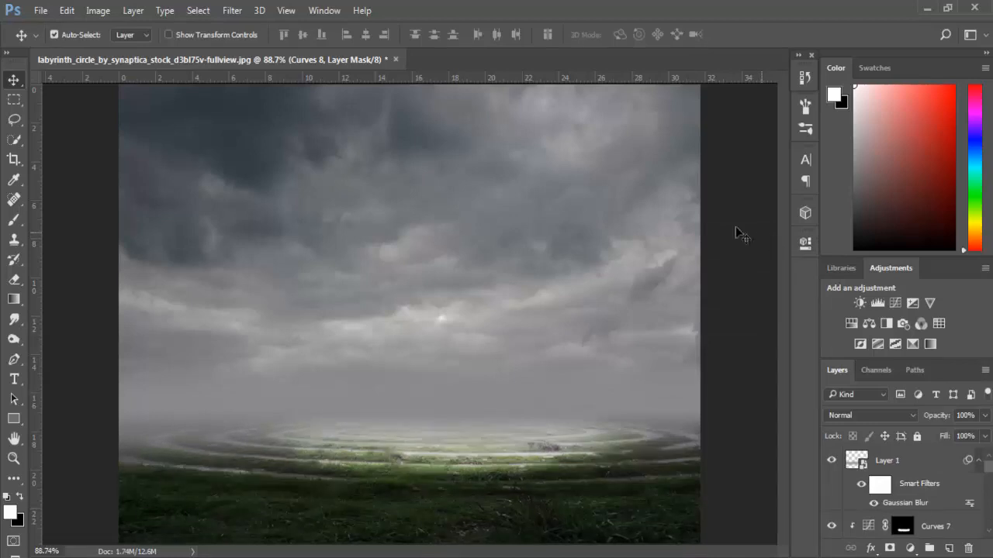
{"action": "scroll", "coordinate": [927, 497], "scroll_direction": "down", "scroll_amount": 5}
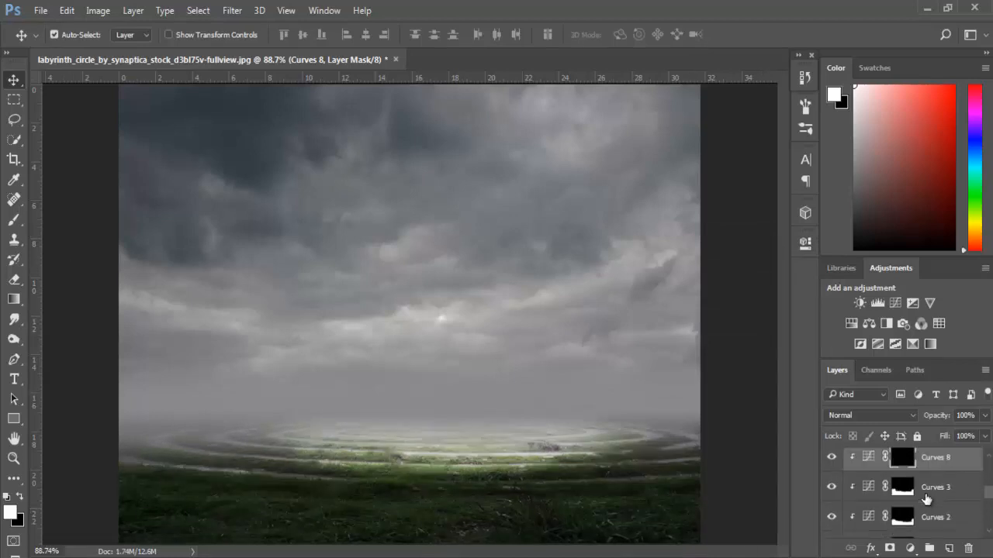
{"action": "scroll", "coordinate": [923, 490], "scroll_direction": "down", "scroll_amount": 2}
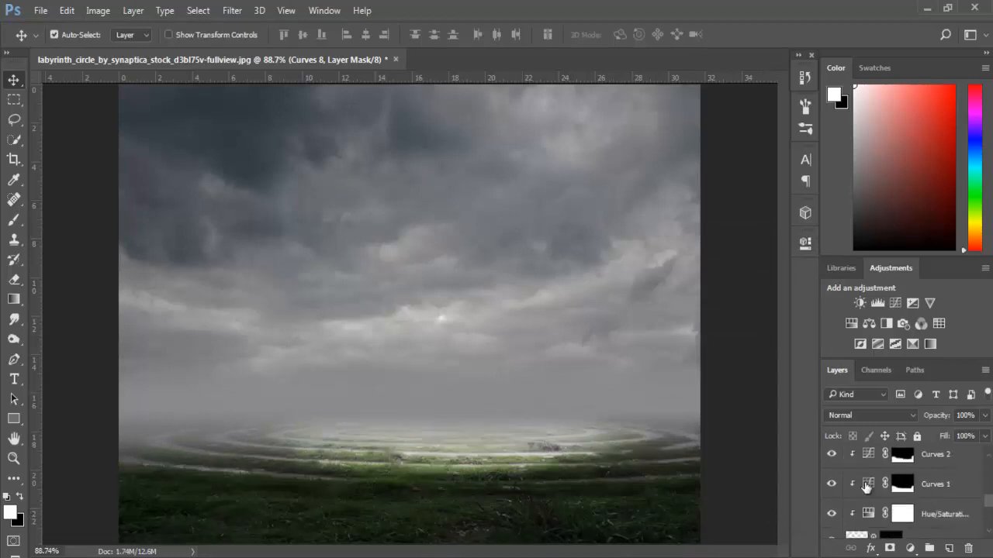
{"action": "scroll", "coordinate": [866, 486], "scroll_direction": "up", "scroll_amount": 2}
{"action": "left_click", "coordinate": [15, 220]}
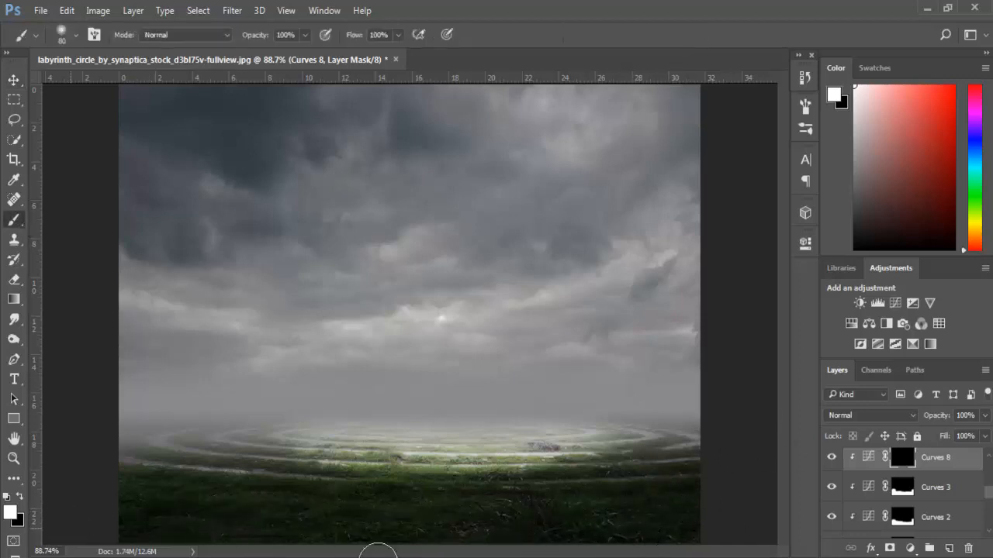
{"action": "mouse_move", "coordinate": [236, 428]}
{"action": "left_mouse_down"}
{"action": "mouse_move", "coordinate": [124, 418]}
{"action": "mouse_move", "coordinate": [143, 443]}
{"action": "mouse_move", "coordinate": [395, 528]}
{"action": "mouse_move", "coordinate": [745, 516]}
{"action": "mouse_move", "coordinate": [692, 482]}
{"action": "mouse_move", "coordinate": [682, 423]}
{"action": "mouse_move", "coordinate": [436, 526]}
{"action": "mouse_move", "coordinate": [605, 503]}
{"action": "mouse_move", "coordinate": [367, 495]}
{"action": "mouse_move", "coordinate": [405, 485]}
{"action": "mouse_move", "coordinate": [251, 465]}
{"action": "mouse_move", "coordinate": [274, 469]}
{"action": "mouse_move", "coordinate": [254, 452]}
{"action": "mouse_move", "coordinate": [276, 424]}
{"action": "left_mouse_up"}
{"action": "mouse_move", "coordinate": [636, 517]}
{"action": "left_mouse_down"}
{"action": "mouse_move", "coordinate": [431, 491]}
{"action": "mouse_move", "coordinate": [625, 461]}
{"action": "left_mouse_up"}
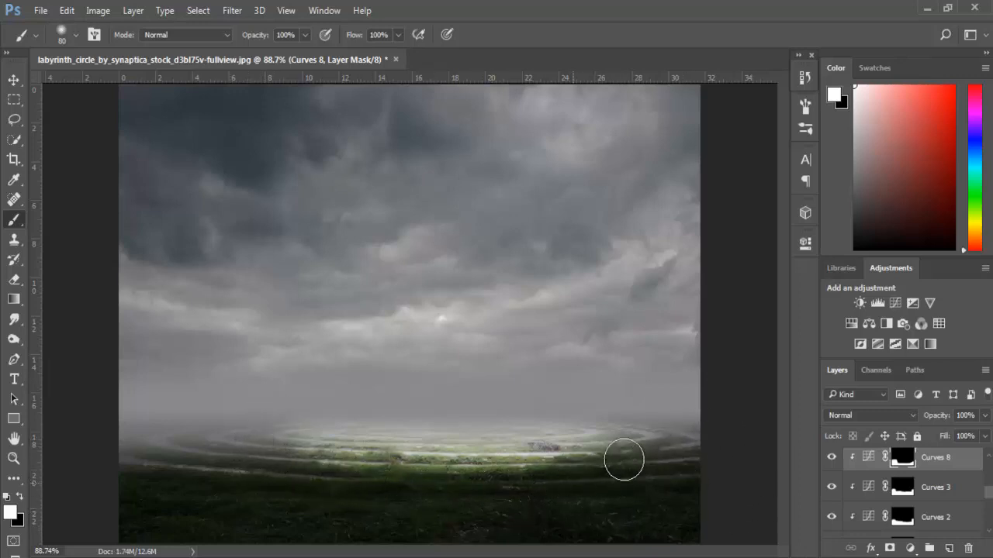
- Add one Curves adjustment above the sky photo's Hue/Saturation layer, clip it to the sky, and lower its midtones
{"action": "left_click", "coordinate": [16, 79]}
{"action": "left_click", "coordinate": [577, 261]}
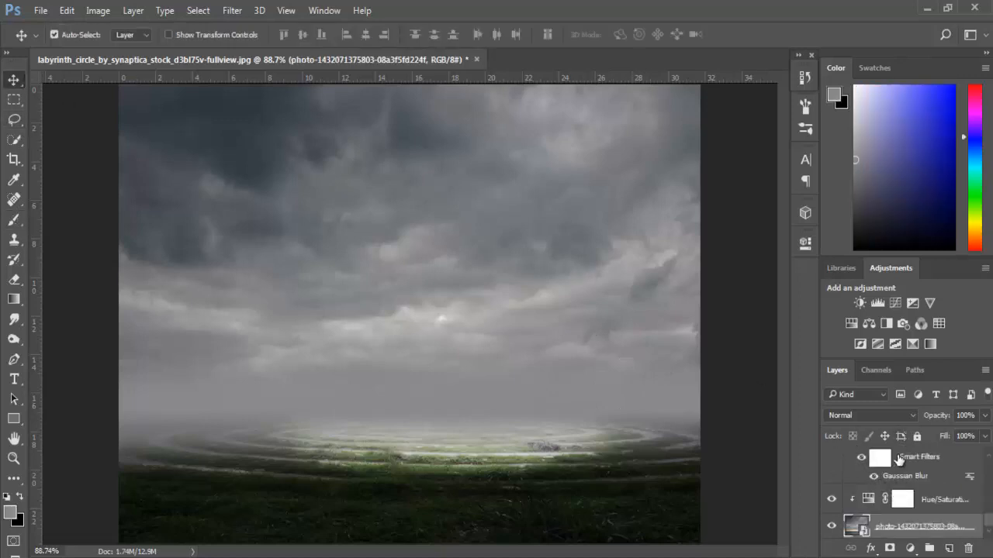
{"action": "left_click", "coordinate": [896, 303]}
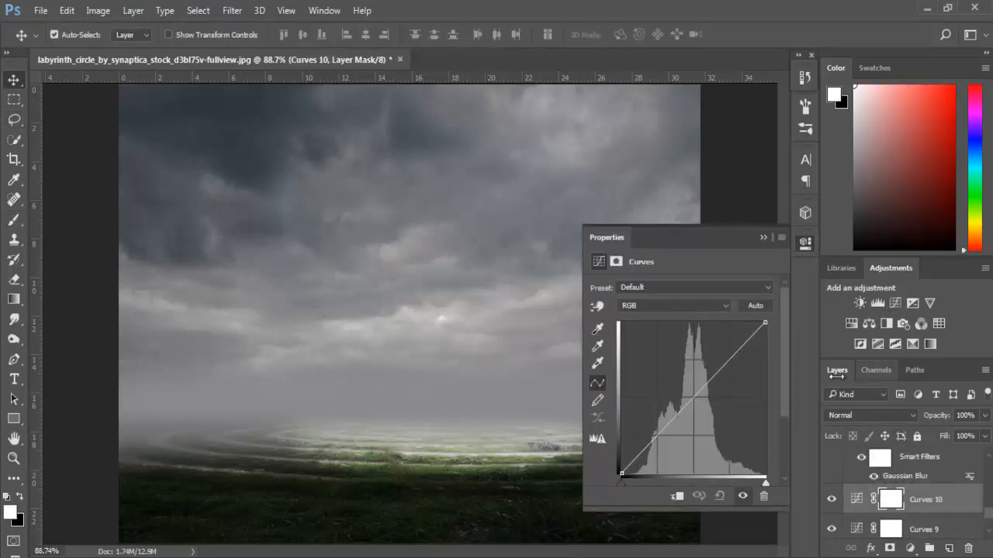
{"action": "key", "text": "ctrl+z"}
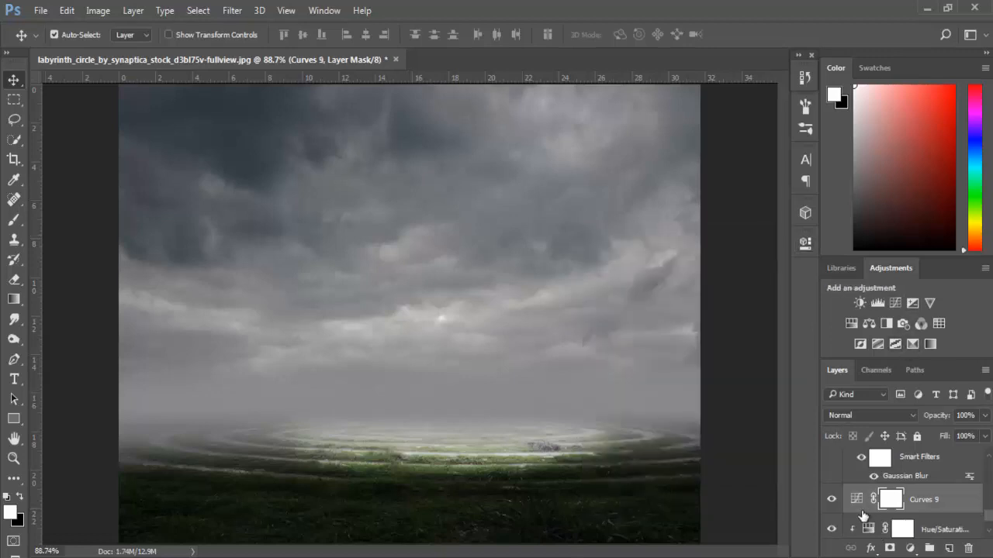
{"action": "double_click", "coordinate": [858, 503]}
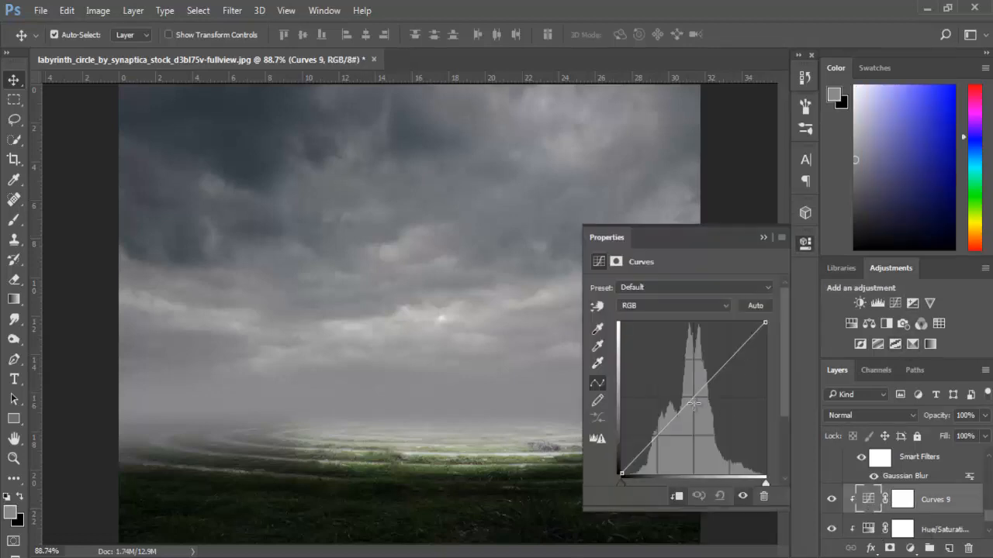
{"action": "left_click_drag", "start_coordinate": [694, 402], "coordinate": [698, 411]}
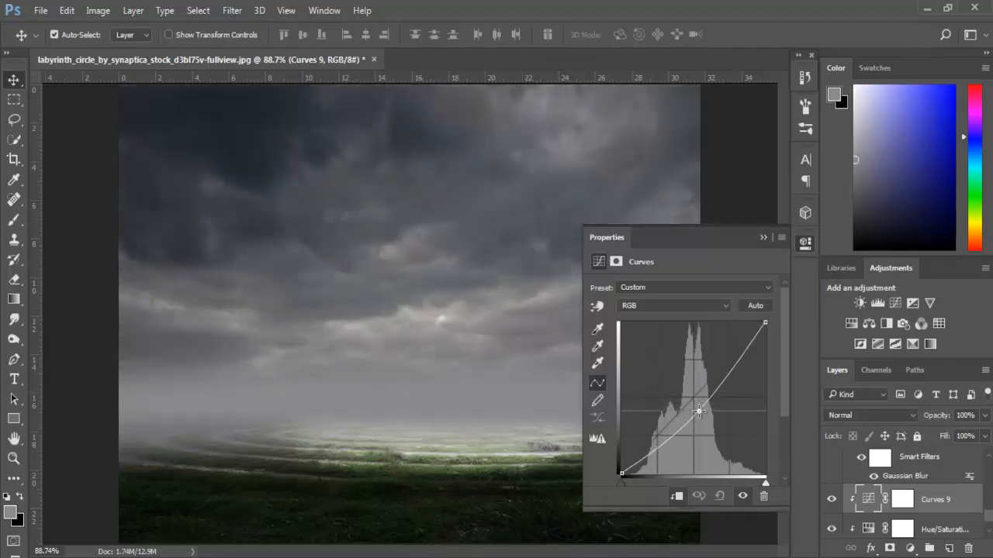
{"action": "left_click", "coordinate": [763, 237]}
- Compare the composite with the horizon fog on Layer 1 hidden and shown
{"action": "left_click", "coordinate": [480, 409]}
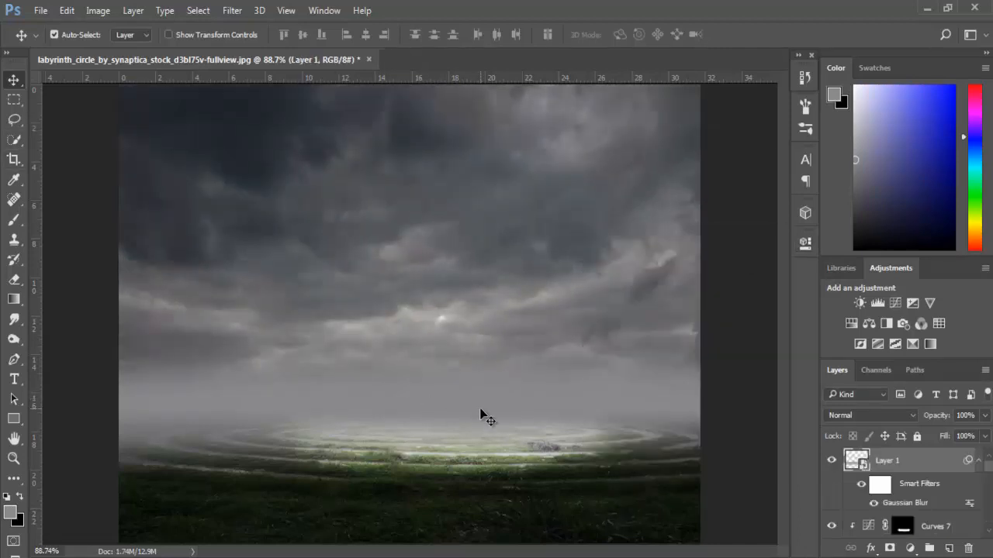
{"action": "left_click", "coordinate": [831, 462]}
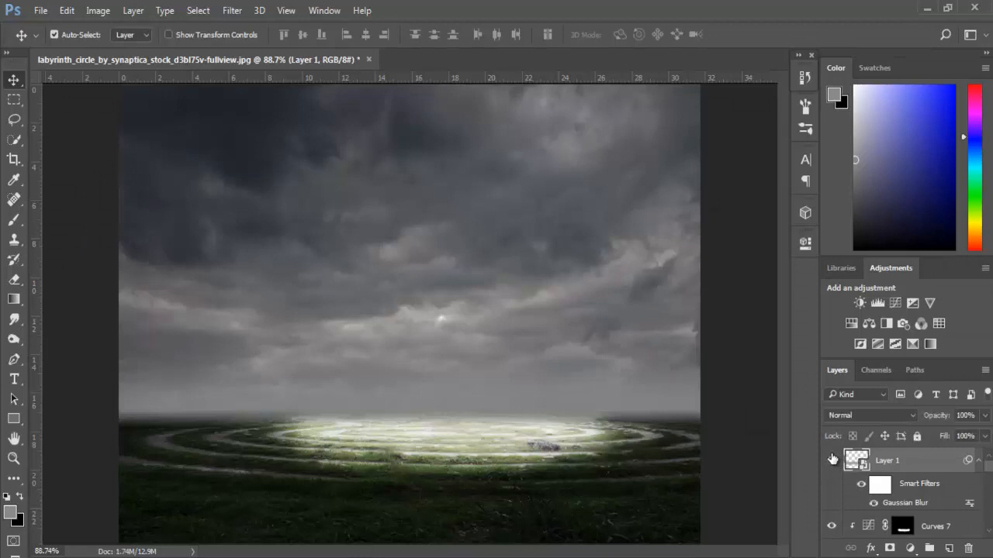
{"action": "left_click", "coordinate": [831, 461]}
{"action": "left_click", "coordinate": [832, 460]}
{"action": "left_click", "coordinate": [832, 460]}
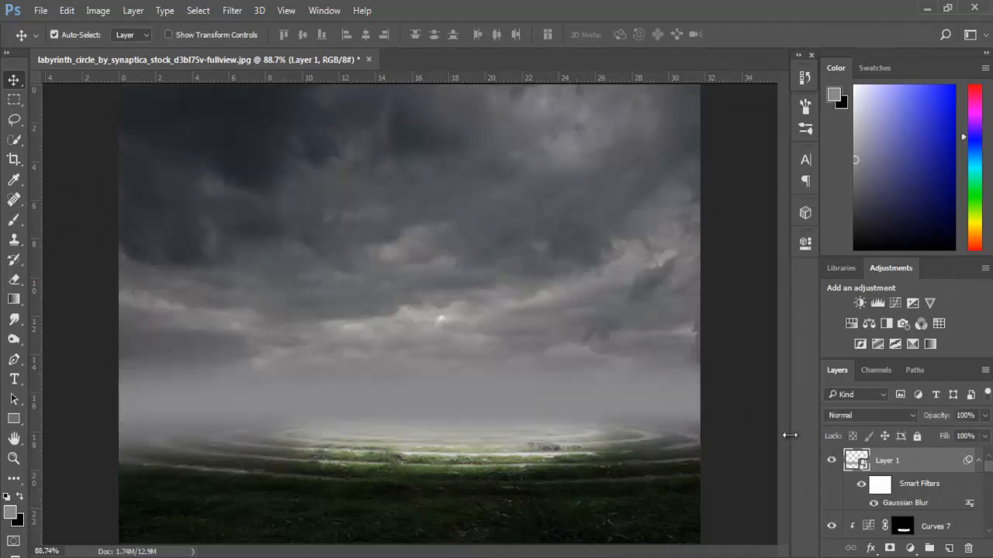
- Invert the Curves 9 mask and paint it white across the upper sky with a 700 px brush
{"action": "left_click", "coordinate": [558, 214]}
{"action": "left_click", "coordinate": [900, 470]}
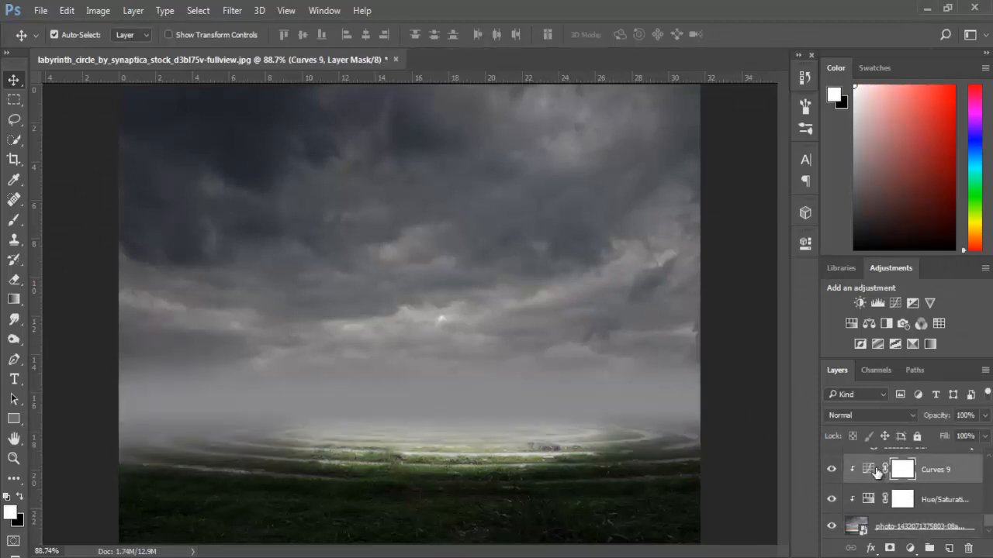
{"action": "key", "text": "ctrl+i"}
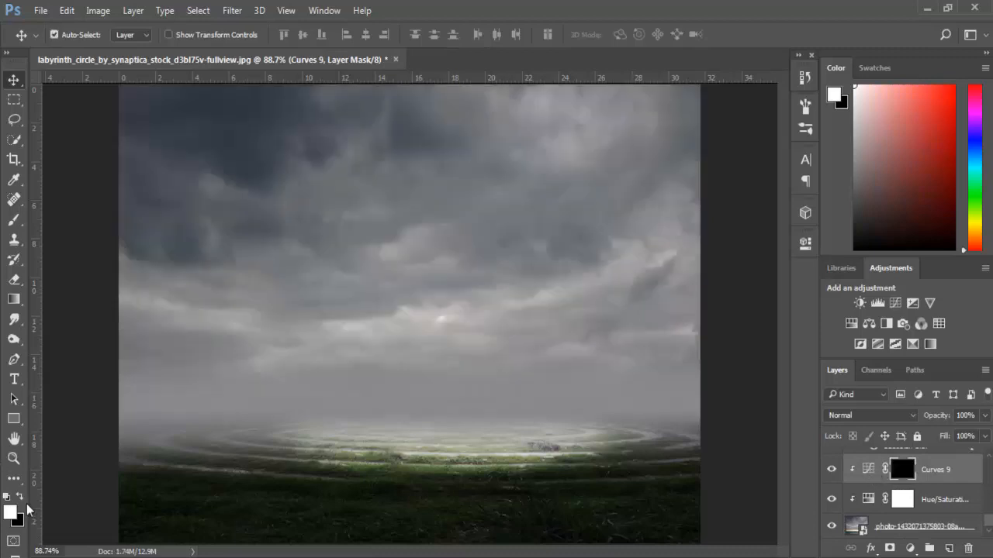
{"action": "left_click", "coordinate": [9, 220]}
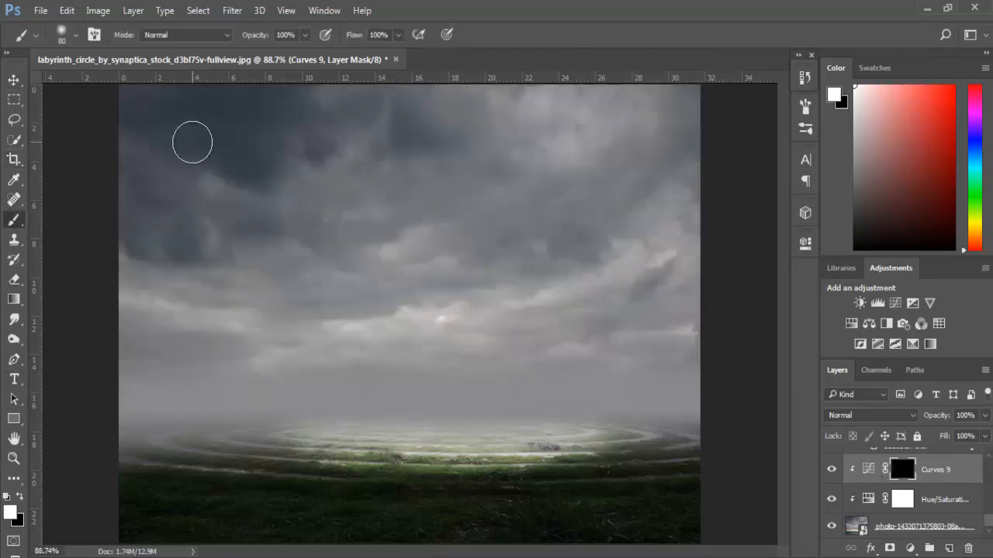
{"action": "key", "text": "bracketright"}
{"action": "key", "text": "bracketright"}
{"action": "key", "text": "bracketright"}
{"action": "key", "text": "bracketright"}
{"action": "key", "text": "bracketright"}
{"action": "key", "text": "bracketright"}
{"action": "key", "text": "bracketright"}
{"action": "key", "text": "bracketright"}
{"action": "key", "text": "bracketright"}
{"action": "key", "text": "bracketright"}
{"action": "key", "text": "bracketright"}
{"action": "key", "text": "bracketright"}
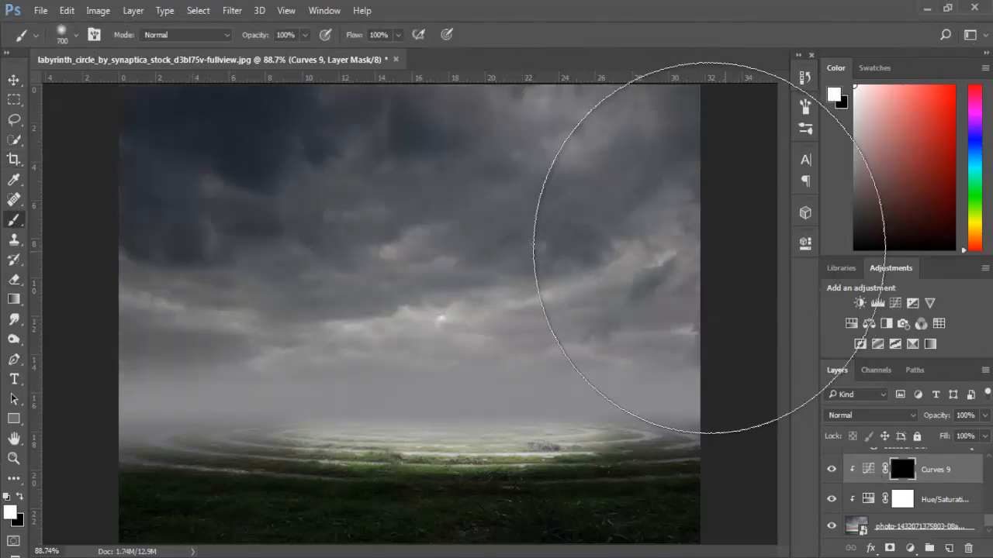
{"action": "mouse_move", "coordinate": [709, 248]}
{"action": "left_mouse_down"}
{"action": "mouse_move", "coordinate": [62, 189]}
{"action": "mouse_move", "coordinate": [676, 131]}
{"action": "mouse_move", "coordinate": [636, 101]}
{"action": "left_mouse_up"}
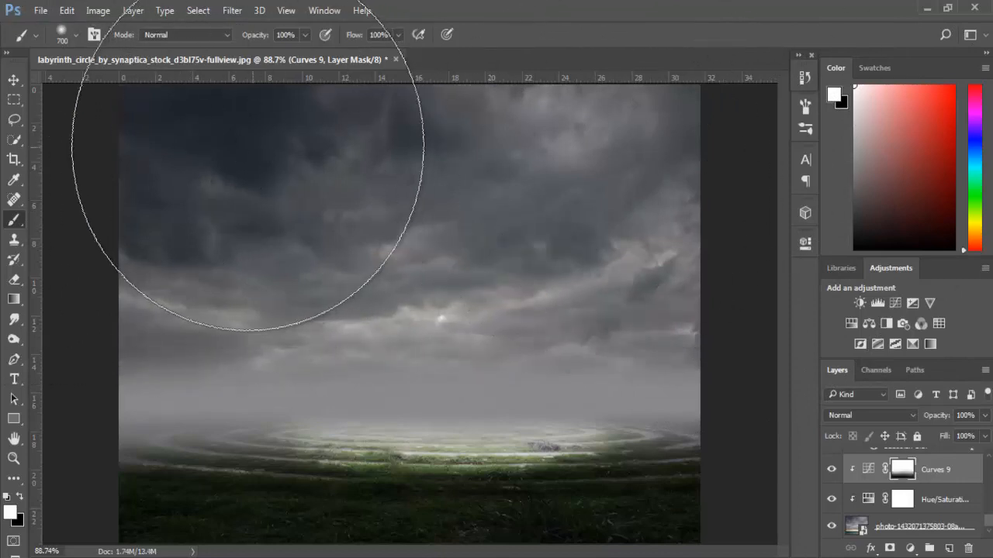
- Compare the foreground with the Curves 8 darkening hidden and shown, and examine the labyrinth's grass up close
{"action": "left_click", "coordinate": [13, 80]}
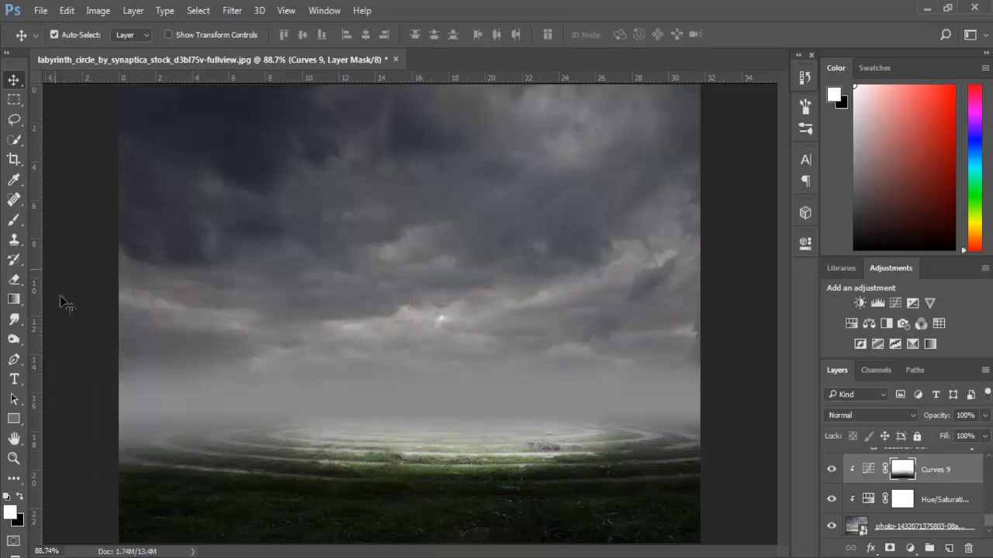
{"action": "left_click", "coordinate": [287, 509]}
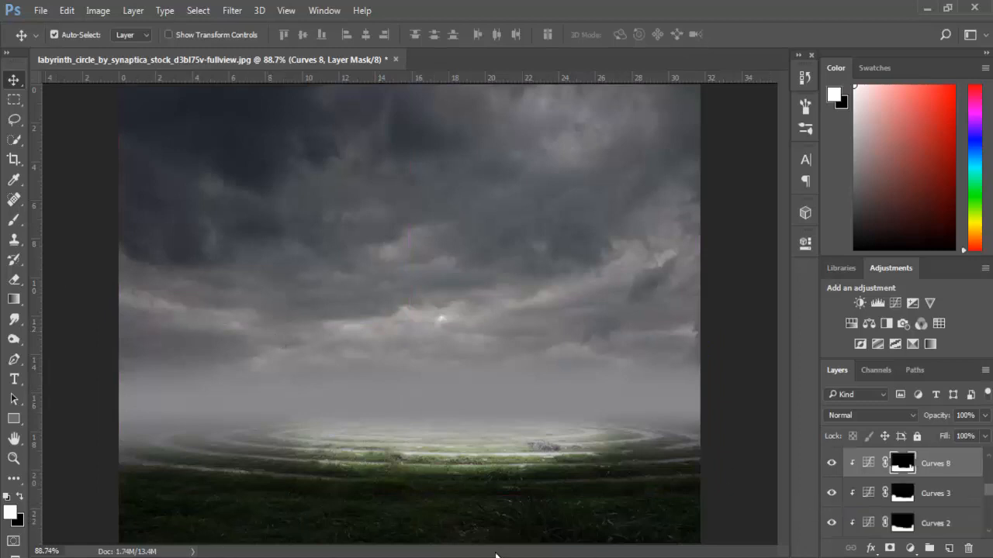
{"action": "left_click", "coordinate": [830, 464]}
{"action": "left_click", "coordinate": [830, 465]}
{"action": "scroll", "coordinate": [333, 465], "scroll_direction": "up", "scroll_amount": 8}
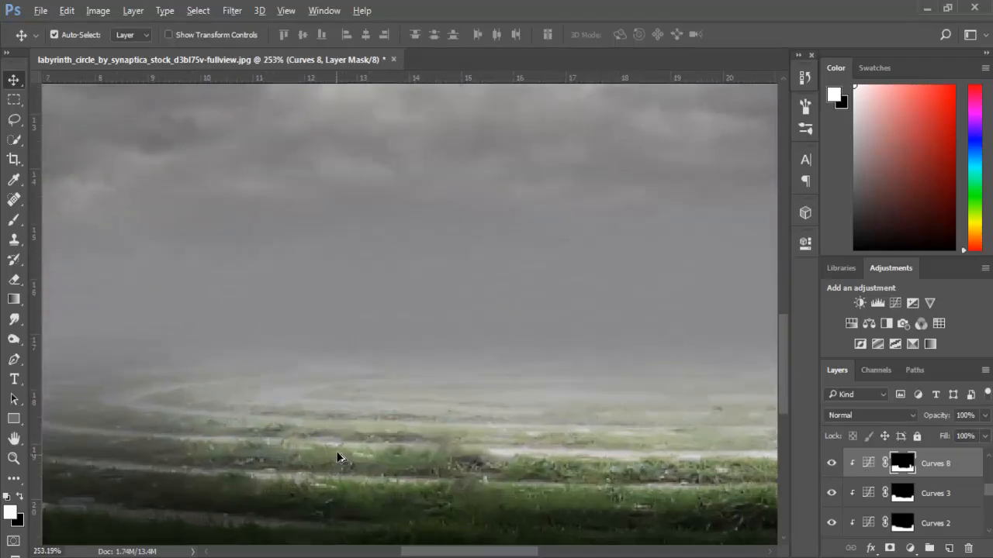
{"action": "scroll", "coordinate": [345, 454], "scroll_direction": "down", "scroll_amount": 8}
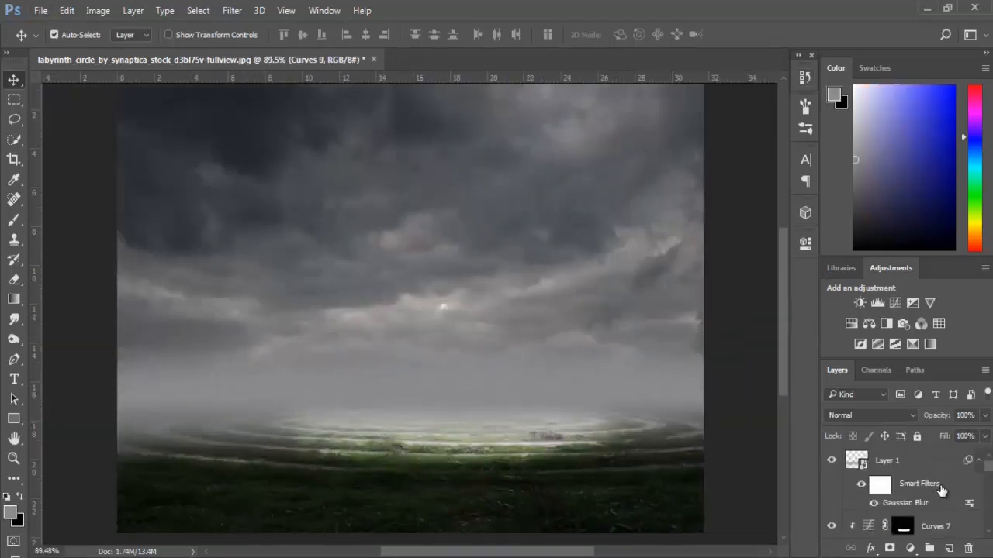
- Place the bear image PNGPIX-COM-Bear-PNG-Transparent-Image-500x376 from the desktop's bear folder into the labyrinth composite
{"action": "left_click", "coordinate": [931, 469]}
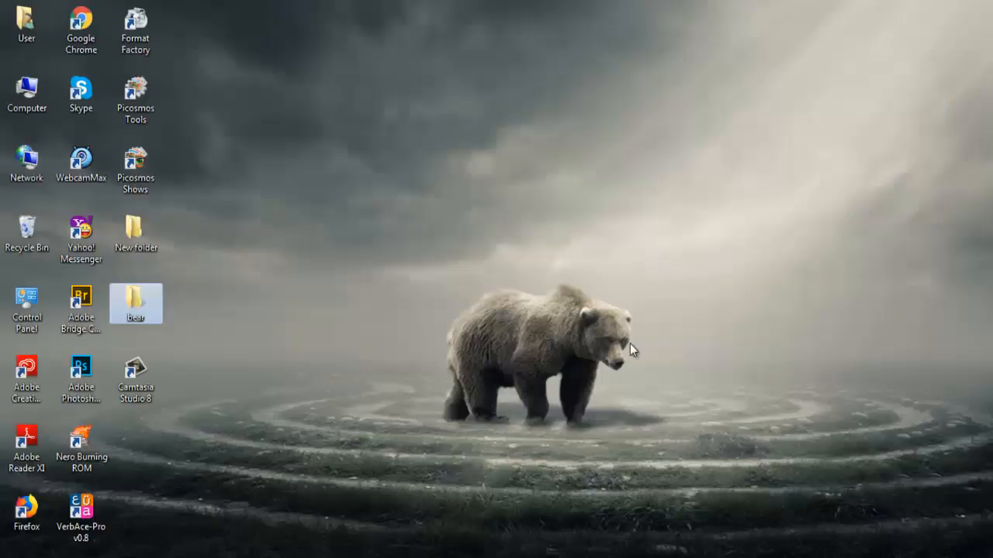
{"action": "double_click", "coordinate": [150, 315]}
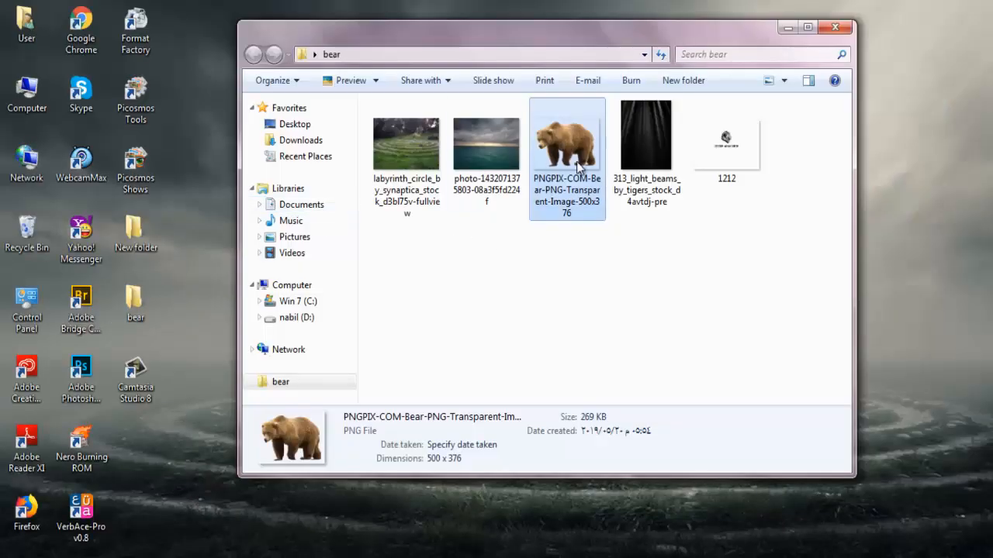
{"action": "left_click_drag", "start_coordinate": [566, 155], "coordinate": [410, 307]}
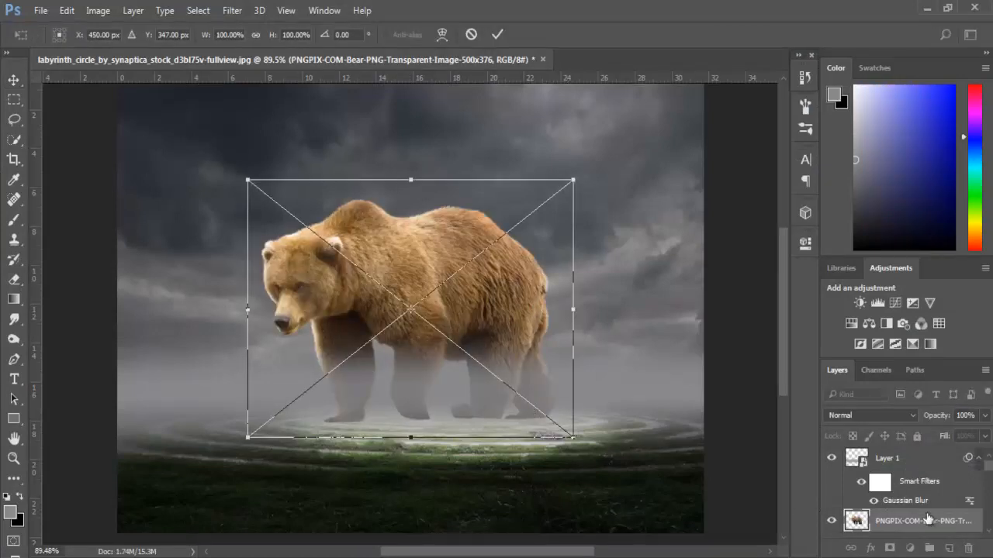
- Flip the placed bear horizontally, scale it to about 36%, and position it over the labyrinth's centre
{"action": "right_click", "coordinate": [487, 315]}
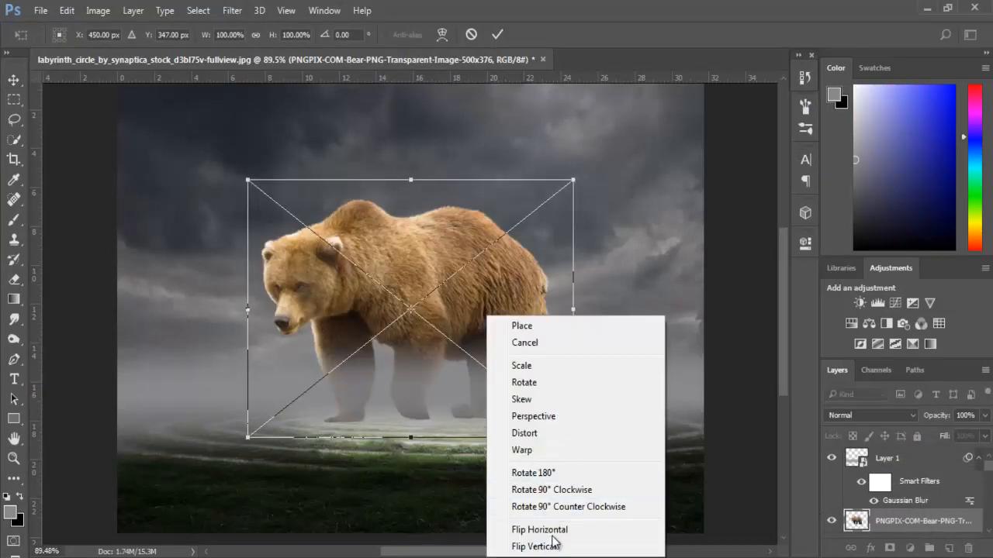
{"action": "left_click", "coordinate": [535, 514]}
{"action": "left_click_drag", "start_coordinate": [572, 180], "coordinate": [503, 242]}
{"action": "scroll", "coordinate": [479, 349], "scroll_direction": "up", "scroll_amount": 4}
{"action": "left_click_drag", "start_coordinate": [444, 377], "coordinate": [492, 472]}
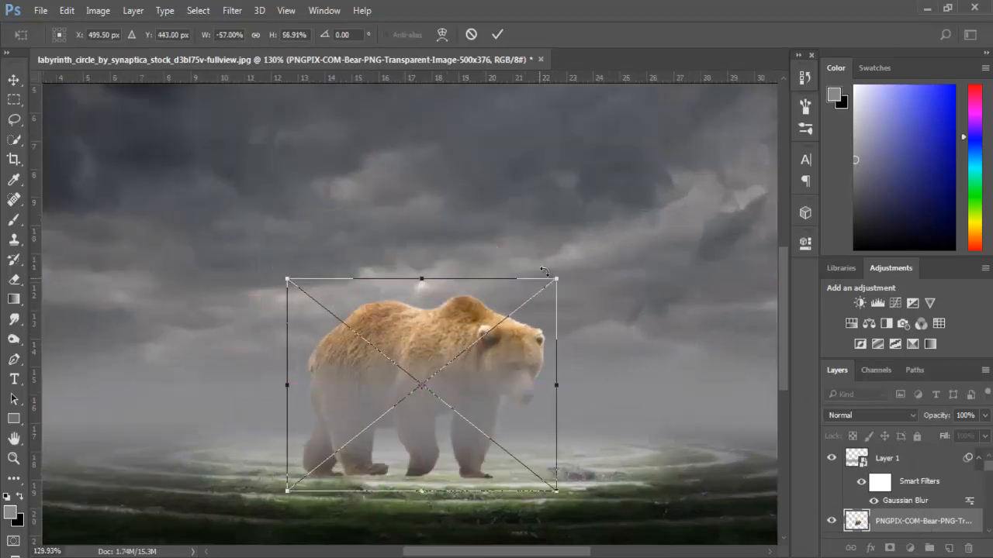
{"action": "left_click_drag", "start_coordinate": [556, 280], "coordinate": [507, 317]}
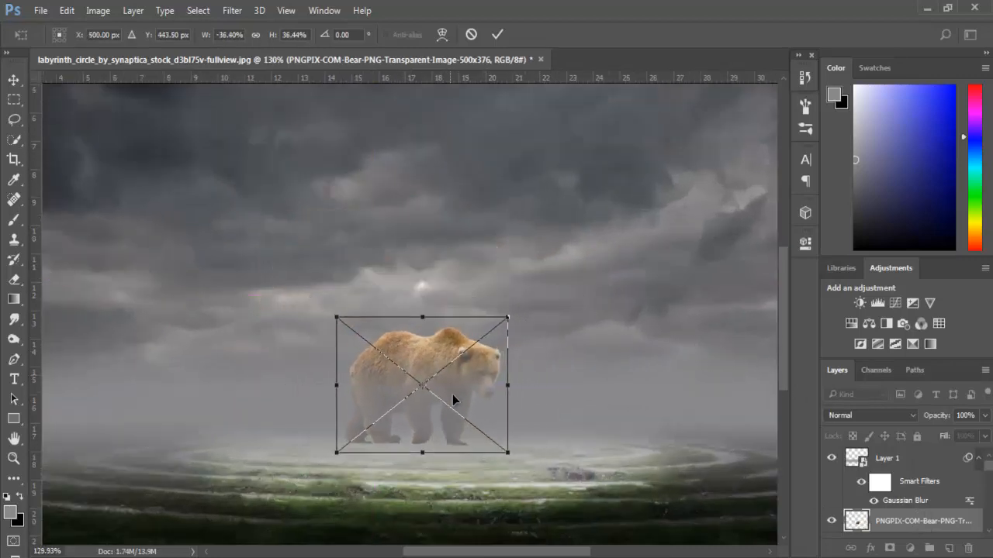
{"action": "left_click_drag", "start_coordinate": [452, 394], "coordinate": [453, 401]}
{"action": "key", "text": "Return"}
- Move the bear layer above the fog on Layer 1 and lower the bear onto the labyrinth's grass
{"action": "left_click_drag", "start_coordinate": [922, 521], "coordinate": [919, 450]}
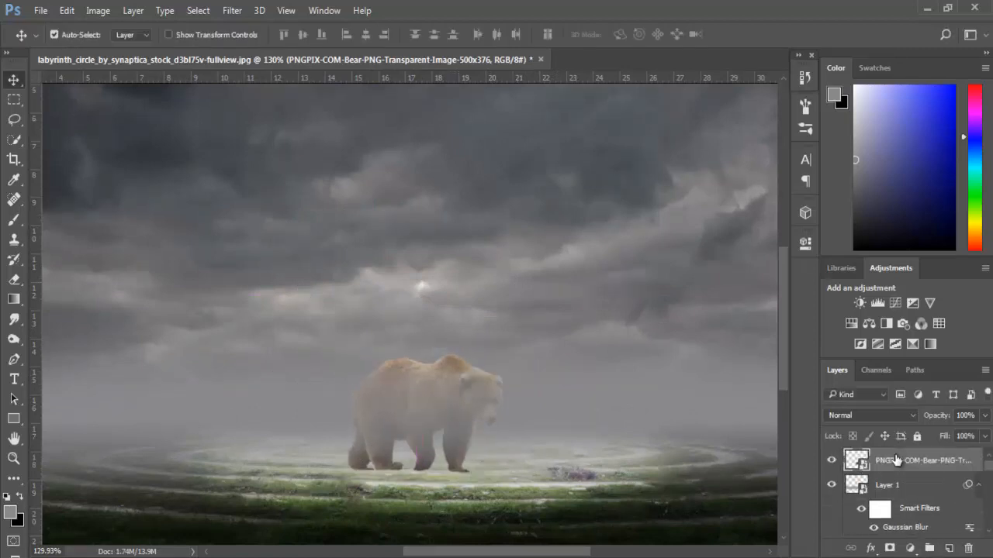
{"action": "left_click_drag", "start_coordinate": [456, 443], "coordinate": [457, 456]}
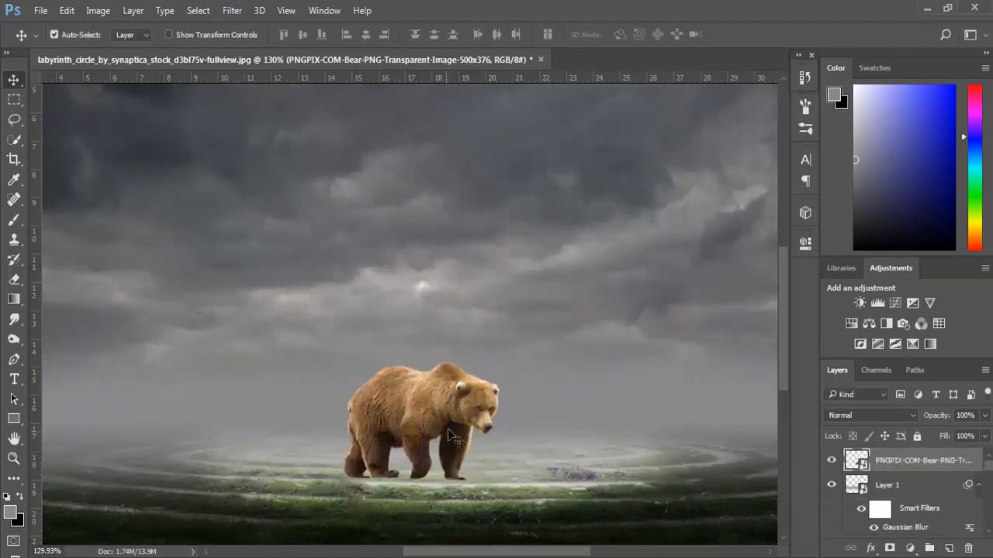
{"action": "scroll", "coordinate": [498, 415], "scroll_direction": "down", "scroll_amount": 2}
{"action": "scroll", "coordinate": [498, 416], "scroll_direction": "down", "scroll_amount": 1}
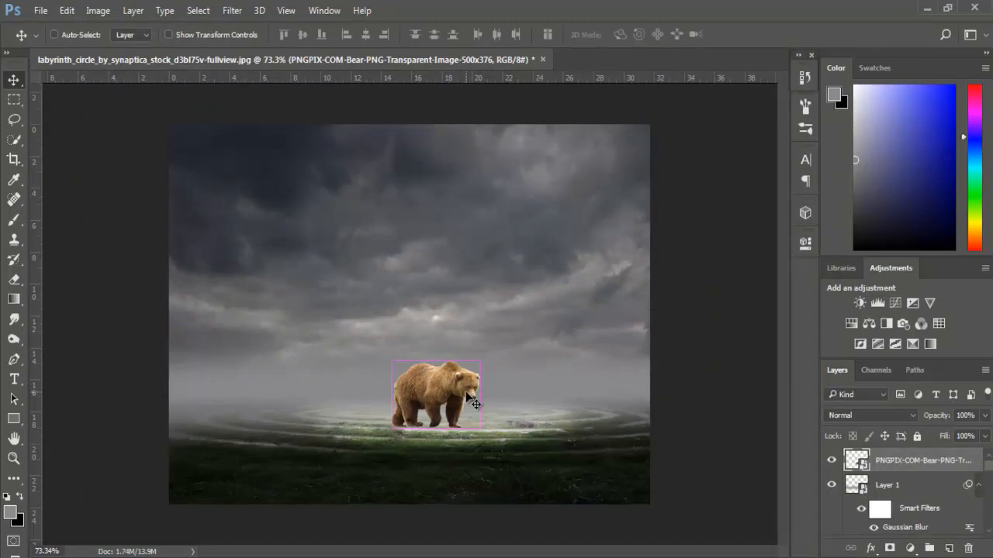
- Scale the bear down to slightly under 28% and reposition it at the labyrinth's far rings
{"action": "key", "text": "ctrl+t"}
{"action": "left_click_drag", "start_coordinate": [484, 356], "coordinate": [474, 364]}
{"action": "scroll", "coordinate": [453, 421], "scroll_direction": "up", "scroll_amount": 3}
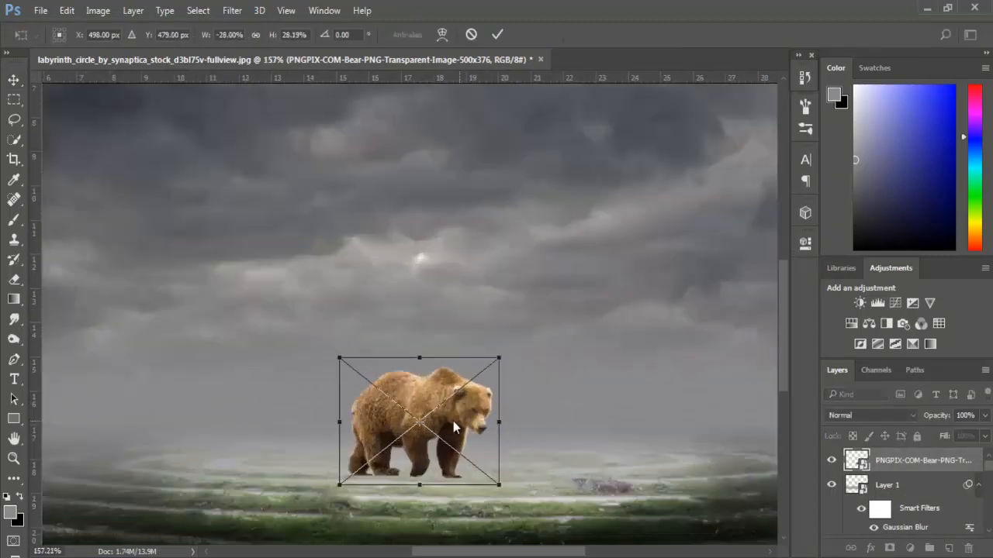
{"action": "left_click_drag", "start_coordinate": [453, 418], "coordinate": [419, 422]}
{"action": "left_click_drag", "start_coordinate": [501, 349], "coordinate": [495, 355]}
{"action": "mouse_move", "coordinate": [420, 389]}
{"action": "left_mouse_down"}
{"action": "mouse_move", "coordinate": [419, 402]}
{"action": "mouse_move", "coordinate": [408, 397]}
{"action": "left_mouse_up"}
{"action": "key", "text": "Return"}
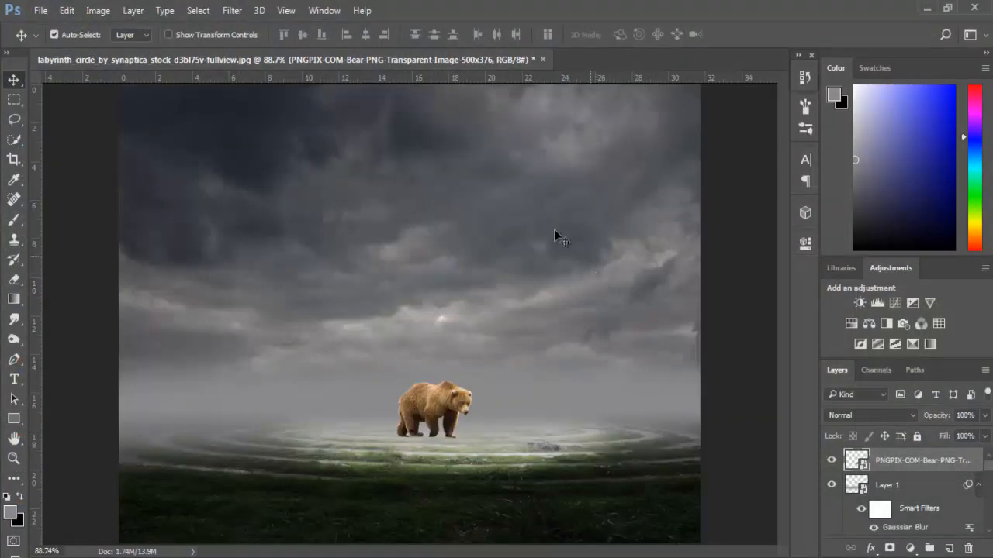
- Fine-tune the bear's position so it stands slightly left of centre on the bright stone rings
{"action": "scroll", "coordinate": [460, 488], "scroll_direction": "up", "scroll_amount": 5}
{"action": "left_click_drag", "start_coordinate": [412, 375], "coordinate": [430, 380]}
{"action": "scroll", "coordinate": [439, 422], "scroll_direction": "up", "scroll_amount": 8}
{"action": "mouse_move", "coordinate": [436, 330]}
{"action": "left_mouse_down"}
{"action": "mouse_move", "coordinate": [455, 332]}
{"action": "mouse_move", "coordinate": [442, 342]}
{"action": "left_mouse_up"}
{"action": "key", "text": "ctrl+0"}
{"action": "left_click_drag", "start_coordinate": [446, 411], "coordinate": [426, 410]}
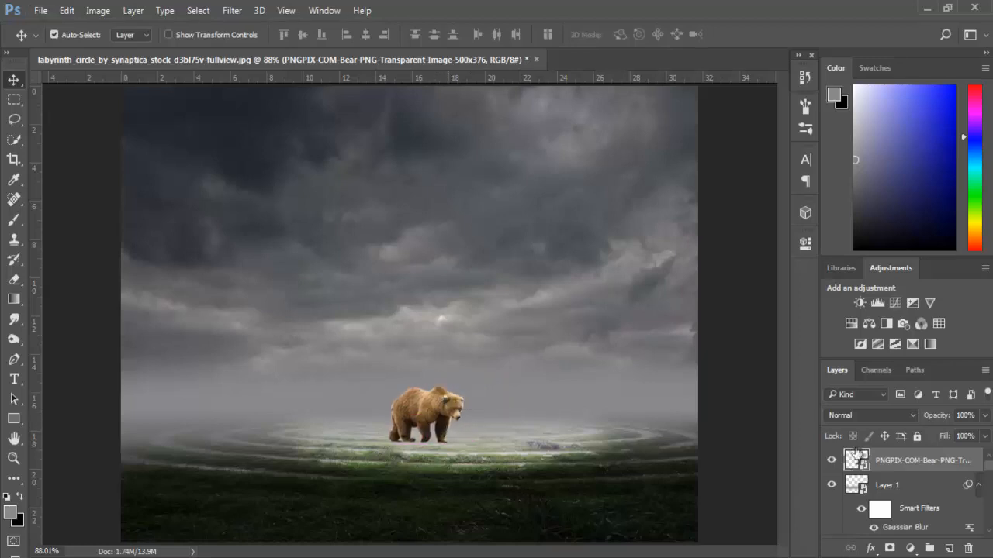
- Load the bear layer's outline as a selection and contract it by 1 pixel
{"action": "left_click", "coordinate": [232, 10]}
{"action": "left_click", "coordinate": [231, 5]}
{"action": "left_click", "coordinate": [861, 460], "text": "ctrl"}
{"action": "left_click", "coordinate": [232, 10]}
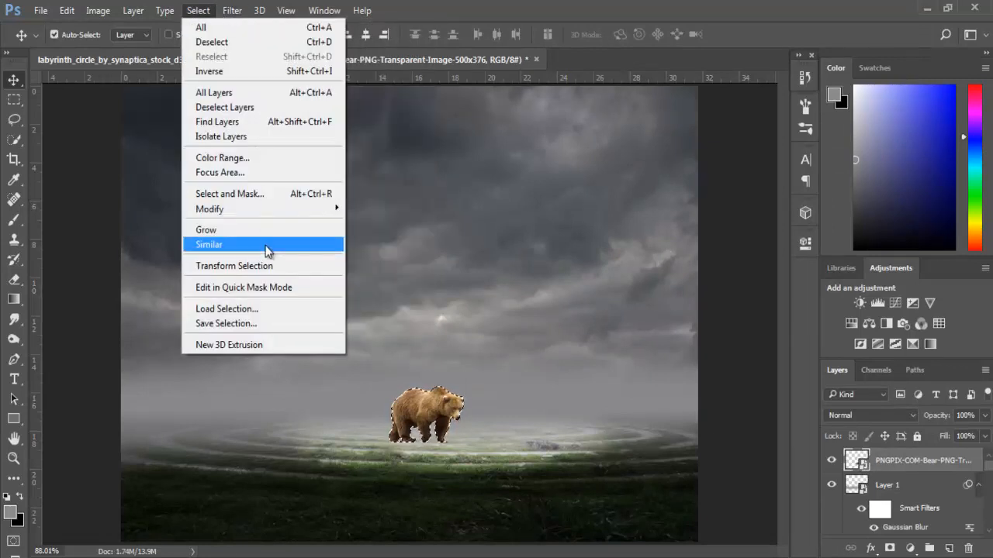
{"action": "mouse_move", "coordinate": [283, 213]}
{"action": "left_click", "coordinate": [401, 247]}
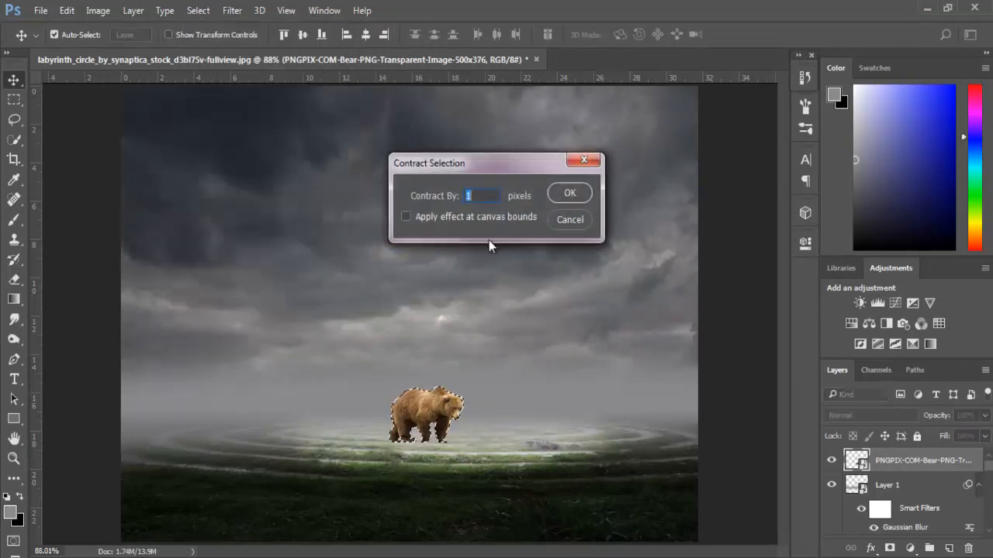
{"action": "left_click", "coordinate": [569, 193]}
- Copy the contracted bear selection to a new layer and delete the original placed bear layer
{"action": "scroll", "coordinate": [476, 409], "scroll_direction": "up", "scroll_amount": 3}
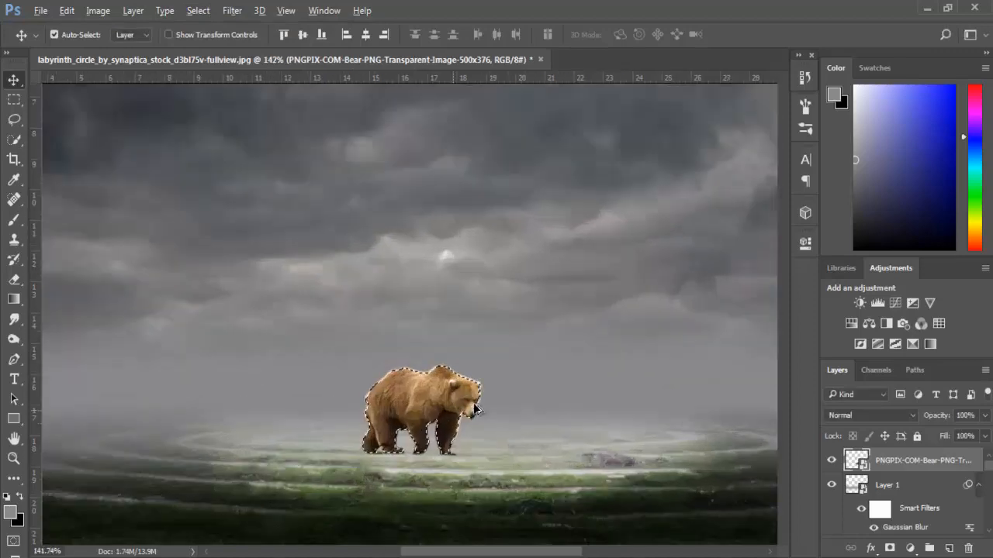
{"action": "scroll", "coordinate": [476, 410], "scroll_direction": "up", "scroll_amount": 5}
{"action": "left_click", "coordinate": [14, 140]}
{"action": "right_click", "coordinate": [406, 409]}
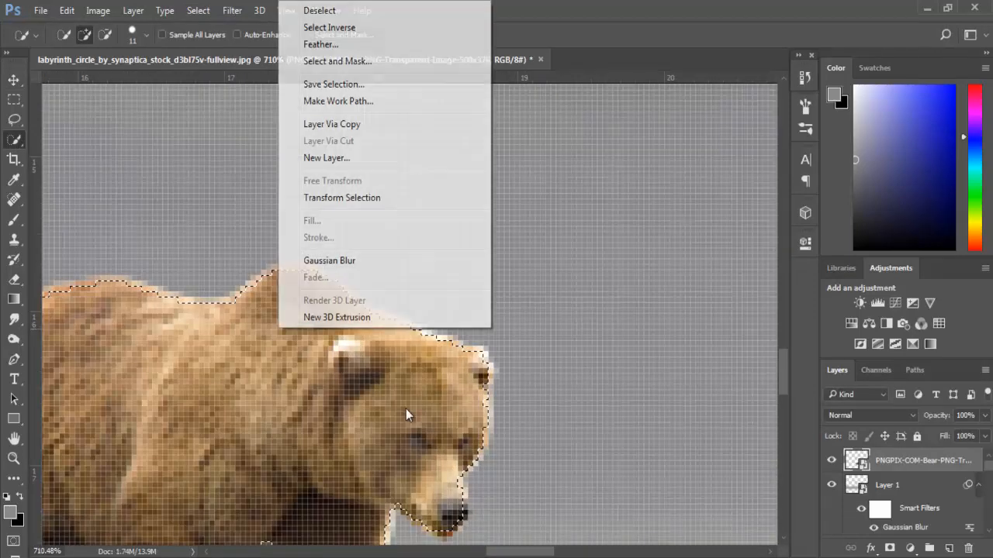
{"action": "left_click", "coordinate": [341, 125]}
{"action": "left_click", "coordinate": [831, 485]}
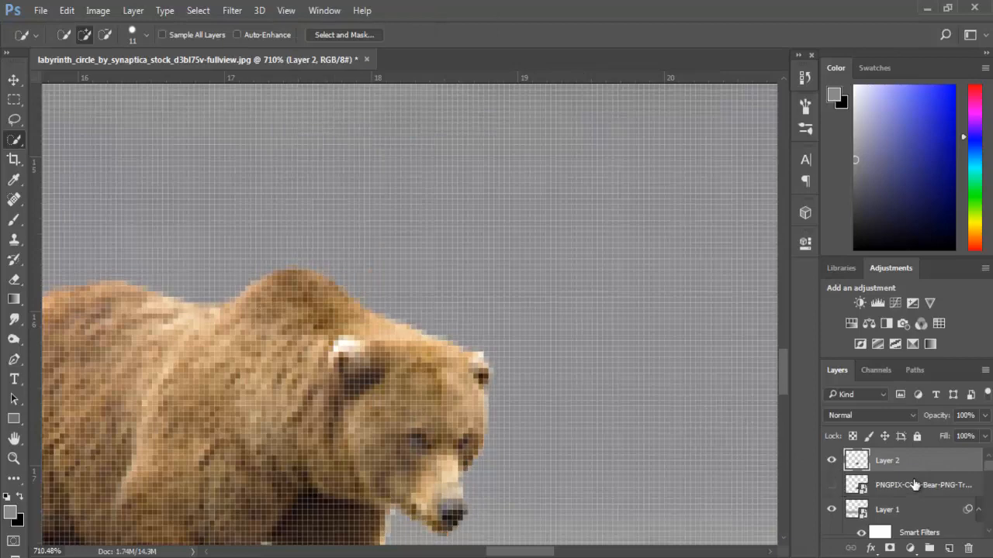
{"action": "left_click", "coordinate": [916, 485]}
{"action": "key", "text": "Delete"}
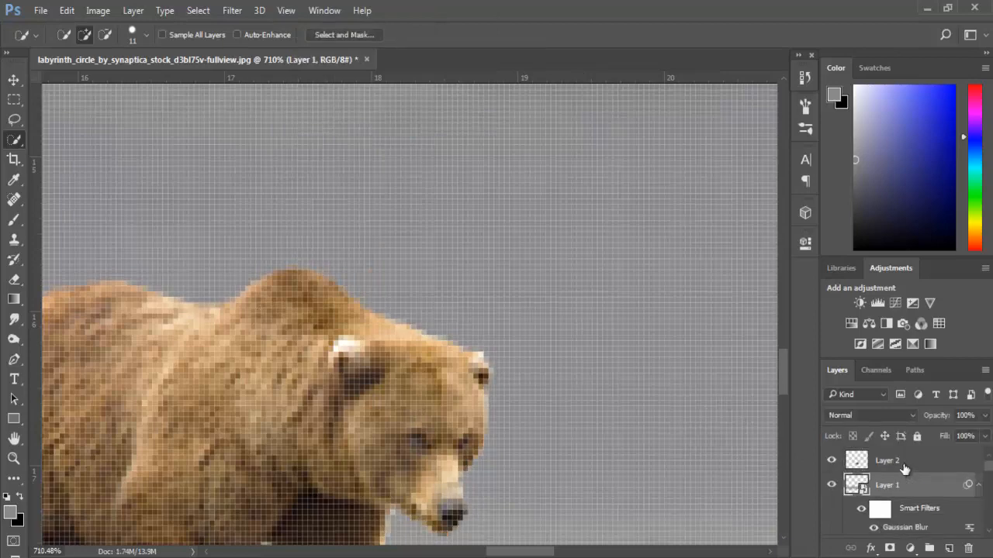
{"action": "left_click", "coordinate": [905, 462]}
- Clip a Hue/Saturation adjustment to the bear's Layer 2 and set Yellows to saturation -28 and lightness -28
{"action": "key", "text": "ctrl+0"}
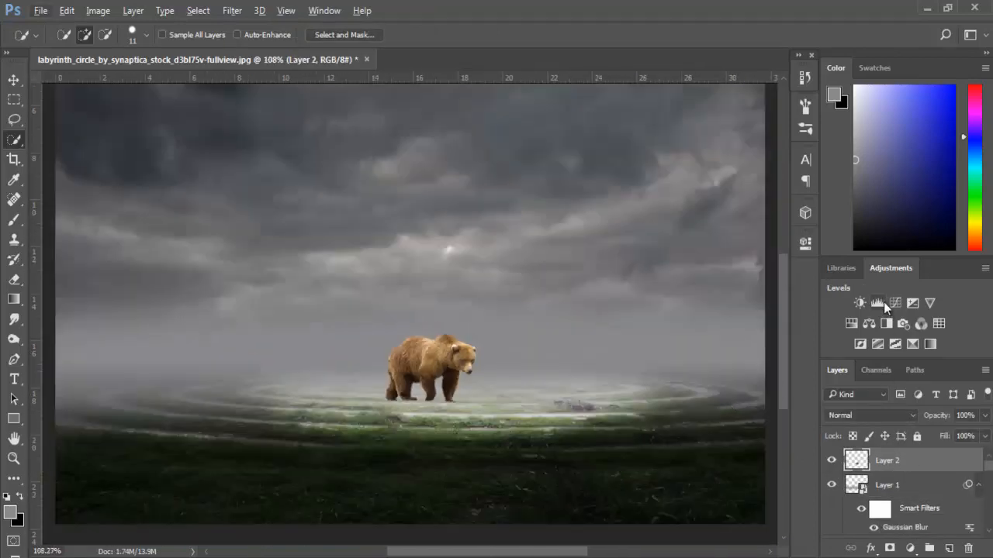
{"action": "left_click", "coordinate": [852, 324]}
{"action": "scroll", "coordinate": [480, 383], "scroll_direction": "up", "scroll_amount": 5}
{"action": "left_click", "coordinate": [678, 497]}
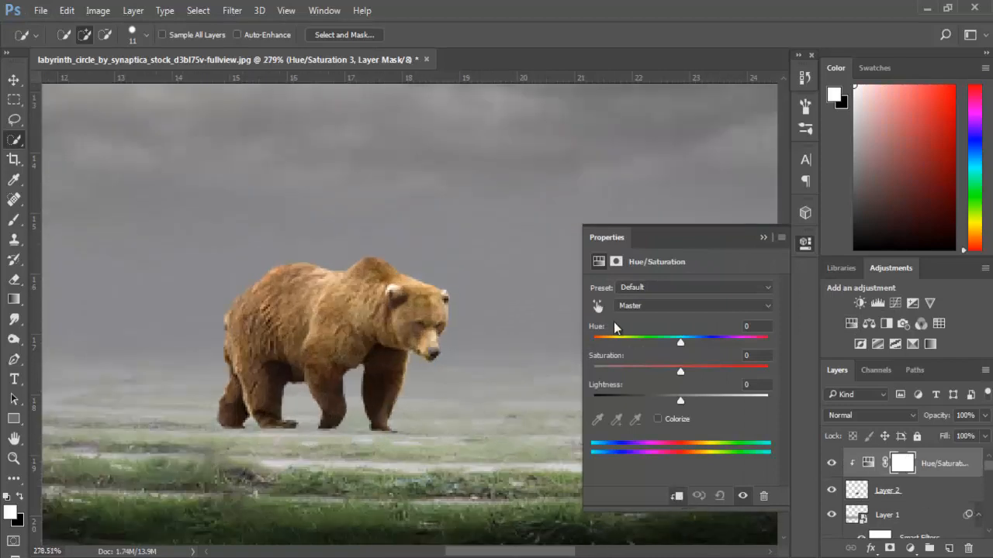
{"action": "left_click", "coordinate": [597, 307]}
{"action": "left_click", "coordinate": [414, 290]}
{"action": "left_click_drag", "start_coordinate": [680, 372], "coordinate": [660, 401]}
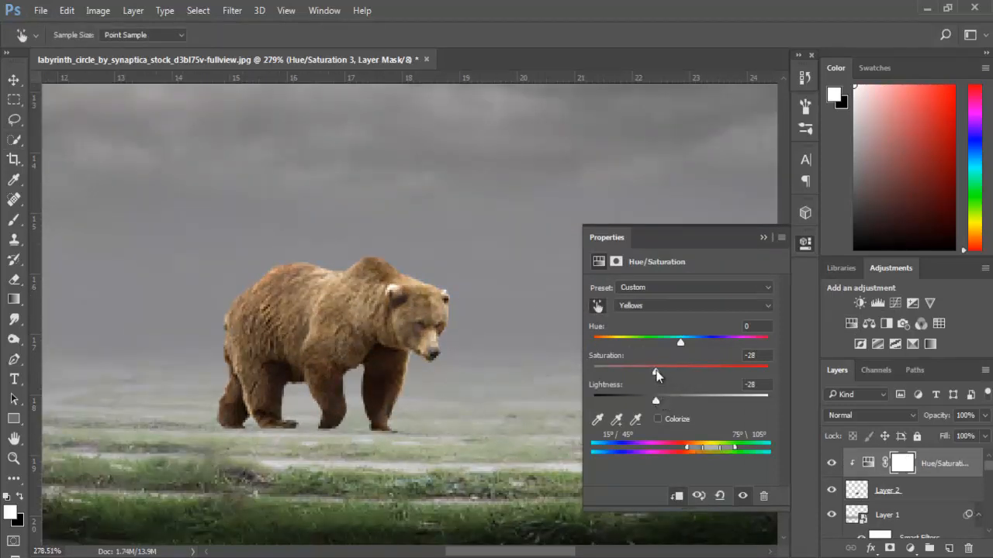
- Set the bear's Reds to saturation about -32 and lightness -18, and its Blues to saturation -15
{"action": "left_click", "coordinate": [694, 306]}
{"action": "left_click", "coordinate": [624, 329]}
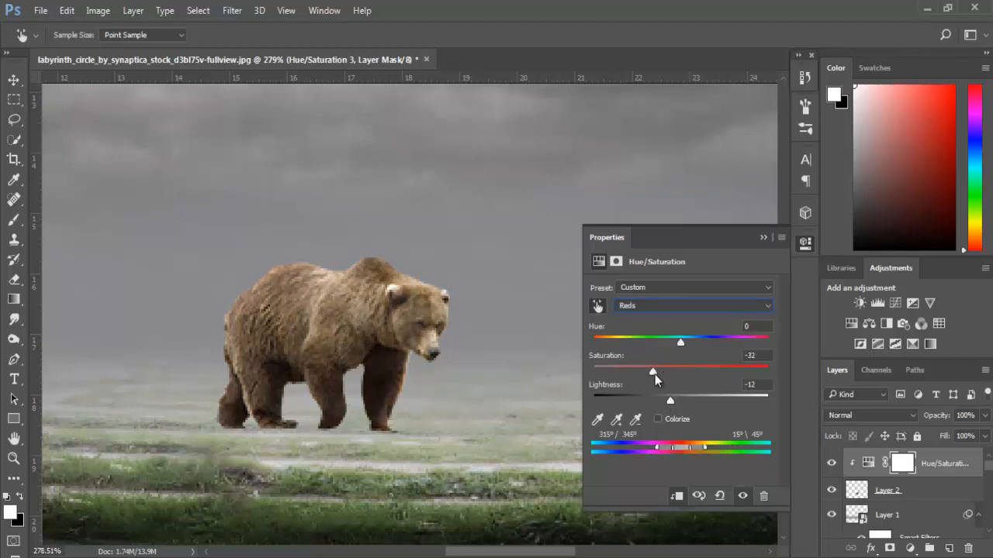
{"action": "left_click_drag", "start_coordinate": [654, 374], "coordinate": [665, 402]}
{"action": "left_click", "coordinate": [634, 307]}
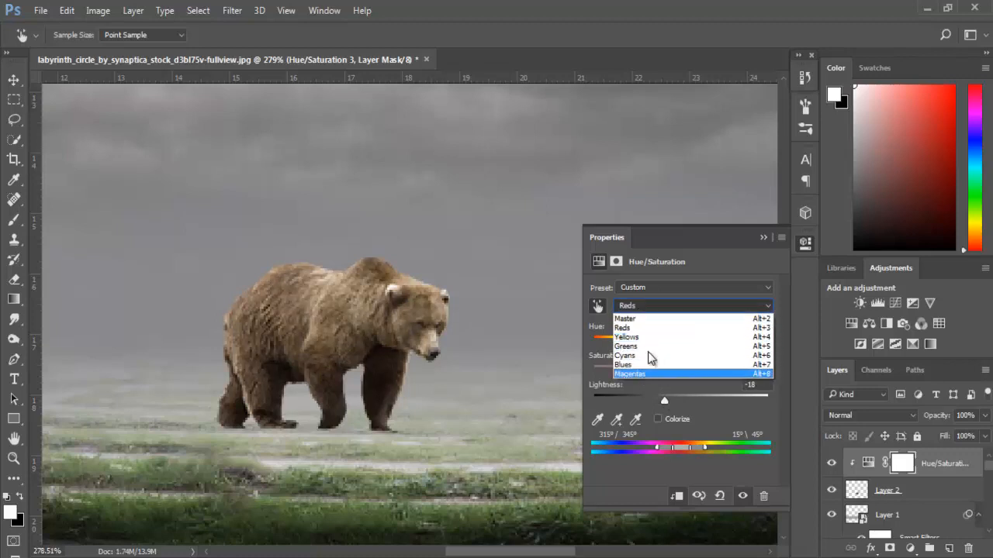
{"action": "left_click", "coordinate": [675, 365]}
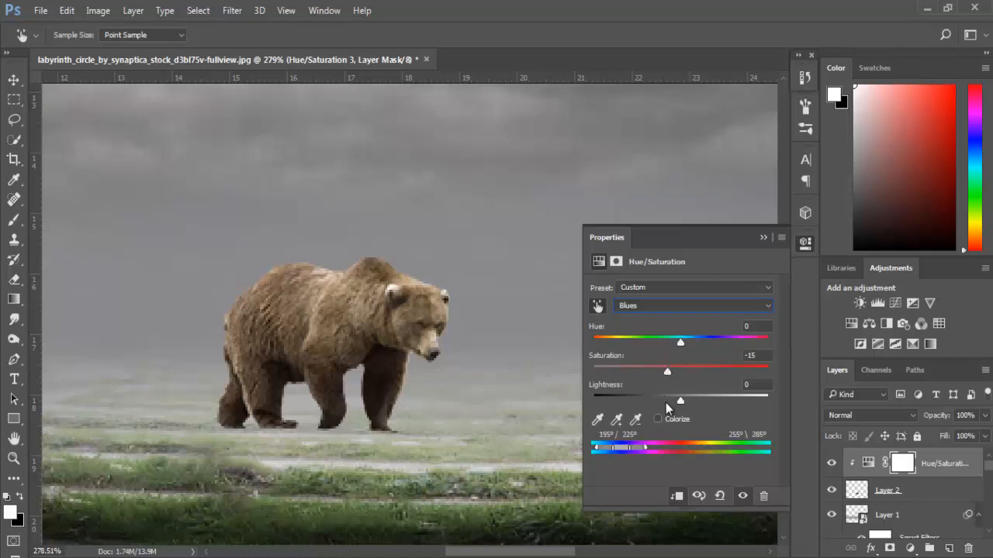
{"action": "left_click", "coordinate": [767, 239]}
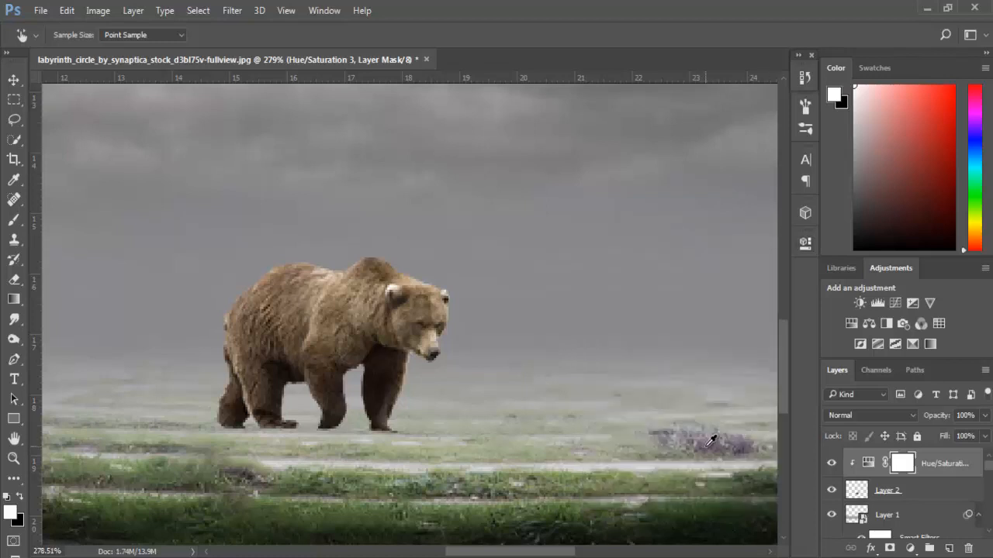
{"action": "key", "text": "ctrl+0"}
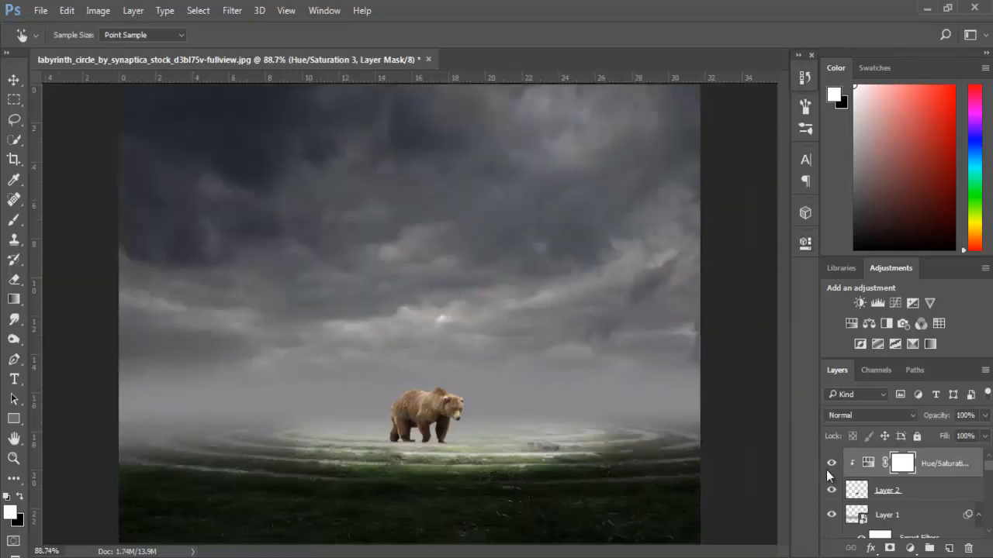
- Add a layer mask to the bear's Layer 2 and choose the 17 px grass-blade brush
{"action": "scroll", "coordinate": [422, 439], "scroll_direction": "up", "scroll_amount": 20}
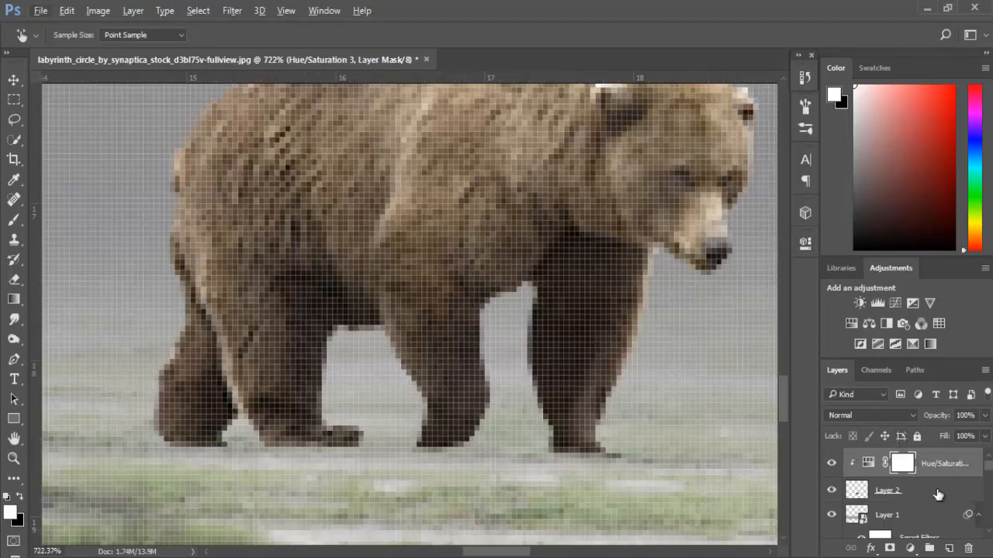
{"action": "left_click", "coordinate": [895, 492]}
{"action": "left_click", "coordinate": [890, 548]}
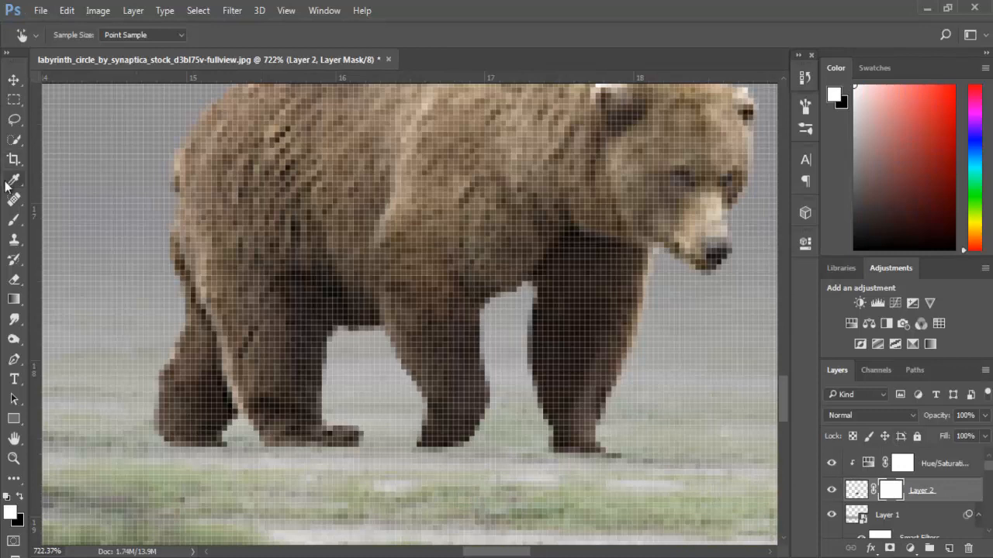
{"action": "left_click", "coordinate": [16, 221]}
{"action": "left_click", "coordinate": [55, 39]}
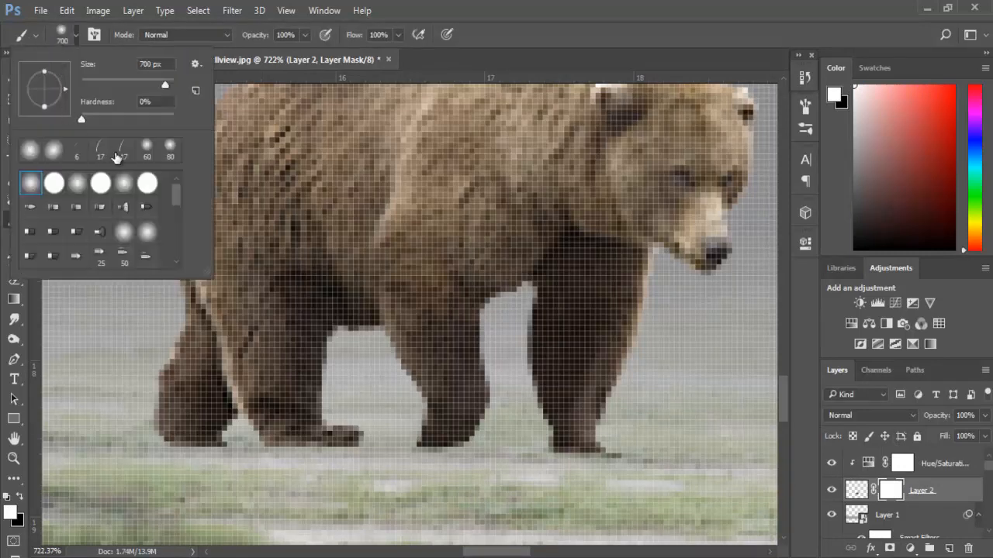
{"action": "left_click", "coordinate": [121, 150]}
{"action": "left_click", "coordinate": [659, 486]}
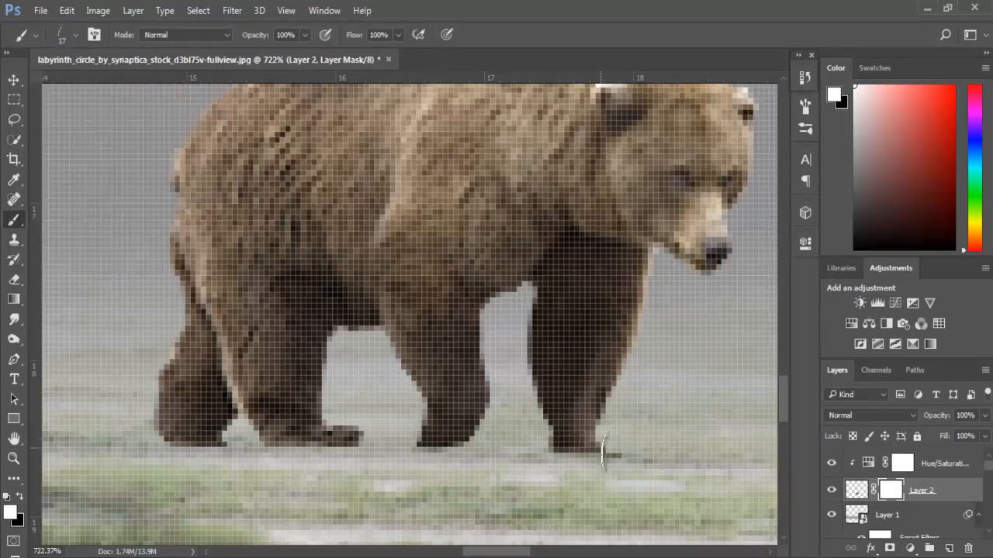
{"action": "left_click", "coordinate": [805, 107]}
{"action": "left_click", "coordinate": [556, 229]}
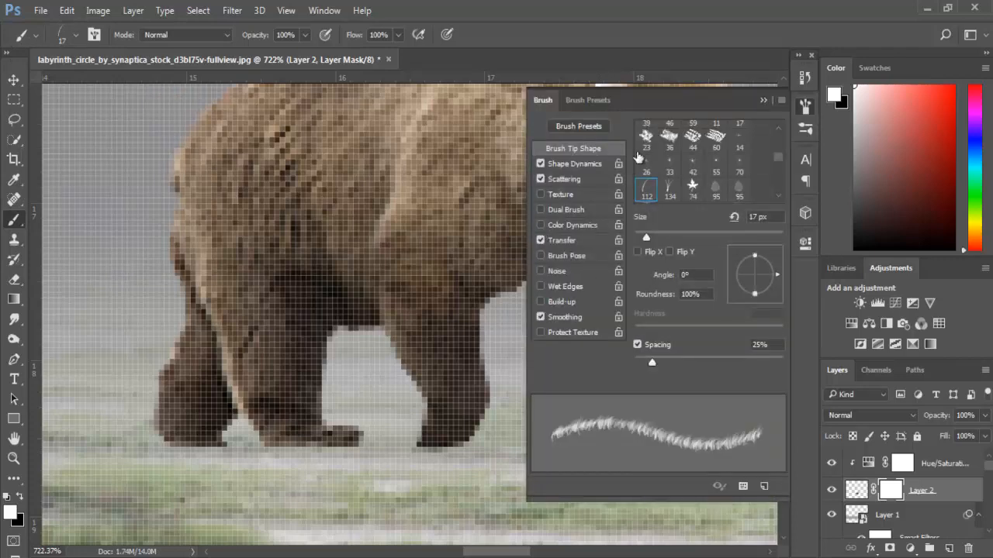
{"action": "left_click", "coordinate": [760, 101]}
- Reduce the grass-blade brush to 8 px and paint black on the Layer 2 mask along the soles of the bear's front paws
{"action": "scroll", "coordinate": [621, 481], "scroll_direction": "up", "scroll_amount": 4}
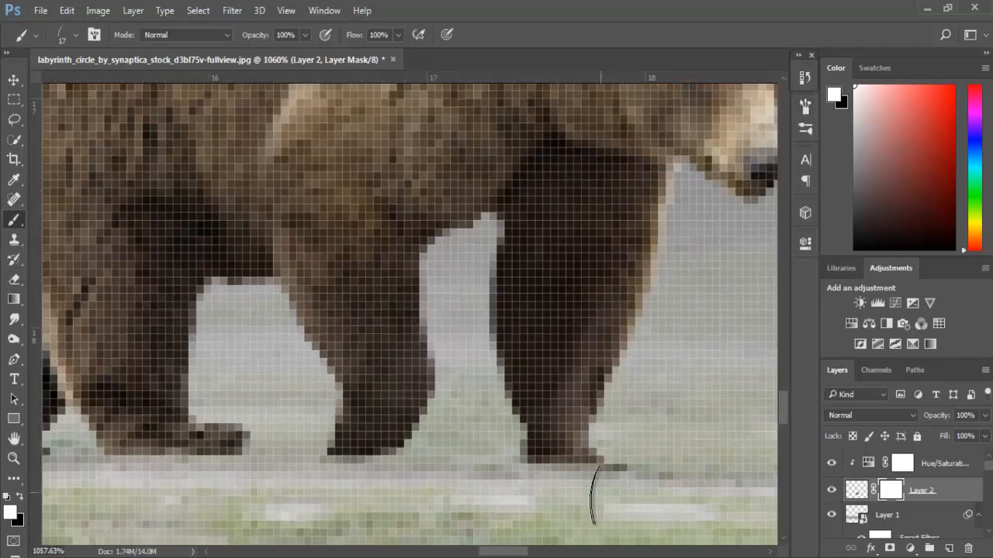
{"action": "left_click", "coordinate": [21, 495]}
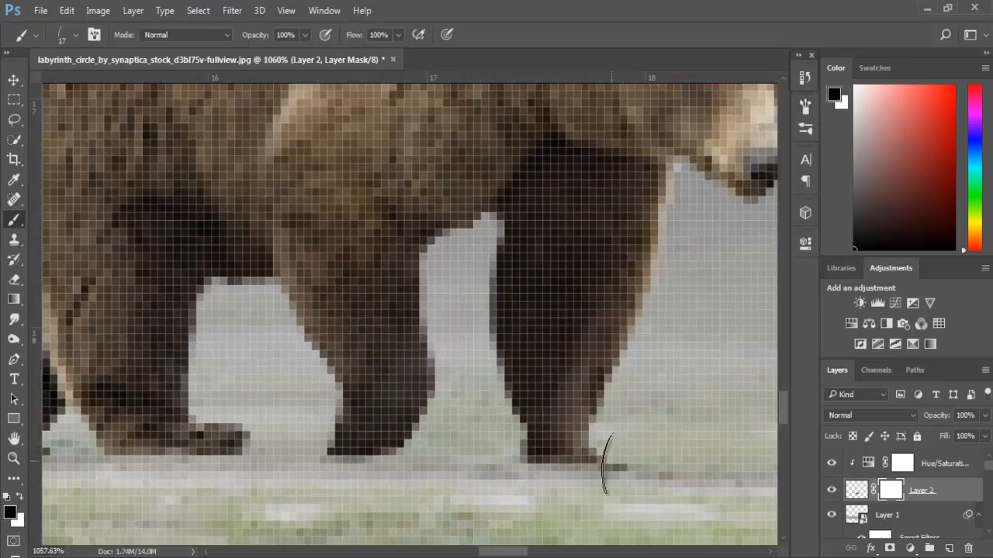
{"action": "key", "text": "bracketleft"}
{"action": "key", "text": "bracketleft"}
{"action": "key", "text": "bracketleft"}
{"action": "key", "text": "bracketleft"}
{"action": "mouse_move", "coordinate": [608, 466]}
{"action": "left_mouse_down"}
{"action": "mouse_move", "coordinate": [528, 474]}
{"action": "mouse_move", "coordinate": [614, 474]}
{"action": "left_mouse_up"}
{"action": "mouse_move", "coordinate": [373, 468]}
{"action": "left_mouse_down"}
{"action": "mouse_move", "coordinate": [349, 470]}
{"action": "mouse_move", "coordinate": [398, 470]}
{"action": "left_mouse_up"}
- Paint black on the Layer 2 mask along the soles of the bear's hind paws so they blend into the grass
{"action": "left_click_drag", "start_coordinate": [502, 551], "coordinate": [487, 551]}
{"action": "right_click", "coordinate": [488, 552]}
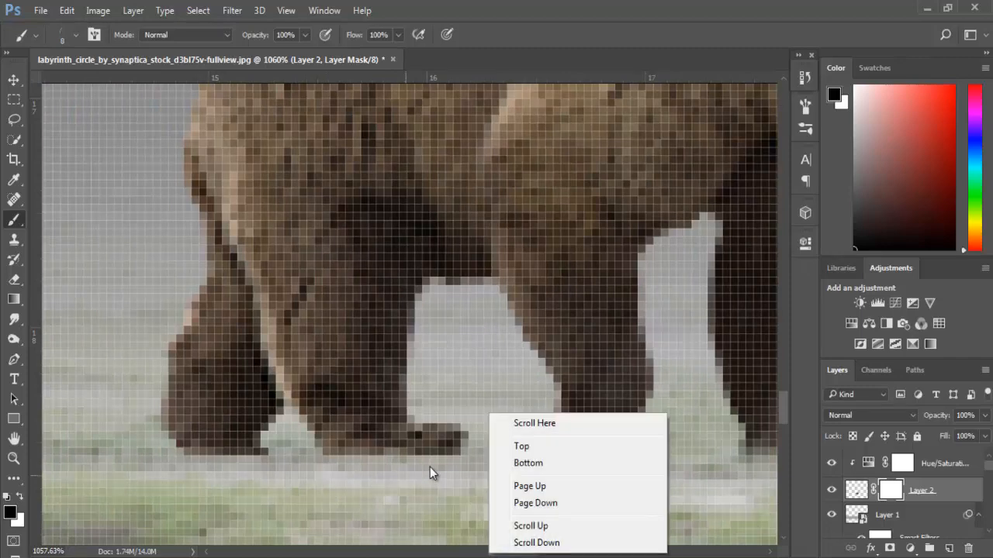
{"action": "left_click", "coordinate": [430, 467]}
{"action": "mouse_move", "coordinate": [381, 466]}
{"action": "left_mouse_down"}
{"action": "mouse_move", "coordinate": [434, 464]}
{"action": "mouse_move", "coordinate": [464, 447]}
{"action": "left_mouse_up"}
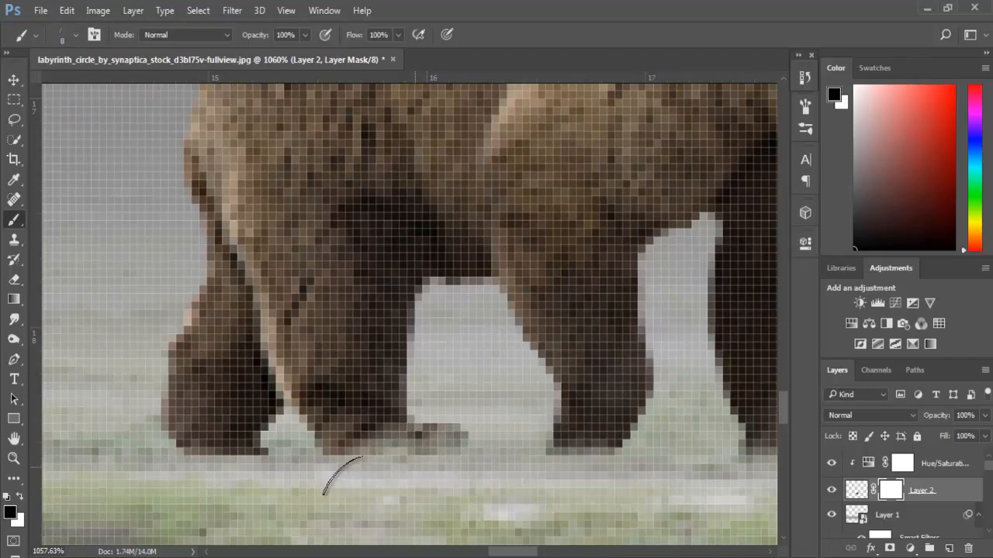
{"action": "mouse_move", "coordinate": [186, 458]}
{"action": "left_mouse_down"}
{"action": "mouse_move", "coordinate": [244, 462]}
{"action": "mouse_move", "coordinate": [178, 449]}
{"action": "mouse_move", "coordinate": [272, 456]}
{"action": "left_mouse_up"}
{"action": "key", "text": "ctrl+0"}
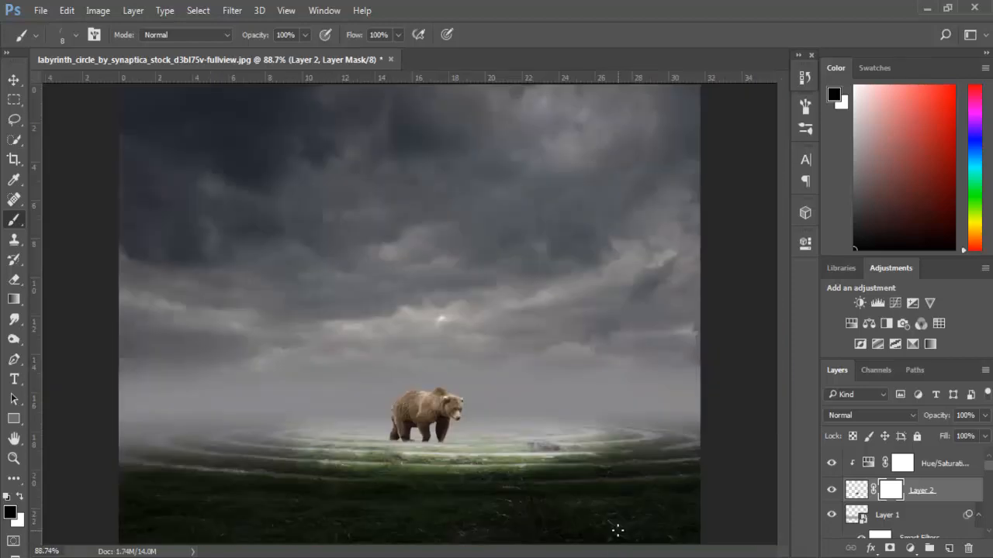
{"action": "scroll", "coordinate": [384, 491], "scroll_direction": "up", "scroll_amount": 16}
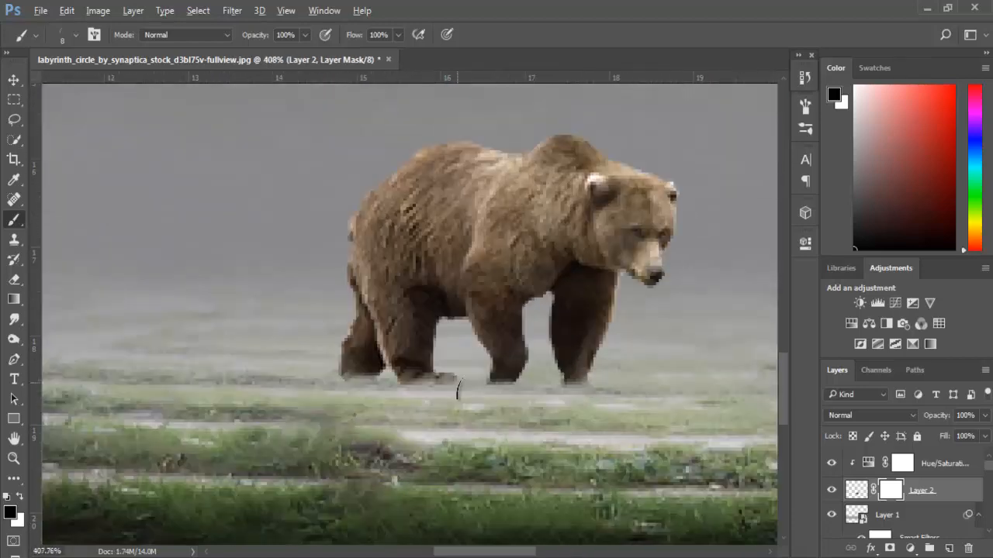
{"action": "left_click_drag", "start_coordinate": [454, 386], "coordinate": [452, 380]}
{"action": "scroll", "coordinate": [543, 397], "scroll_direction": "down", "scroll_amount": 5}
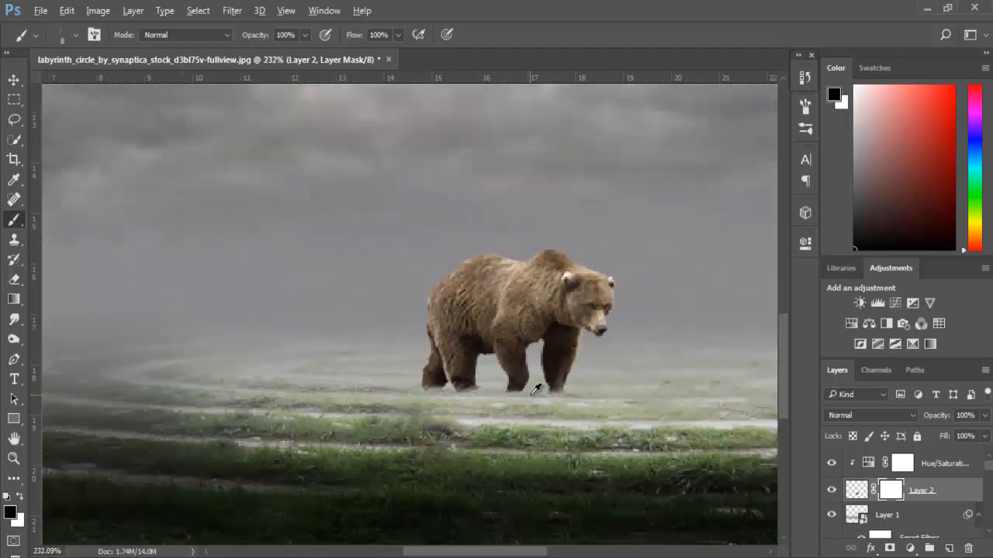
{"action": "scroll", "coordinate": [512, 391], "scroll_direction": "up", "scroll_amount": 2}
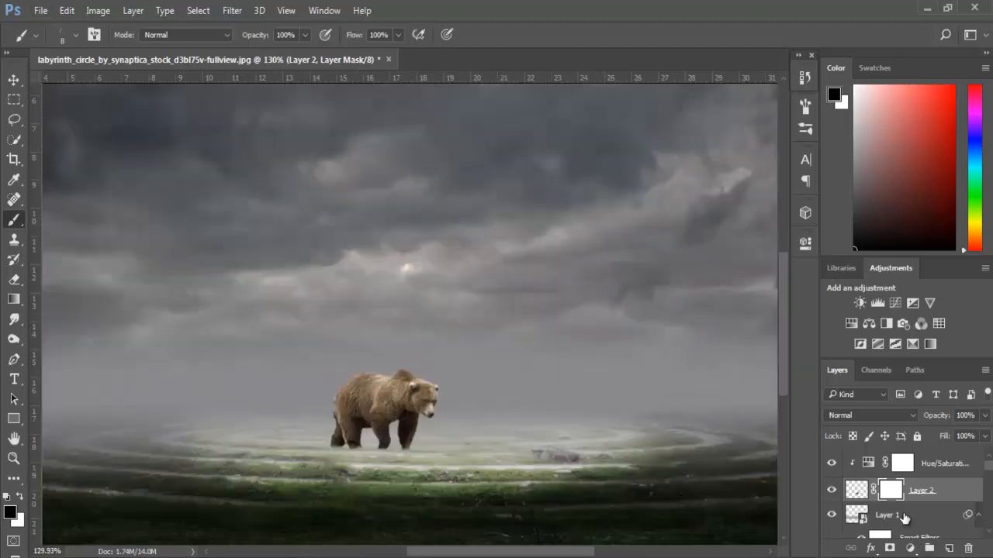
- Duplicate the bear's Layer 2 and clip the Hue/Saturation adjustment to the copy
{"action": "key", "text": "ctrl+j"}
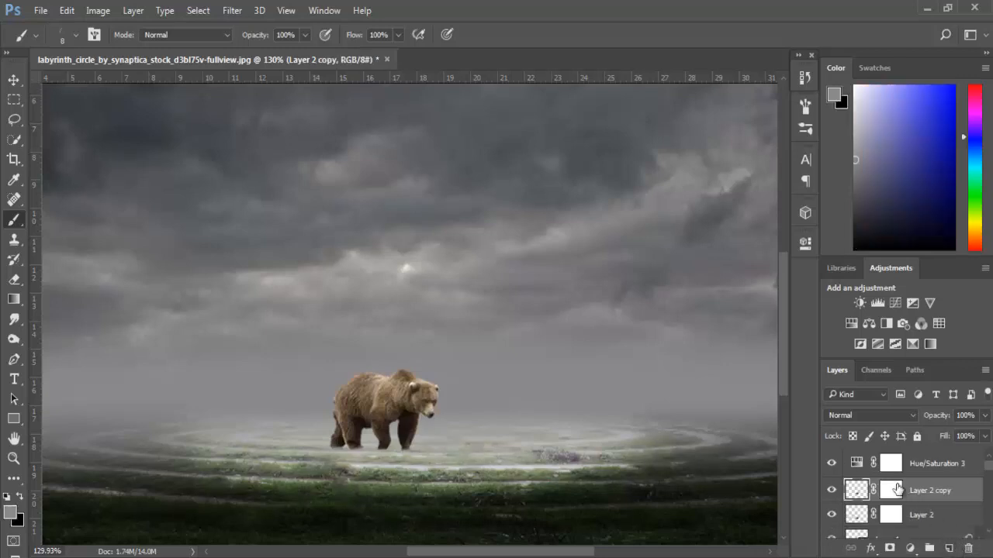
{"action": "left_click", "coordinate": [861, 469], "text": "alt"}
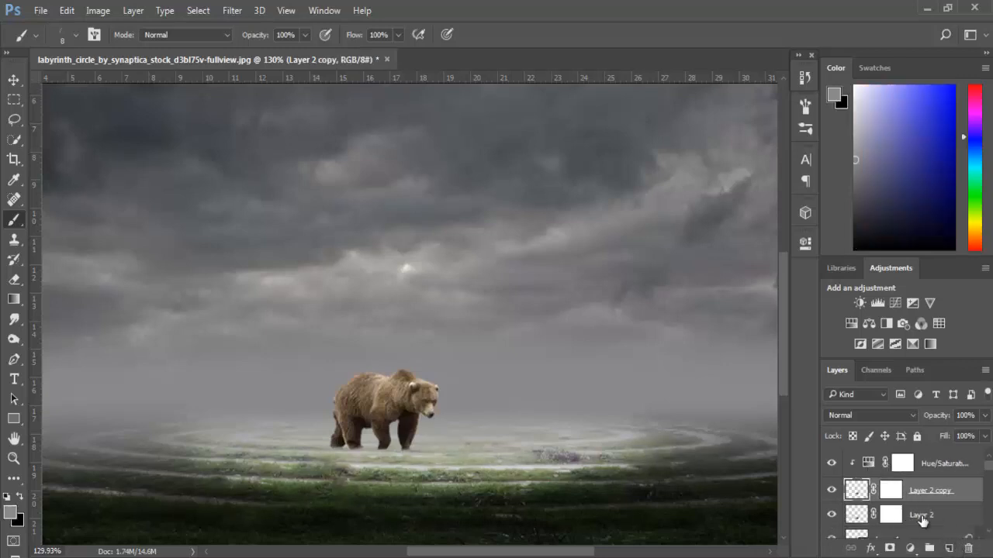
- Transform the lower Layer 2 bear into a flipped, slanted shadow with width 101.73%, height -44.34% and horizontal skew -65.15°
{"action": "left_click", "coordinate": [892, 514]}
{"action": "key", "text": "ctrl+t"}
{"action": "scroll", "coordinate": [386, 366], "scroll_direction": "up", "scroll_amount": 2}
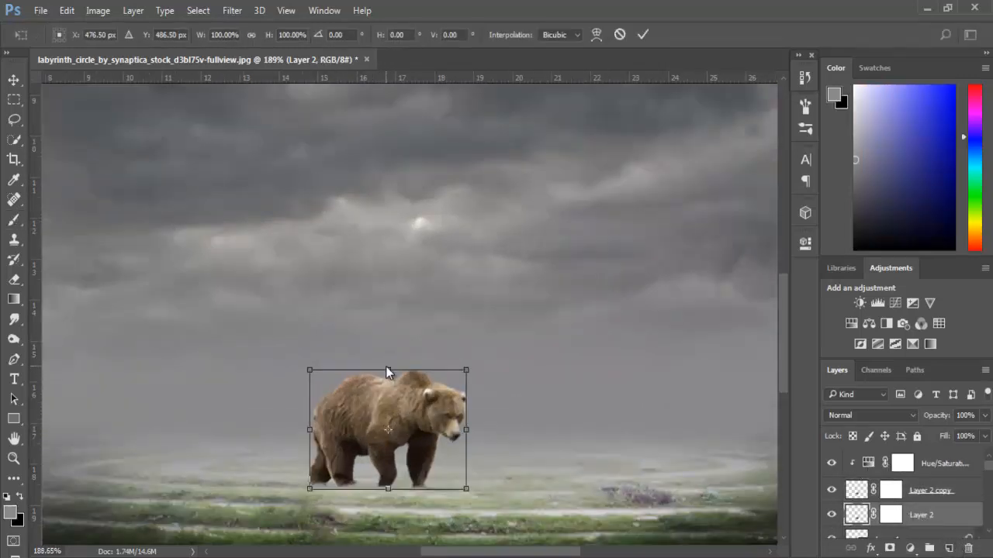
{"action": "left_click_drag", "start_coordinate": [387, 370], "coordinate": [328, 507]}
{"action": "scroll", "coordinate": [335, 502], "scroll_direction": "down", "scroll_amount": 1}
{"action": "scroll", "coordinate": [355, 515], "scroll_direction": "up", "scroll_amount": 4}
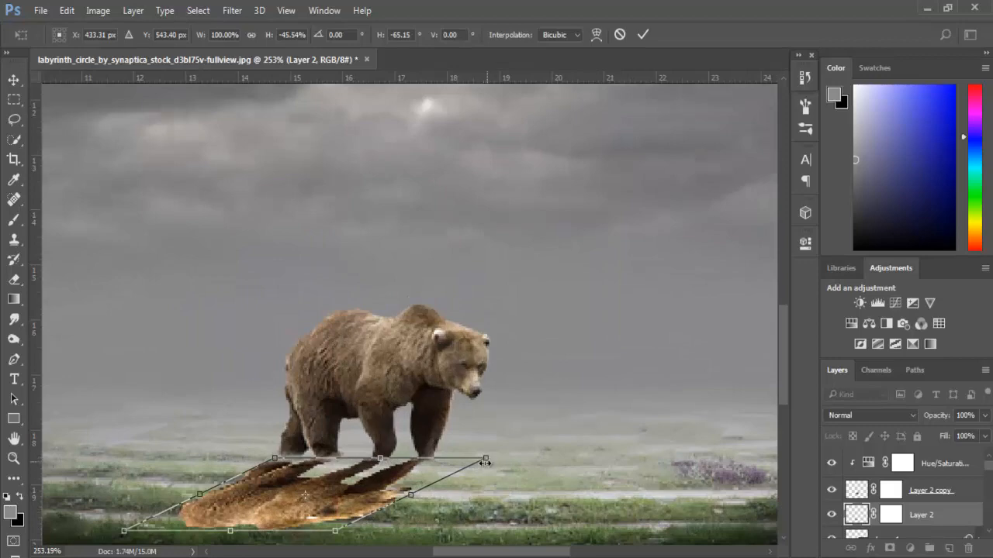
{"action": "scroll", "coordinate": [485, 461], "scroll_direction": "up", "scroll_amount": 4}
{"action": "scroll", "coordinate": [490, 458], "scroll_direction": "up", "scroll_amount": 4}
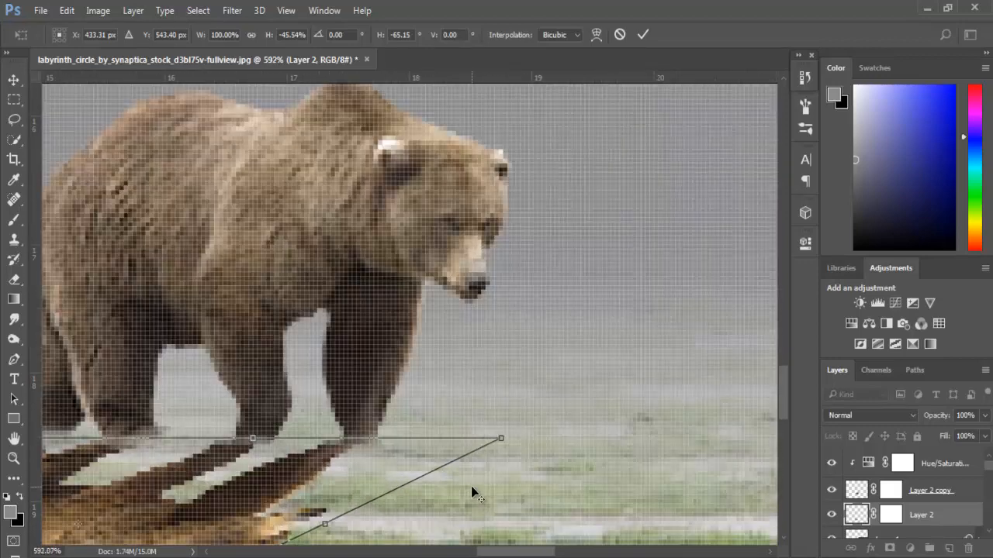
{"action": "mouse_move", "coordinate": [788, 369]}
{"action": "left_mouse_down"}
{"action": "mouse_move", "coordinate": [782, 399]}
{"action": "mouse_move", "coordinate": [788, 377]}
{"action": "left_mouse_up"}
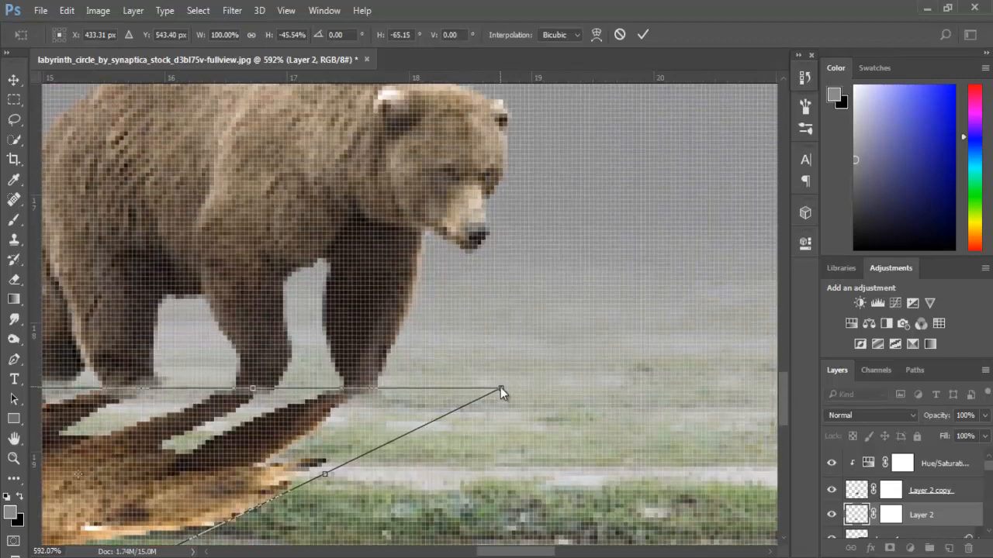
{"action": "left_click_drag", "start_coordinate": [500, 388], "coordinate": [501, 394]}
{"action": "scroll", "coordinate": [451, 413], "scroll_direction": "down", "scroll_amount": 4}
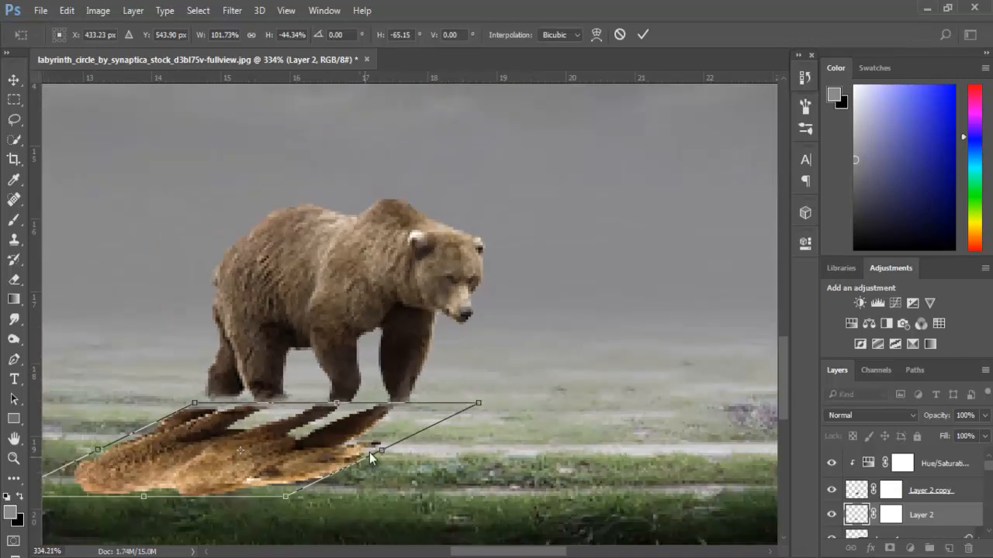
{"action": "key", "text": "Return"}
- Warp the upper edge of the flipped Layer 2 bear so its feet meet the standing bear's paws
{"action": "scroll", "coordinate": [288, 504], "scroll_direction": "up", "scroll_amount": 7}
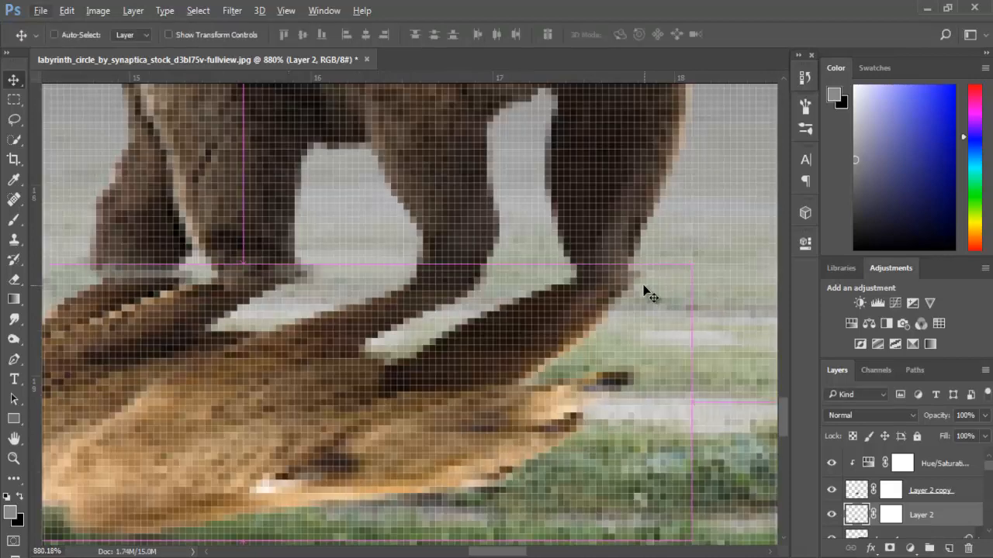
{"action": "key", "text": "ctrl+t"}
{"action": "right_click", "coordinate": [520, 230]}
{"action": "left_click", "coordinate": [508, 183]}
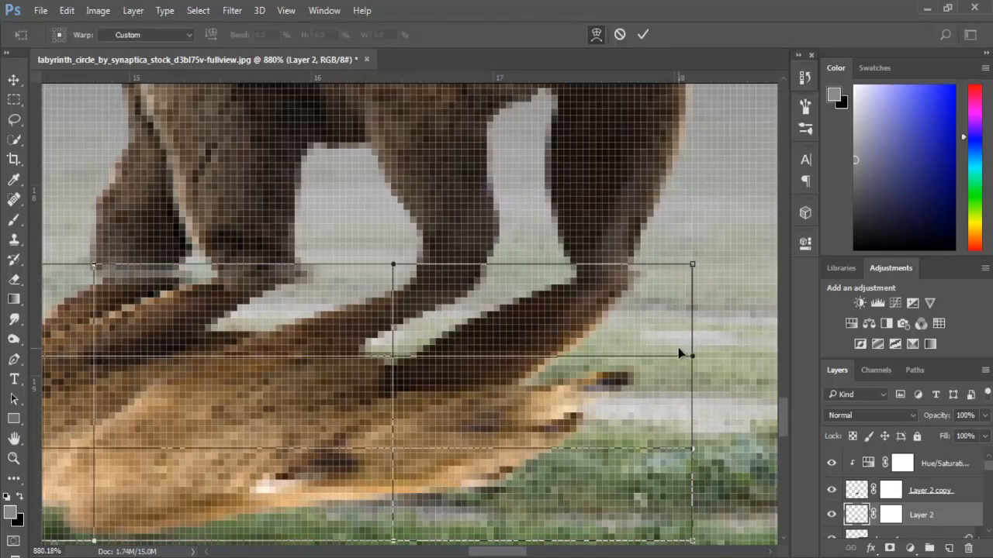
{"action": "left_click_drag", "start_coordinate": [691, 266], "coordinate": [680, 275]}
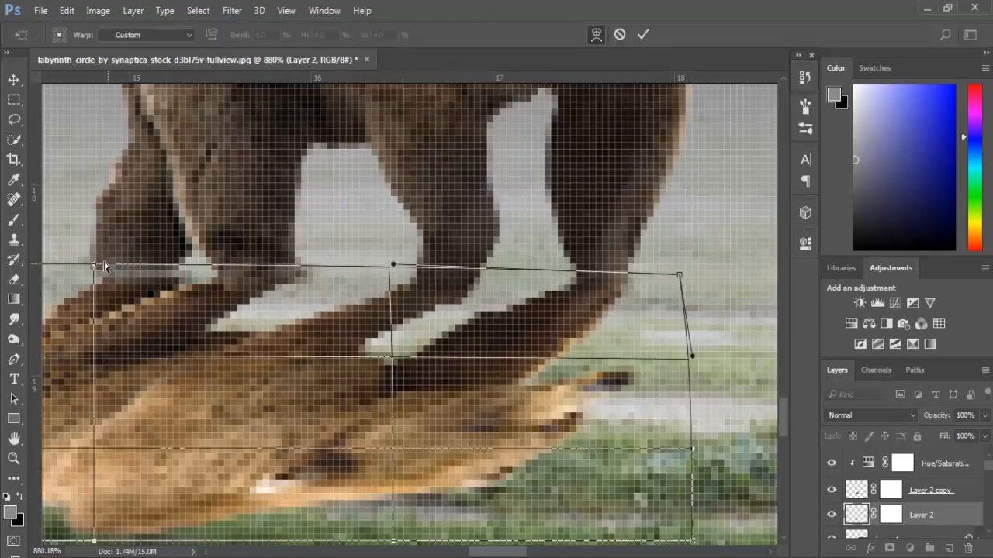
{"action": "left_click_drag", "start_coordinate": [95, 264], "coordinate": [87, 252]}
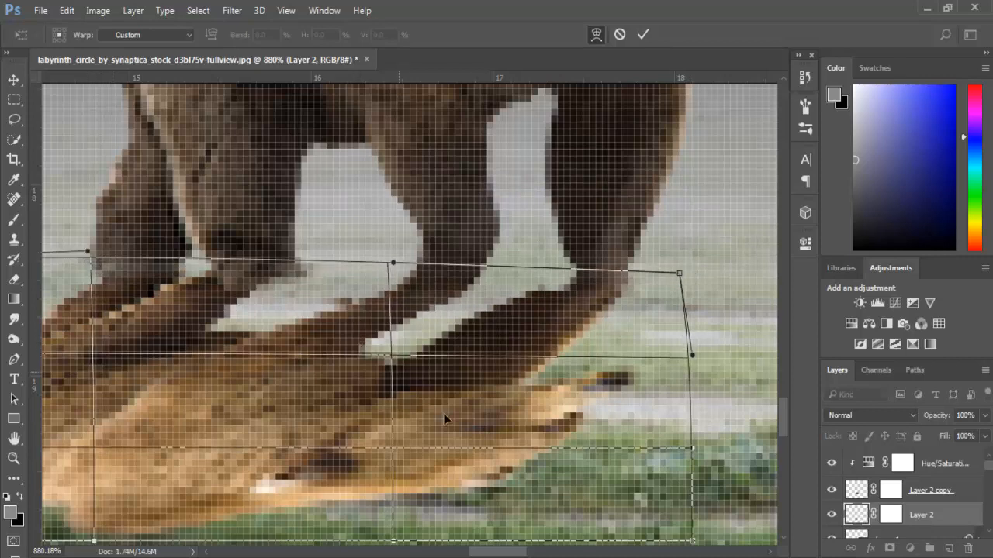
{"action": "key", "text": "Return"}
- Apply a Color Overlay layer style in black (000000) at 100% opacity to the flipped Layer 2 bear
{"action": "left_click", "coordinate": [870, 548]}
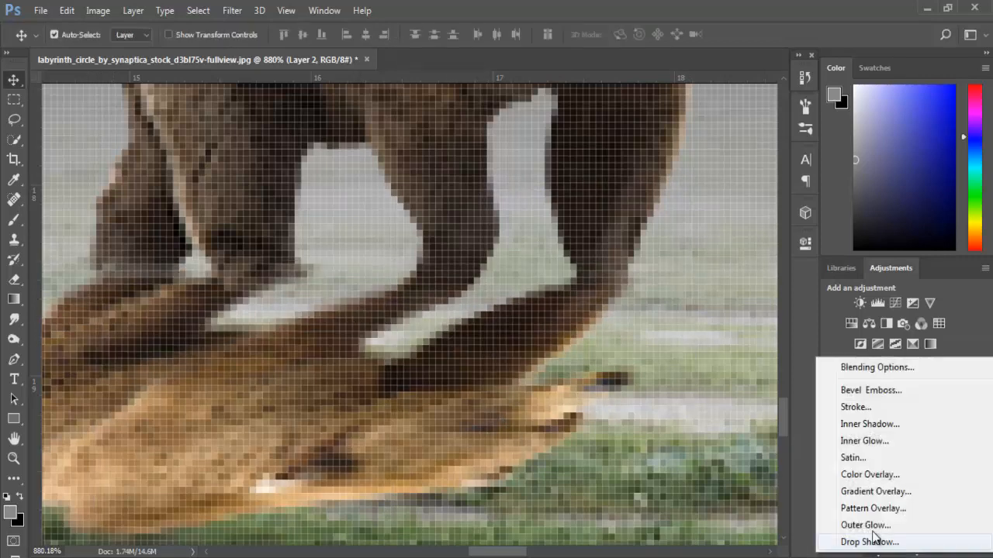
{"action": "left_click", "coordinate": [872, 476]}
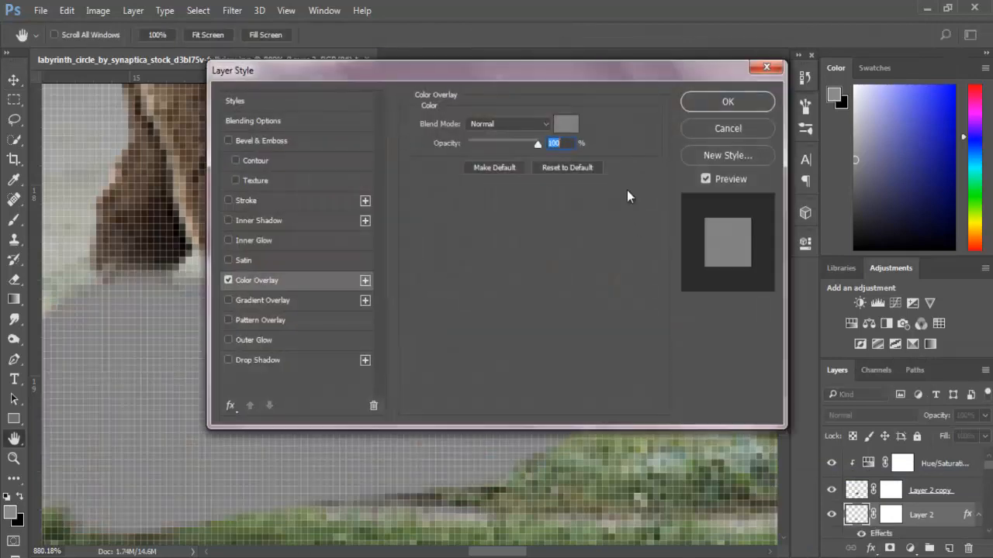
{"action": "left_click", "coordinate": [578, 121]}
{"action": "left_click_drag", "start_coordinate": [642, 225], "coordinate": [574, 252]}
{"action": "left_click", "coordinate": [880, 49]}
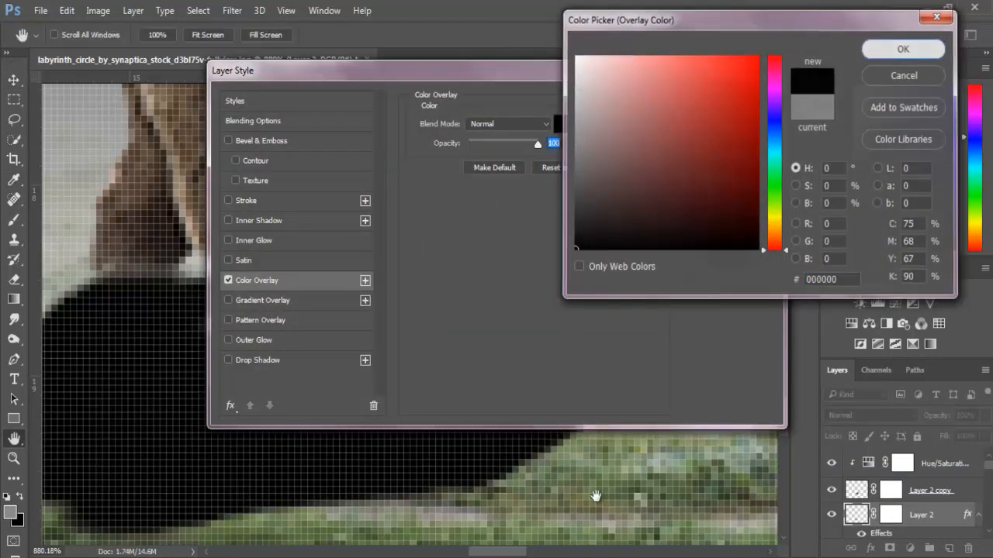
{"action": "left_click", "coordinate": [727, 101]}
- Lower the opacity of the black bear shadow on Layer 2 to 48%
{"action": "key", "text": "v"}
{"action": "key", "text": "ctrl+0"}
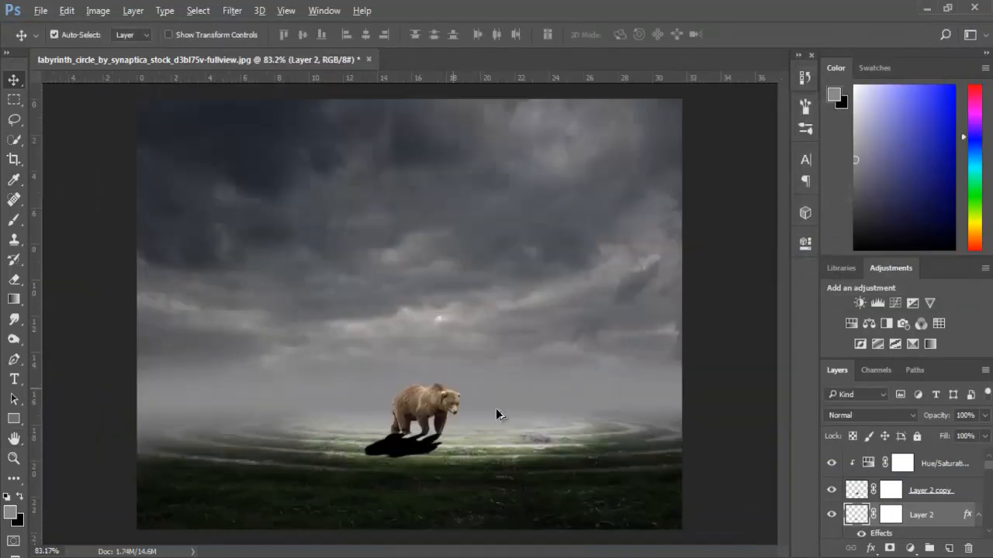
{"action": "scroll", "coordinate": [533, 374], "scroll_direction": "down", "scroll_amount": 20}
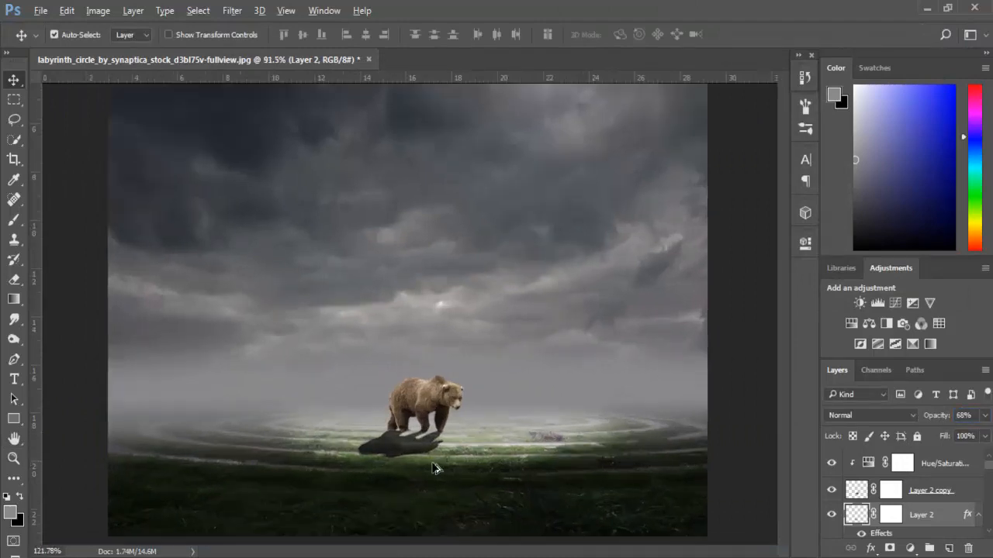
{"action": "left_click_drag", "start_coordinate": [439, 465], "coordinate": [772, 459]}
{"action": "scroll", "coordinate": [969, 415], "scroll_direction": "down", "scroll_amount": 20}
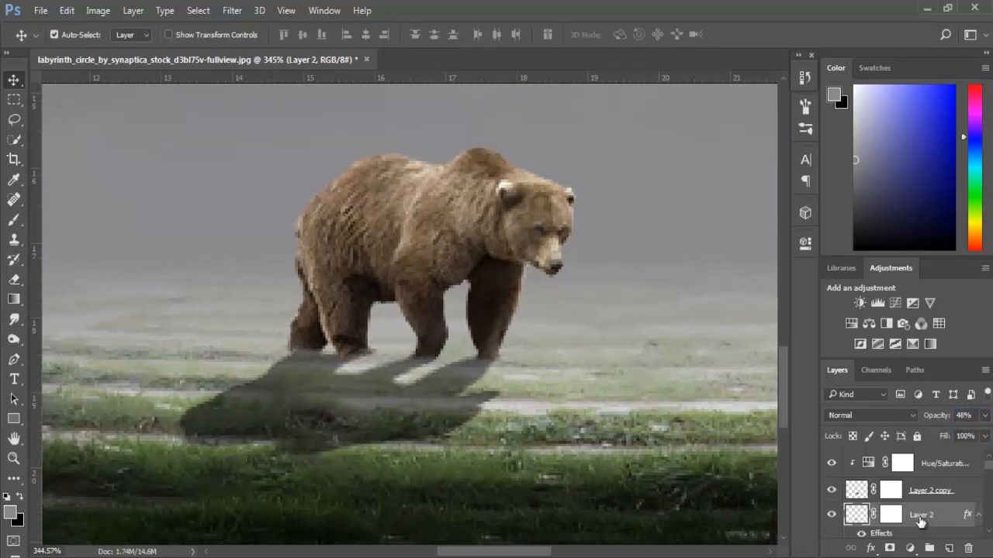
- Convert the shadow's Layer 2 to a smart object and apply a Gaussian Blur with a 2.6-pixel radius
{"action": "right_click", "coordinate": [921, 521]}
{"action": "left_click", "coordinate": [702, 224]}
{"action": "left_click", "coordinate": [232, 10]}
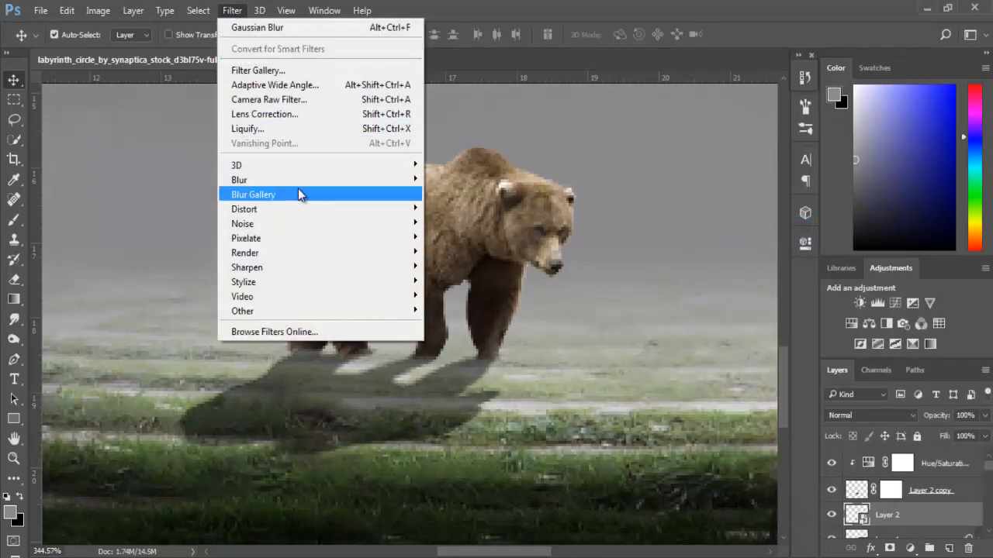
{"action": "mouse_move", "coordinate": [295, 189]}
{"action": "left_click", "coordinate": [457, 237]}
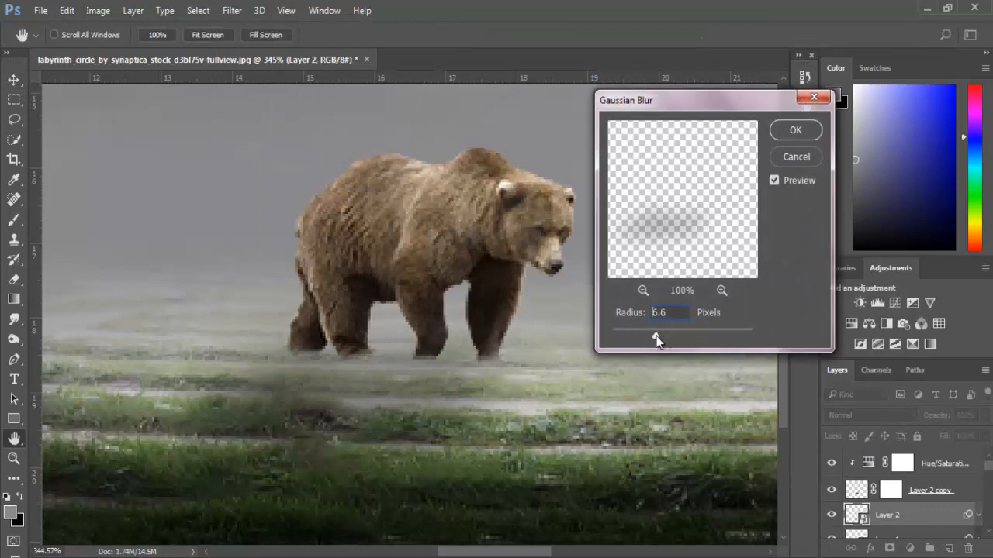
{"action": "left_click_drag", "start_coordinate": [656, 339], "coordinate": [631, 332]}
{"action": "key", "text": "Return"}
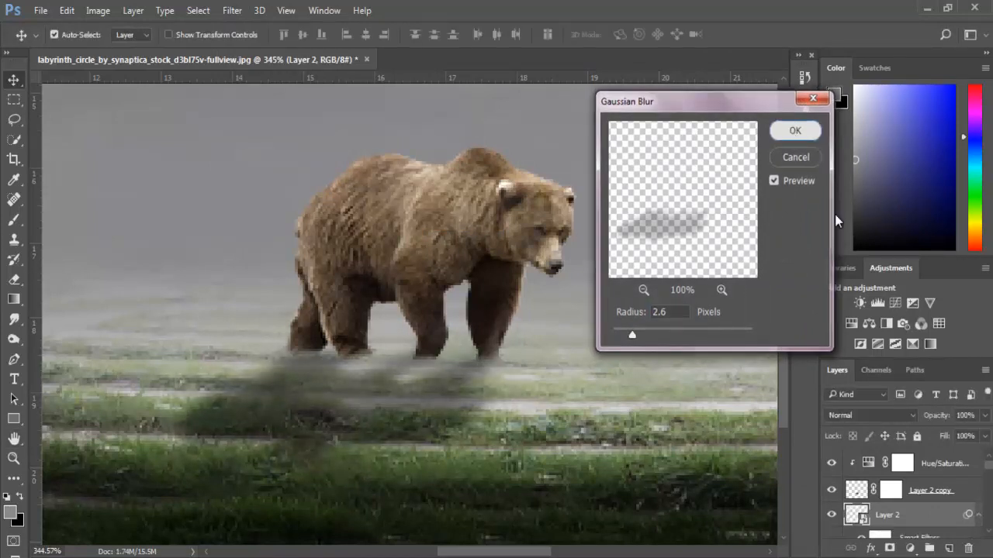
- Add a new empty layer above the bear's clipped Hue/Saturation adjustment
{"action": "key", "text": "ctrl+0"}
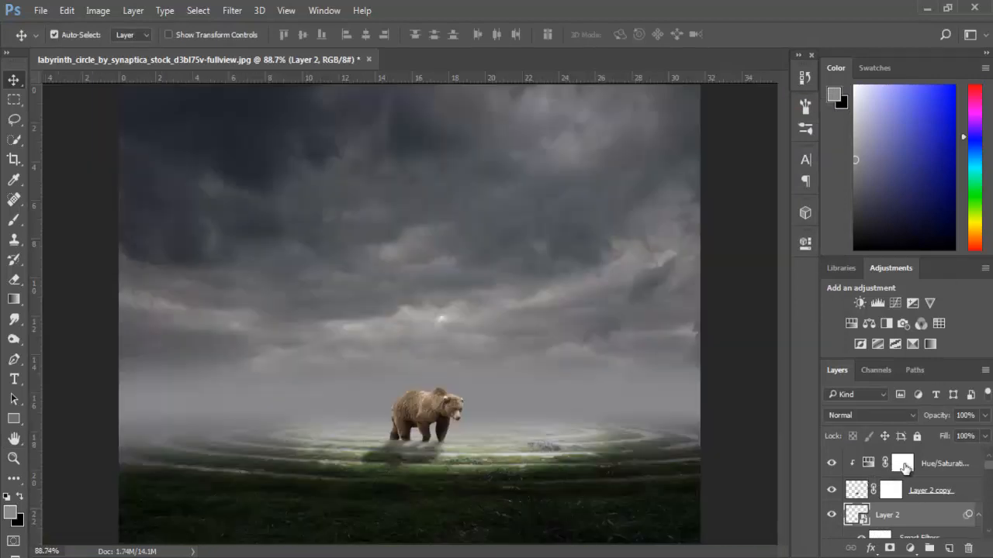
{"action": "left_click", "coordinate": [925, 464]}
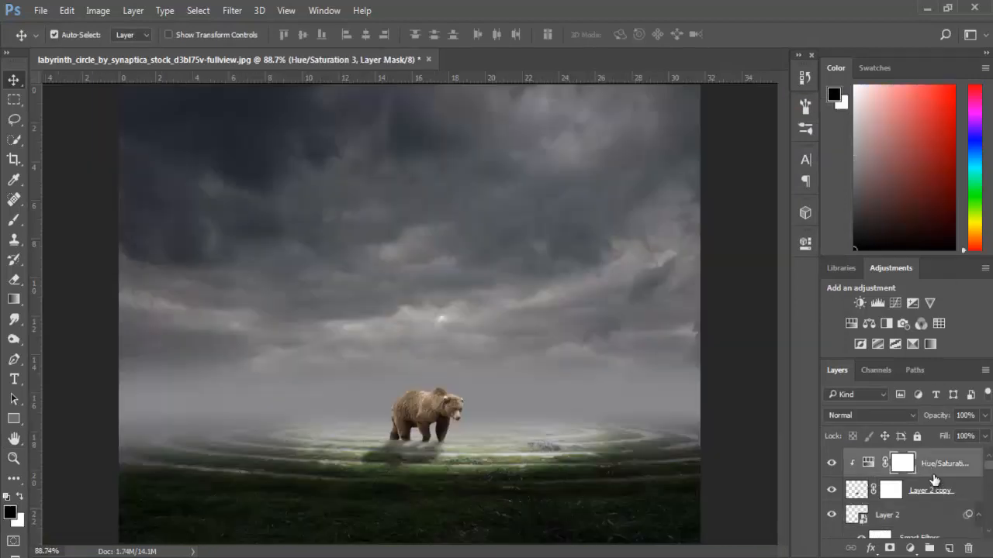
{"action": "left_click", "coordinate": [948, 549]}
- Set the Brush tool to a 155 px soft round tip with 0% hardness and tilt its angle diagonally
{"action": "left_click", "coordinate": [14, 220]}
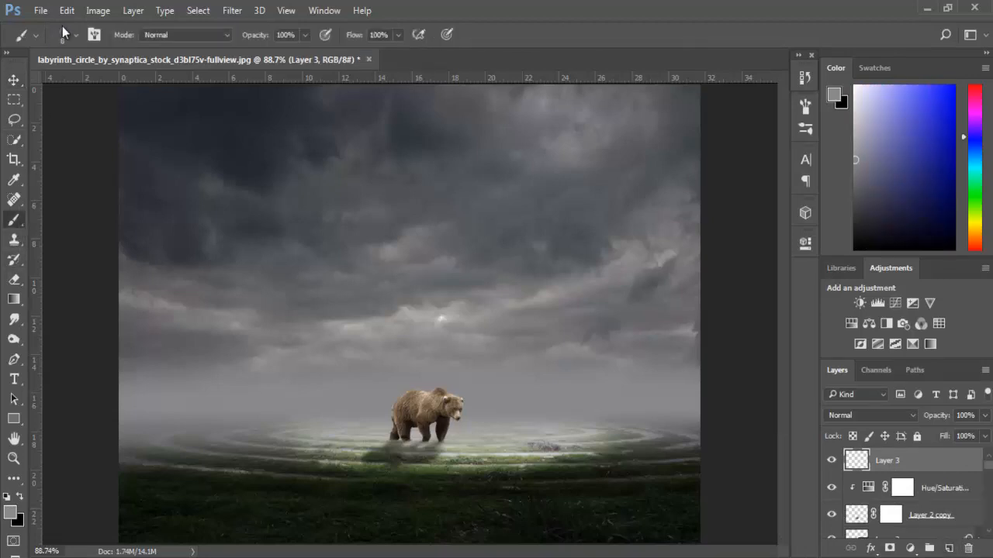
{"action": "left_click", "coordinate": [66, 34]}
{"action": "left_click", "coordinate": [97, 154]}
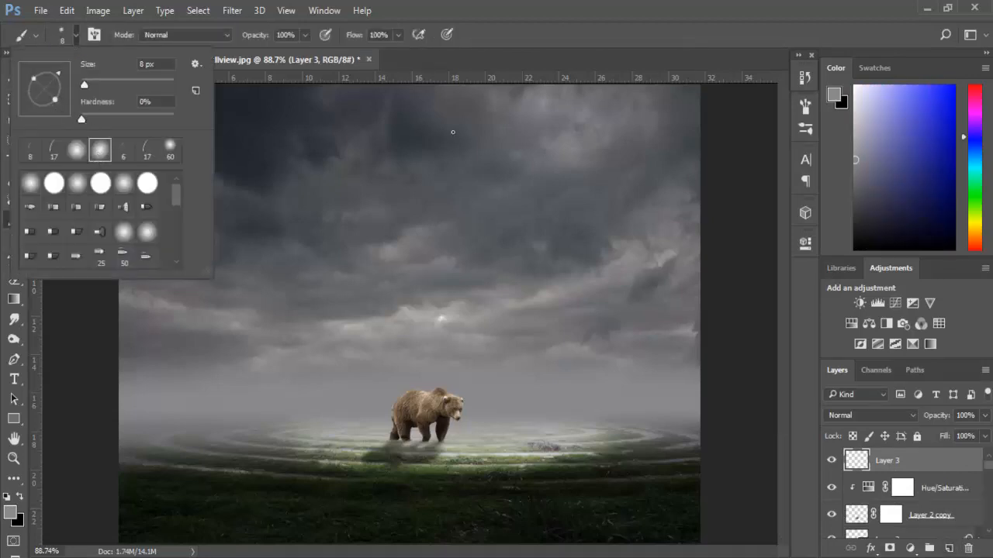
{"action": "left_click_drag", "start_coordinate": [134, 80], "coordinate": [140, 80]}
{"action": "left_click", "coordinate": [75, 155]}
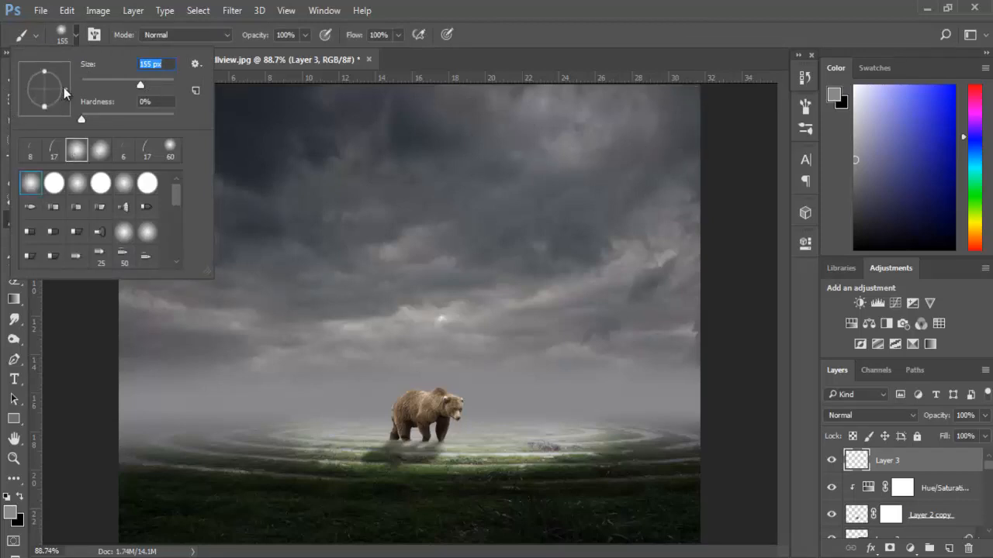
{"action": "left_click_drag", "start_coordinate": [65, 93], "coordinate": [62, 79]}
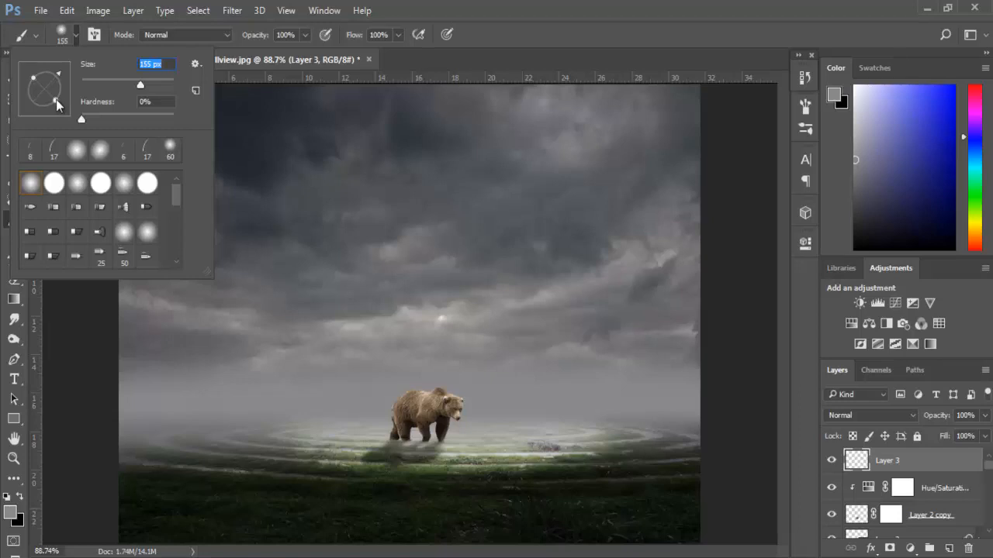
{"action": "key", "text": "Return"}
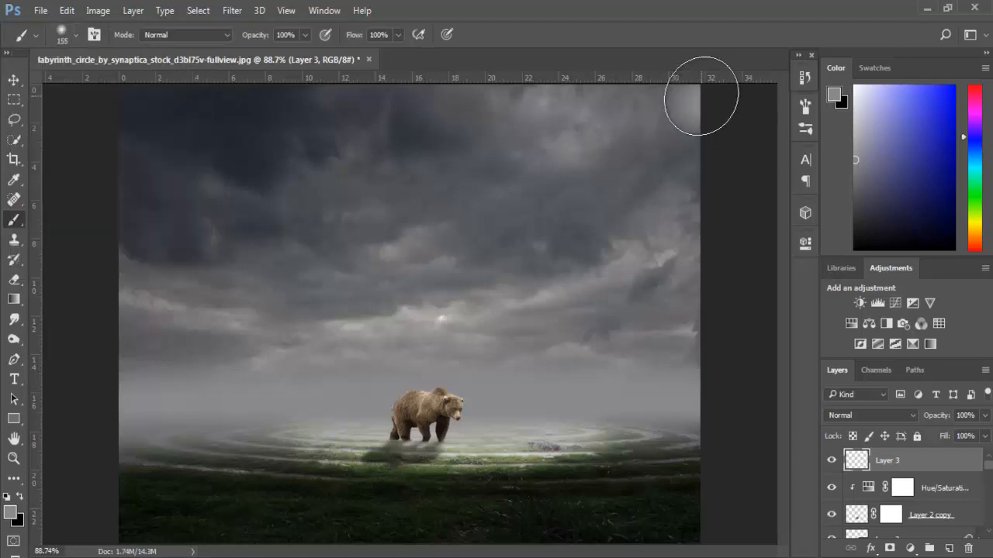
- Paint a broad white diagonal light beam from the sky's upper-right corner down to the bear and lower Layer 3's opacity to 59%
{"action": "left_click", "coordinate": [10, 497]}
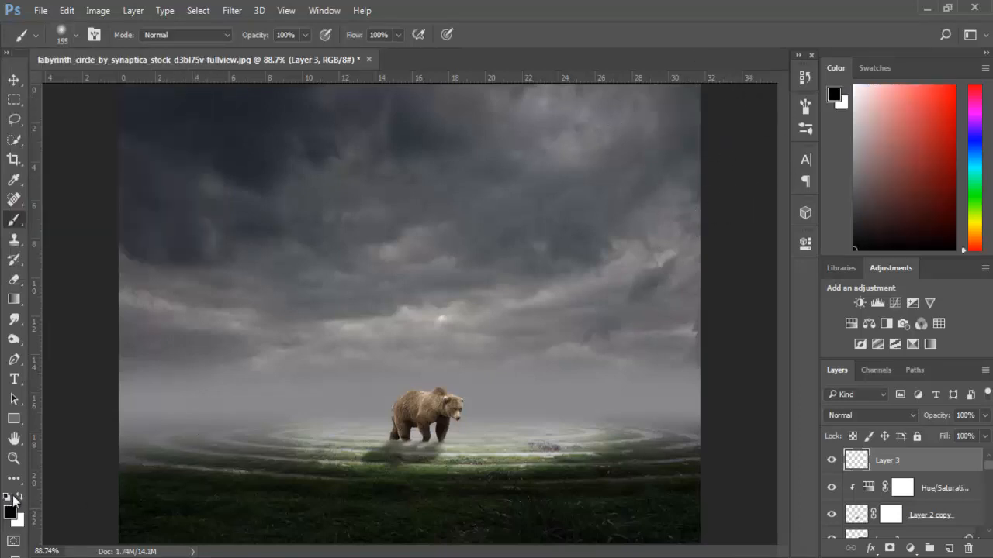
{"action": "mouse_move", "coordinate": [691, 104]}
{"action": "left_mouse_down"}
{"action": "mouse_move", "coordinate": [410, 407]}
{"action": "mouse_move", "coordinate": [399, 430]}
{"action": "left_mouse_up"}
{"action": "left_click_drag", "start_coordinate": [689, 104], "coordinate": [461, 356]}
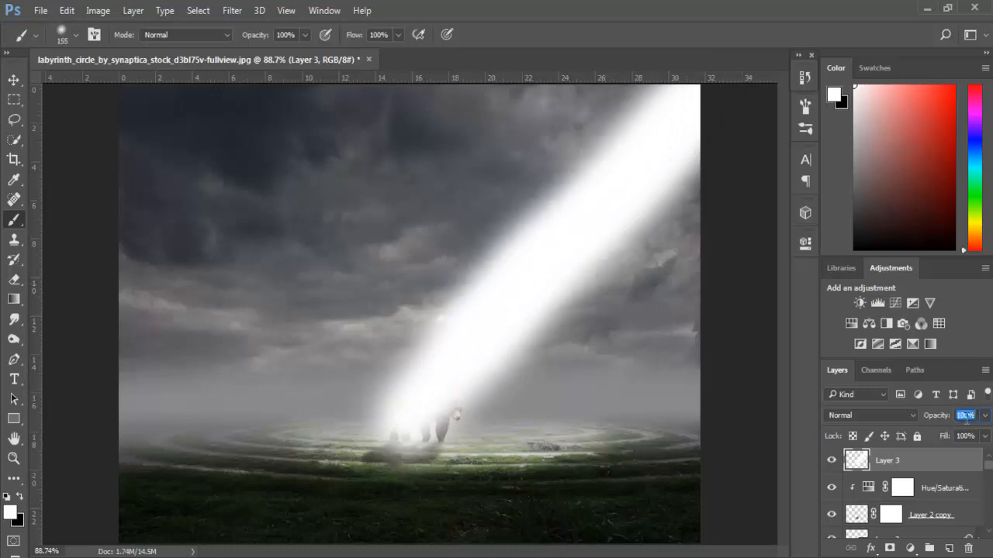
{"action": "scroll", "coordinate": [965, 418], "scroll_direction": "down", "scroll_amount": 20}
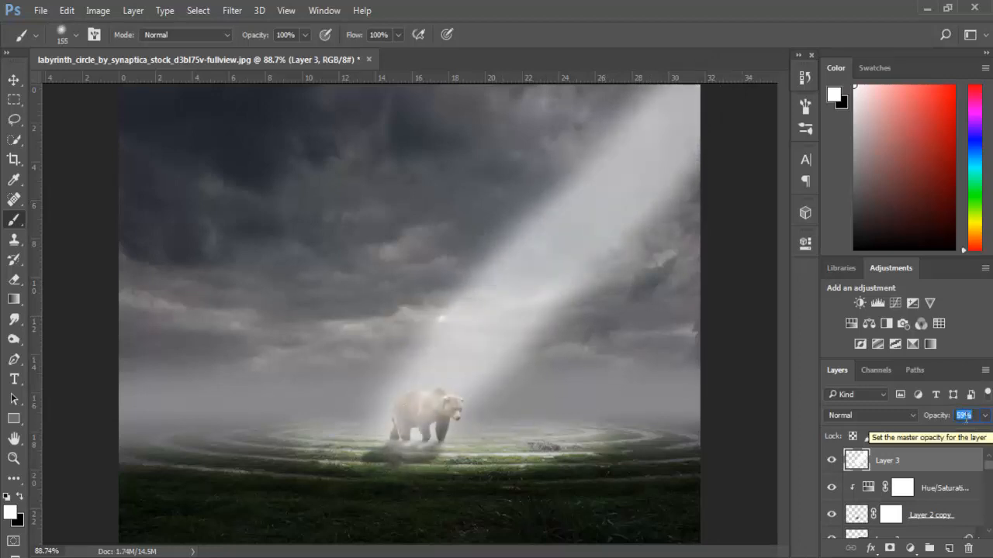
- Transform the light beam to about 137% width and 112% height, rotate it -6.55°, and shift it to fall over the bear
{"action": "key", "text": "ctrl+t"}
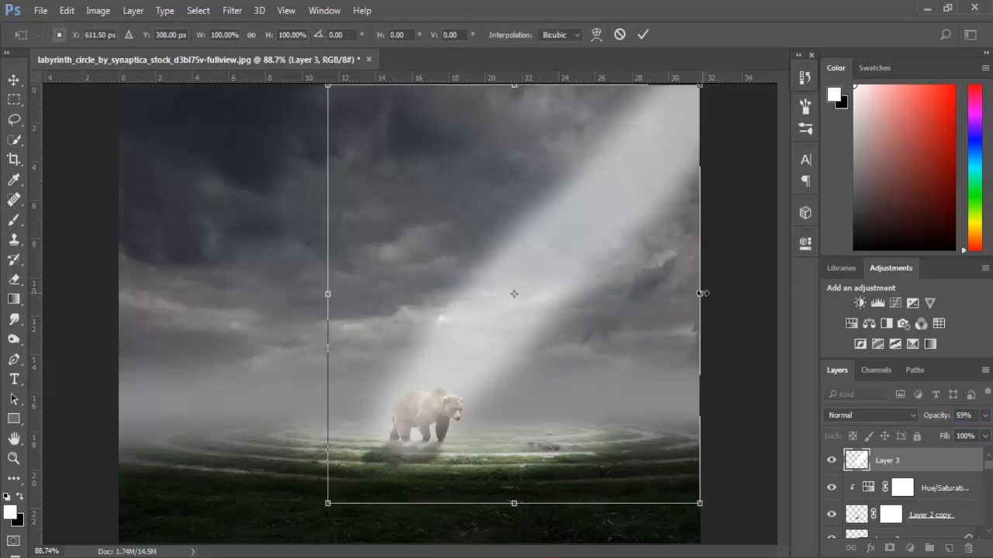
{"action": "left_click_drag", "start_coordinate": [702, 293], "coordinate": [720, 300]}
{"action": "key", "text": "ctrl+minus"}
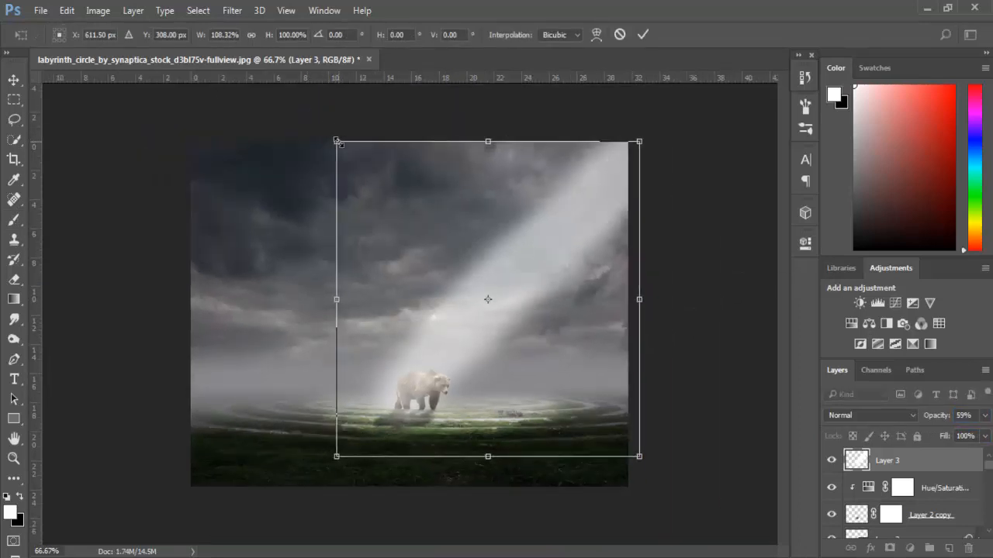
{"action": "left_click_drag", "start_coordinate": [336, 141], "coordinate": [302, 104]}
{"action": "left_click_drag", "start_coordinate": [641, 299], "coordinate": [663, 295]}
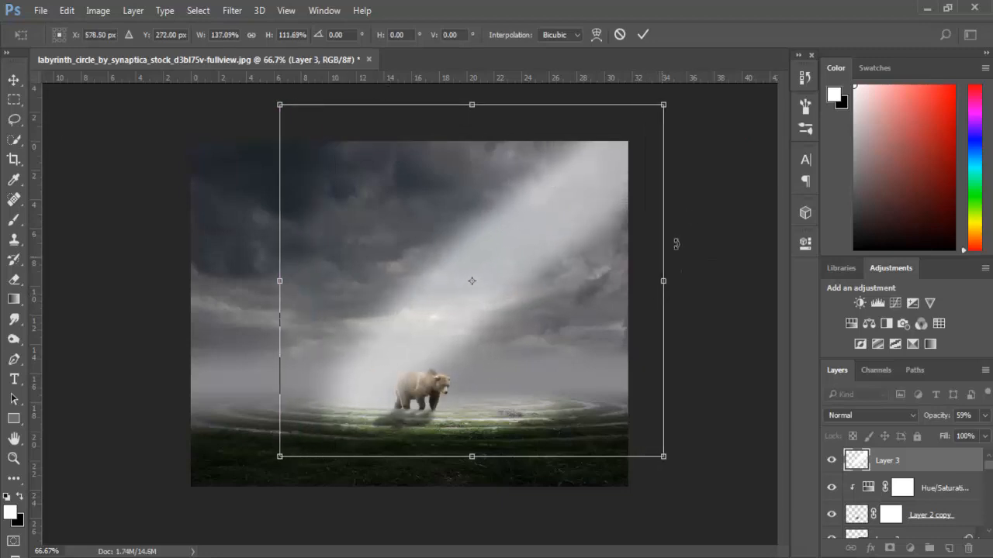
{"action": "left_click_drag", "start_coordinate": [676, 244], "coordinate": [680, 229]}
{"action": "left_click_drag", "start_coordinate": [584, 250], "coordinate": [611, 249]}
{"action": "scroll", "coordinate": [753, 250], "scroll_direction": "up", "scroll_amount": 4}
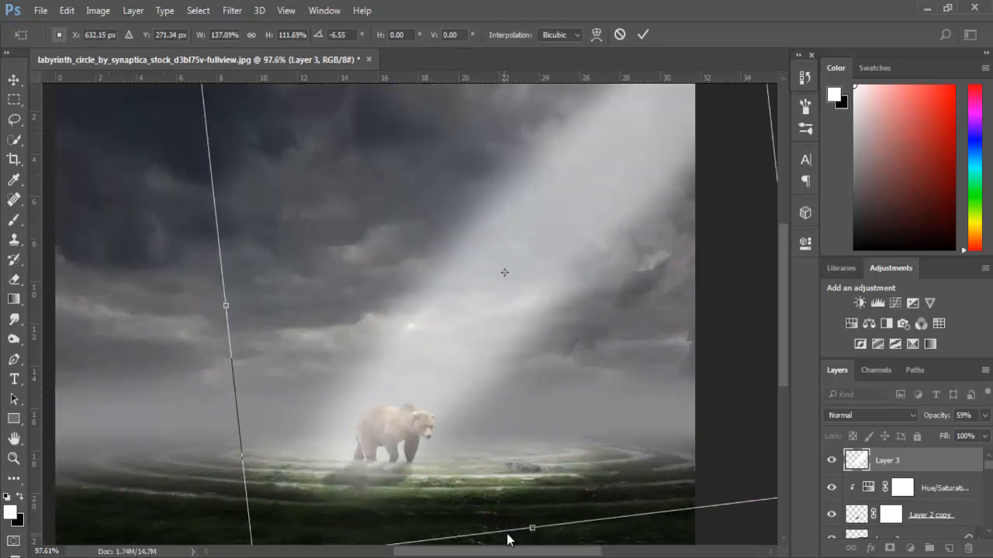
{"action": "key", "text": "alt+space"}
{"action": "key", "text": "Escape"}
{"action": "key", "text": "Return"}
{"action": "key", "text": "b"}
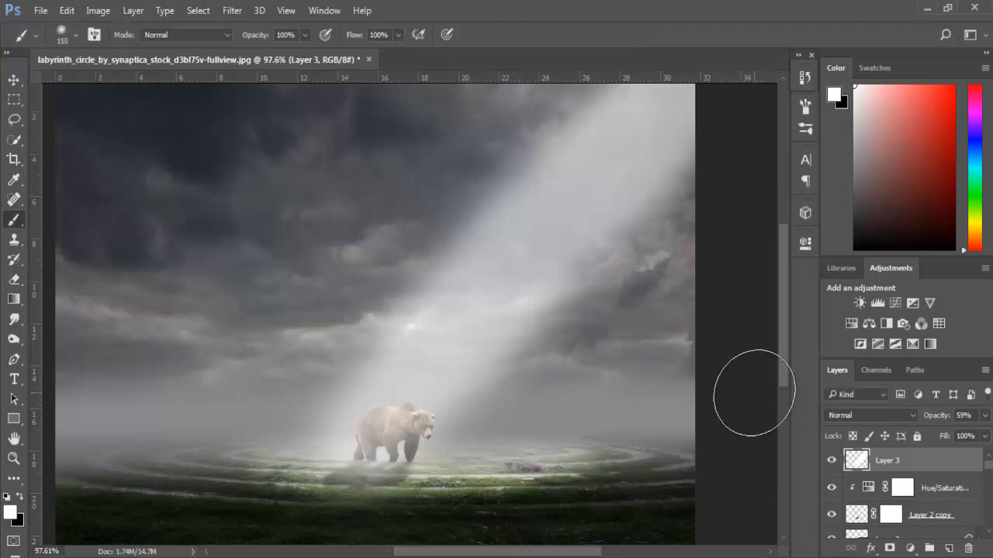
- Convert the light beam layer to a smart object and apply a Gaussian Blur with a 31.8-pixel radius
{"action": "right_click", "coordinate": [904, 453]}
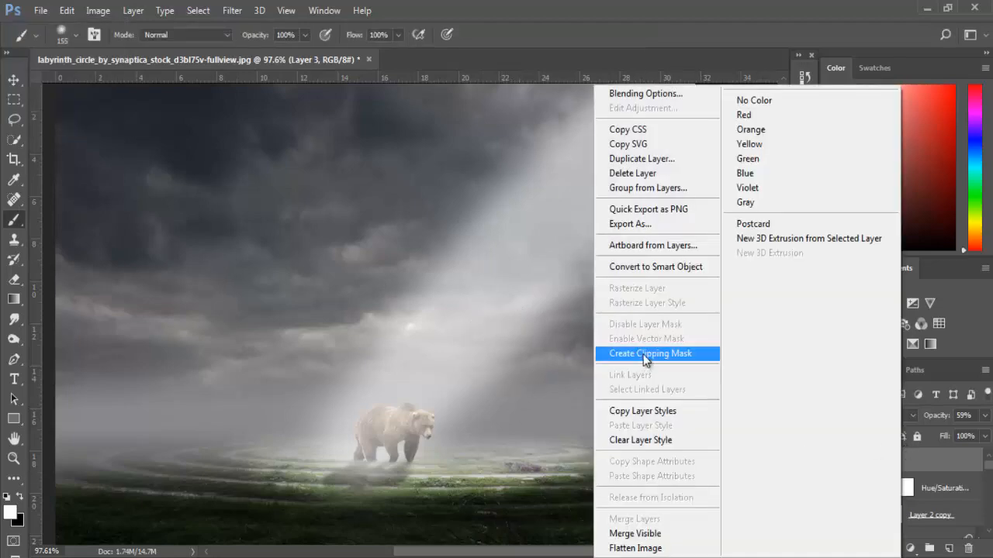
{"action": "left_click", "coordinate": [629, 267]}
{"action": "left_click", "coordinate": [232, 10]}
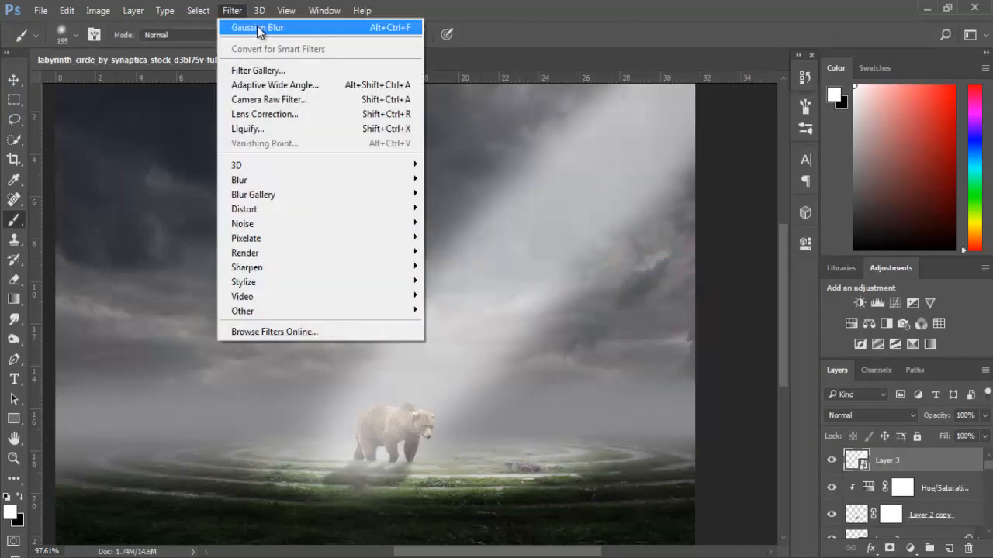
{"action": "left_click", "coordinate": [257, 26]}
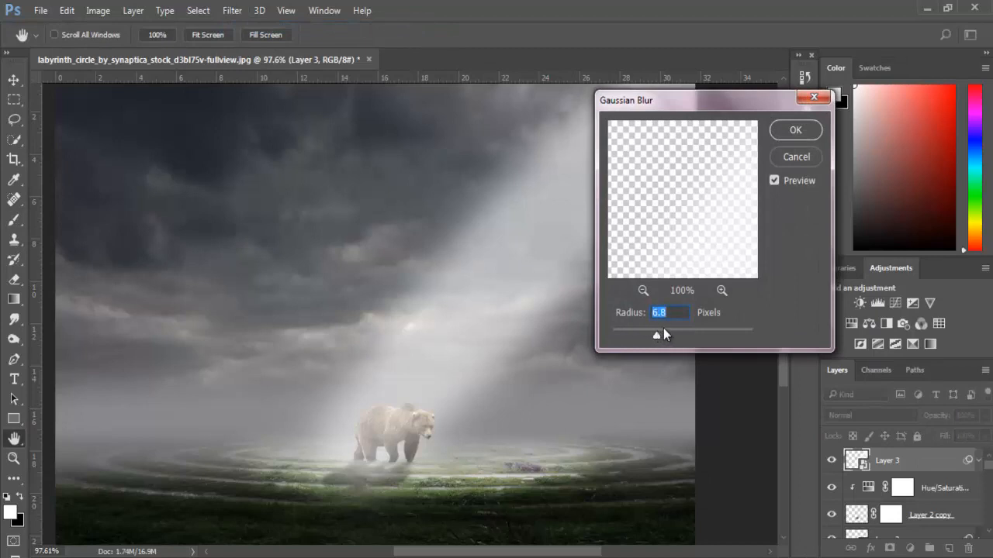
{"action": "left_click_drag", "start_coordinate": [666, 335], "coordinate": [684, 338]}
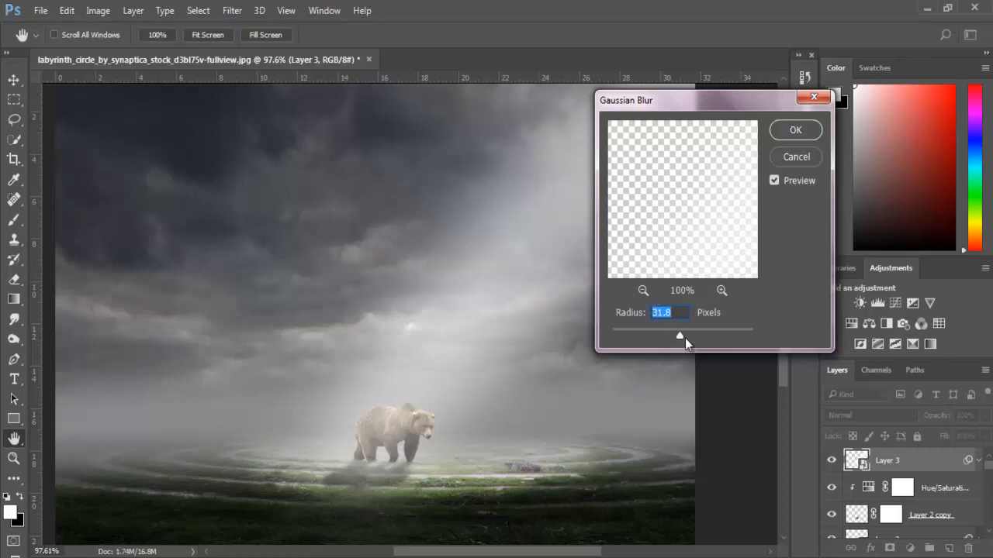
{"action": "left_click", "coordinate": [795, 130]}
{"action": "key", "text": "b"}
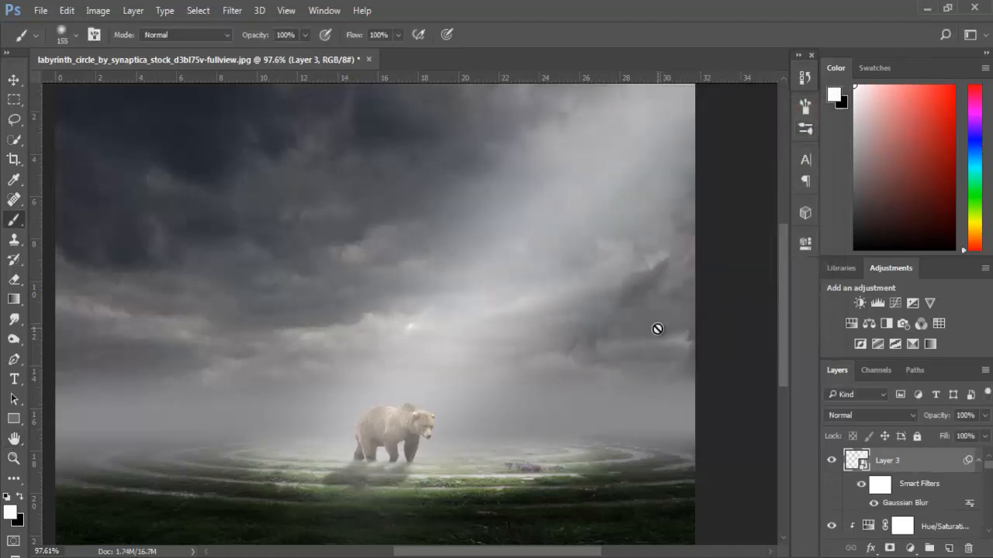
- Shrink the blurred light beam from its lower-left corner so it ends around the bear, and compare the image with and without it
{"action": "key", "text": "ctrl+t"}
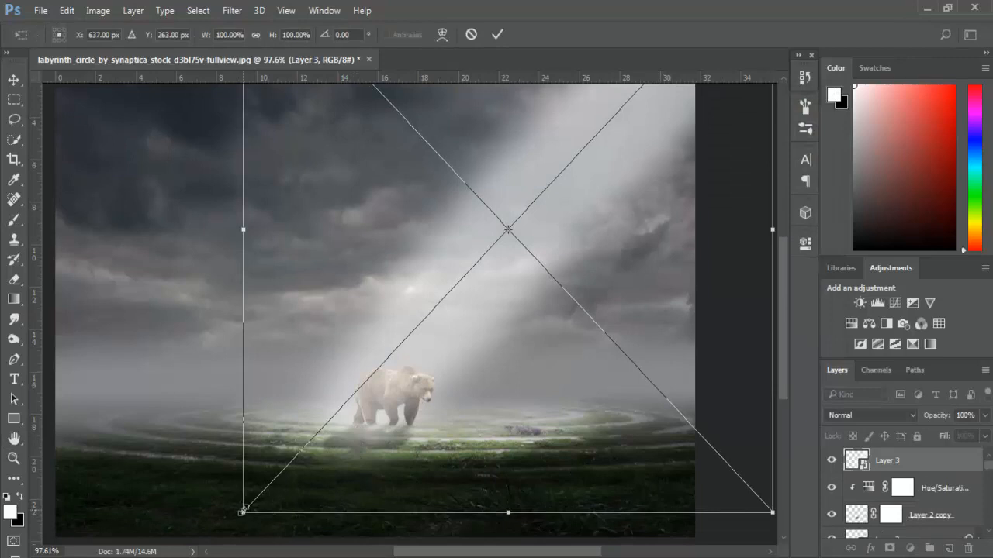
{"action": "mouse_move", "coordinate": [242, 511]}
{"action": "left_mouse_down"}
{"action": "mouse_move", "coordinate": [264, 438]}
{"action": "mouse_move", "coordinate": [294, 466]}
{"action": "mouse_move", "coordinate": [303, 456]}
{"action": "mouse_move", "coordinate": [287, 455]}
{"action": "mouse_move", "coordinate": [287, 465]}
{"action": "left_mouse_up"}
{"action": "key", "text": "Return"}
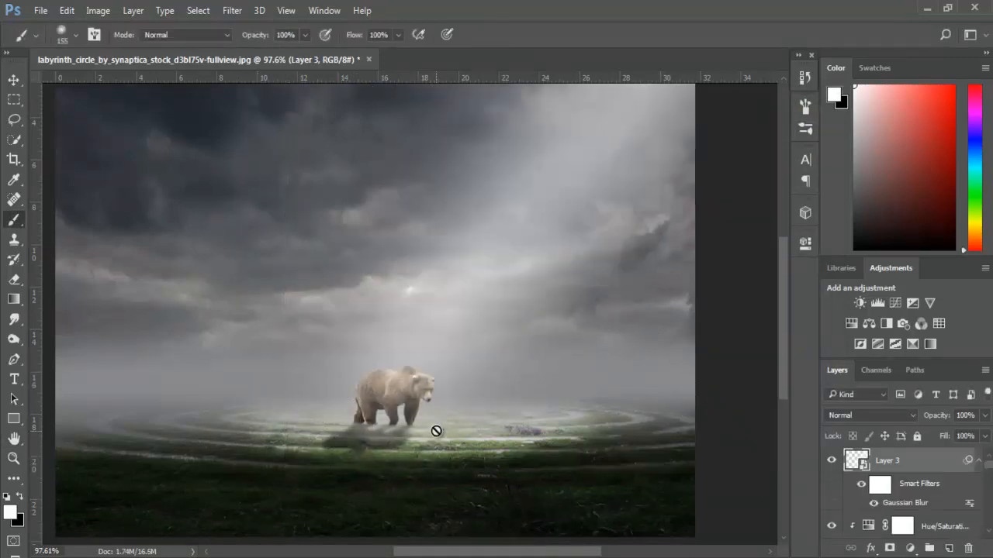
{"action": "left_click", "coordinate": [833, 464]}
{"action": "scroll", "coordinate": [650, 279], "scroll_direction": "down", "scroll_amount": 4}
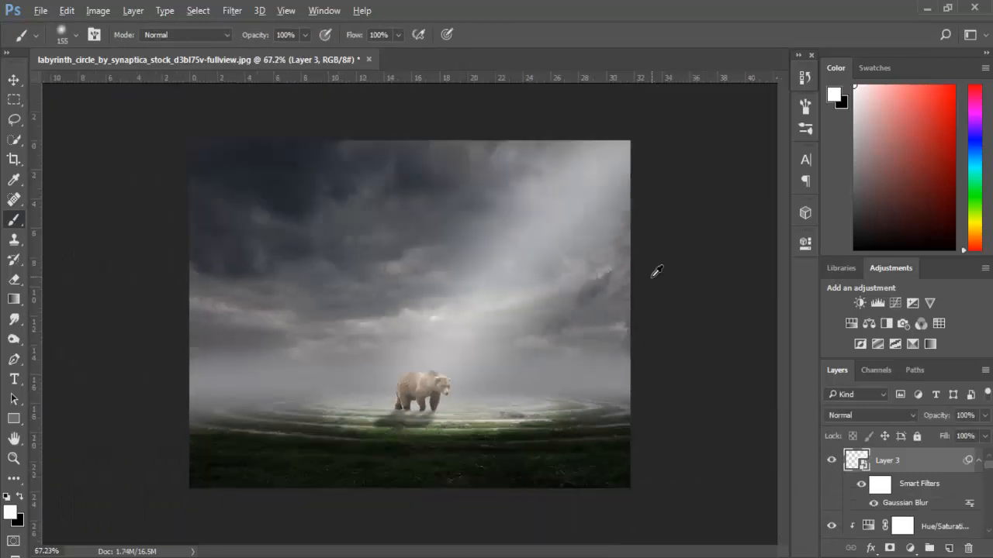
{"action": "scroll", "coordinate": [679, 280], "scroll_direction": "up", "scroll_amount": 1}
{"action": "scroll", "coordinate": [526, 316], "scroll_direction": "up", "scroll_amount": 3}
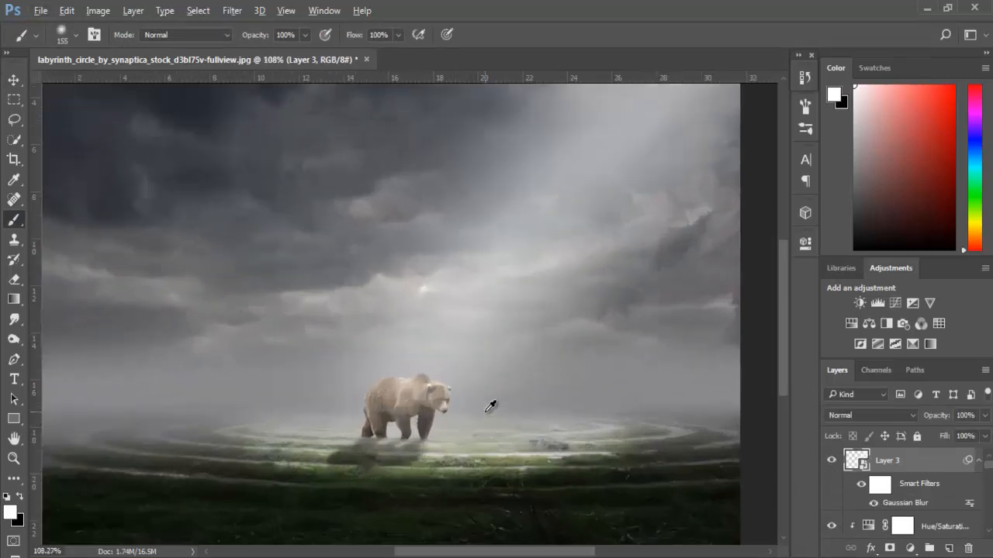
- Add a Curves adjustment clipped to the bear above its Hue/Saturation adjustment and pull the midtones down to darken it
{"action": "left_click", "coordinate": [933, 528]}
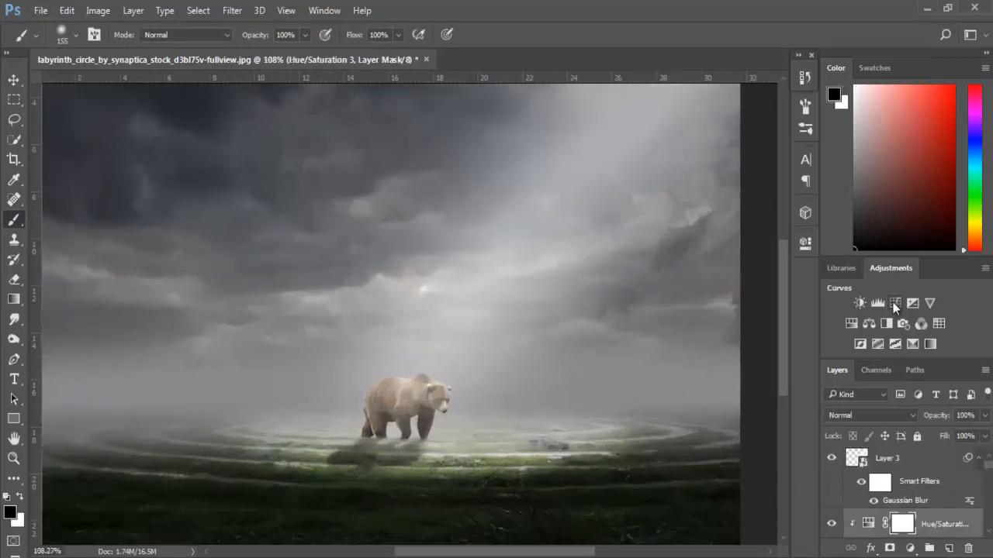
{"action": "left_click", "coordinate": [896, 303]}
{"action": "mouse_move", "coordinate": [688, 404]}
{"action": "left_mouse_down"}
{"action": "mouse_move", "coordinate": [683, 389]}
{"action": "mouse_move", "coordinate": [700, 411]}
{"action": "left_mouse_up"}
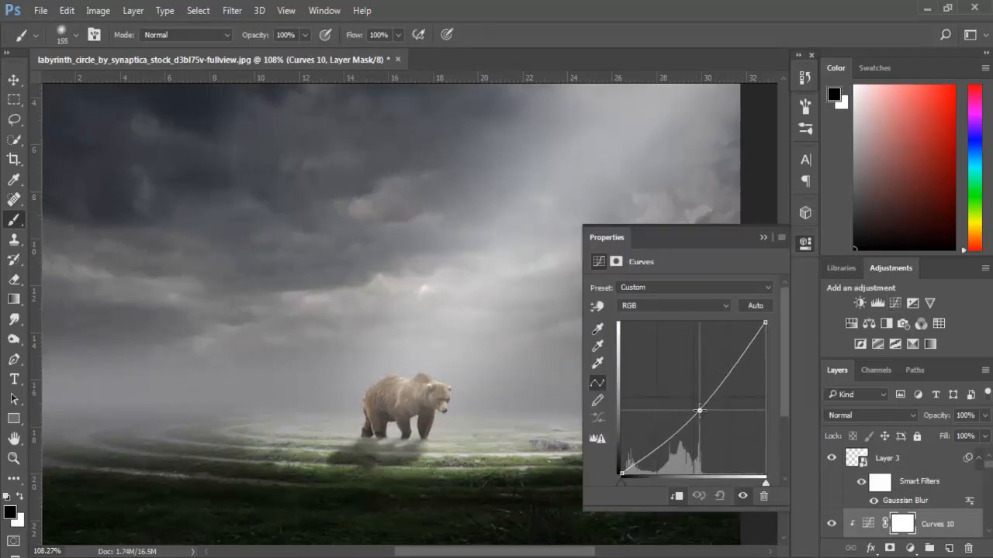
{"action": "left_click", "coordinate": [763, 239]}
- Invert the Curves mask and paint the darkening onto the bear's side and shoulder with a 35 px white brush
{"action": "scroll", "coordinate": [341, 419], "scroll_direction": "up", "scroll_amount": 8}
{"action": "left_click", "coordinate": [432, 415]}
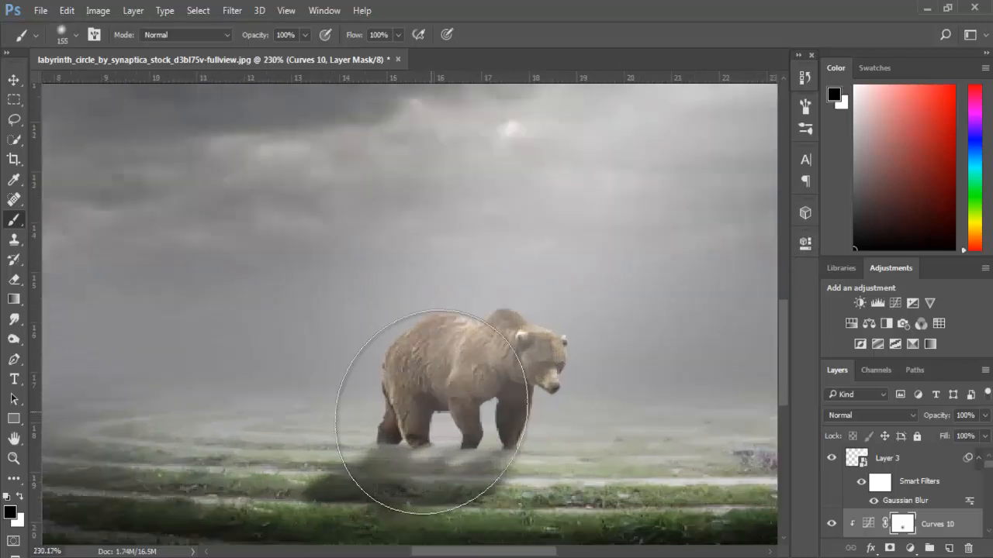
{"action": "key", "text": "ctrl+i"}
{"action": "scroll", "coordinate": [199, 504], "scroll_direction": "up", "scroll_amount": 2}
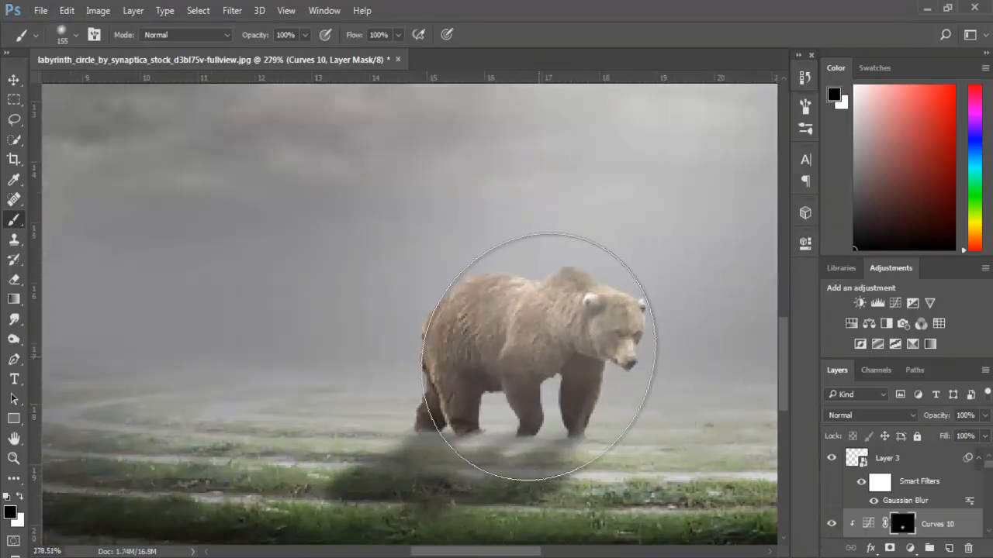
{"action": "key", "text": "bracketleft"}
{"action": "key", "text": "bracketleft"}
{"action": "key", "text": "bracketleft"}
{"action": "key", "text": "bracketleft"}
{"action": "key", "text": "bracketleft"}
{"action": "key", "text": "bracketleft"}
{"action": "key", "text": "bracketleft"}
{"action": "key", "text": "bracketleft"}
{"action": "key", "text": "bracketleft"}
{"action": "key", "text": "bracketleft"}
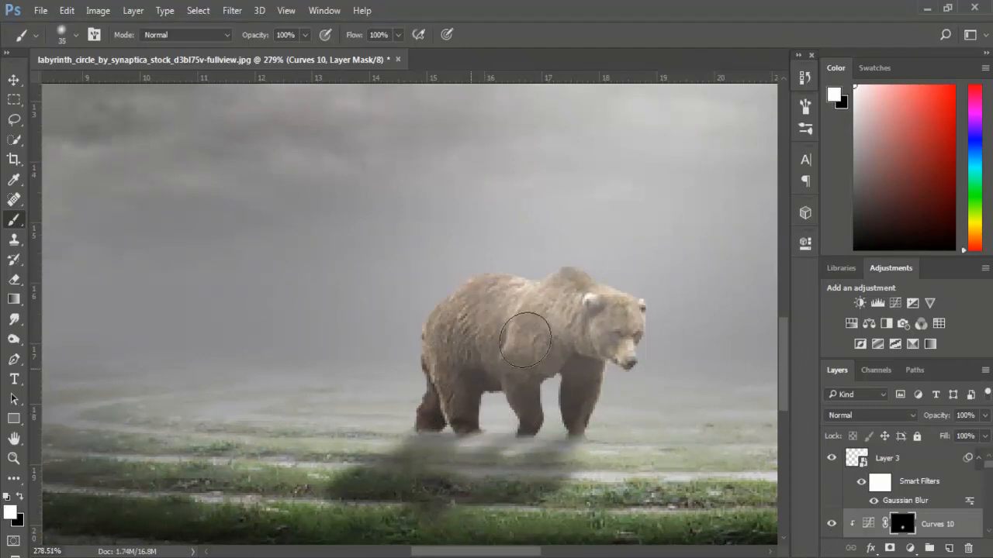
{"action": "left_click_drag", "start_coordinate": [525, 339], "coordinate": [562, 362]}
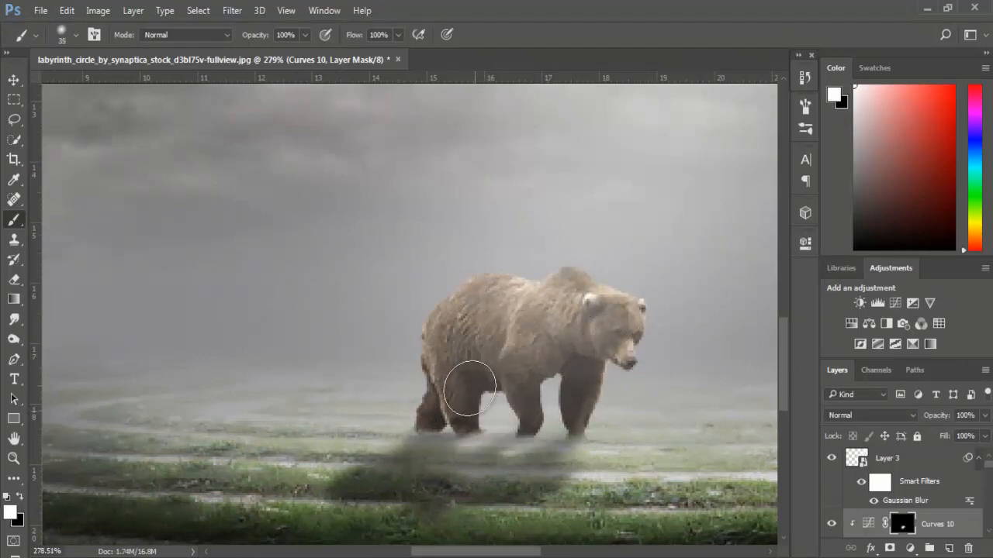
- Add a second Curves adjustment clipped to the bear and lower its midtones slightly
{"action": "left_click", "coordinate": [895, 303]}
{"action": "left_click", "coordinate": [676, 496]}
{"action": "left_click_drag", "start_coordinate": [692, 398], "coordinate": [695, 406]}
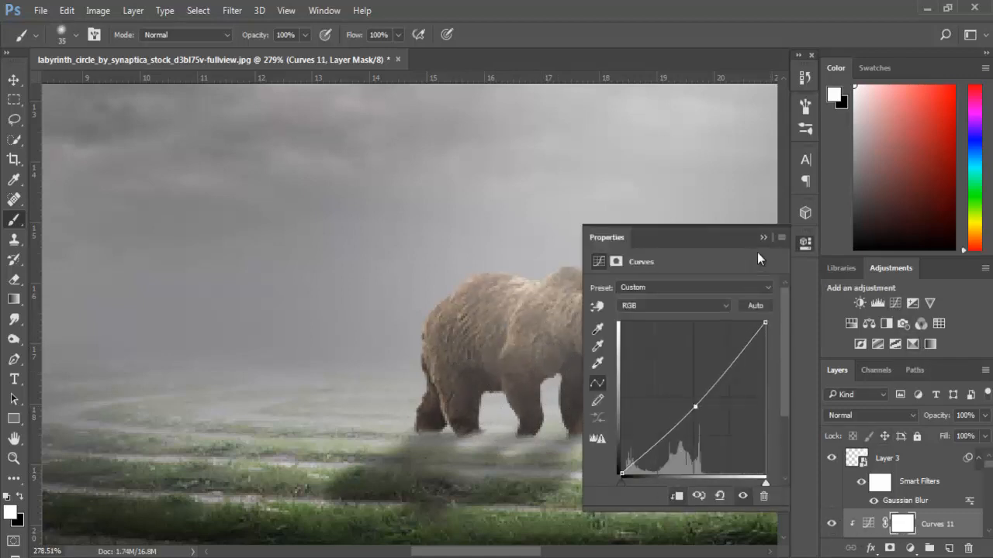
{"action": "left_click", "coordinate": [764, 238]}
- Invert the second Curves mask to black and paint white over the bear's shoulder, front legs and belly to deepen their shading
{"action": "key", "text": "ctrl+i"}
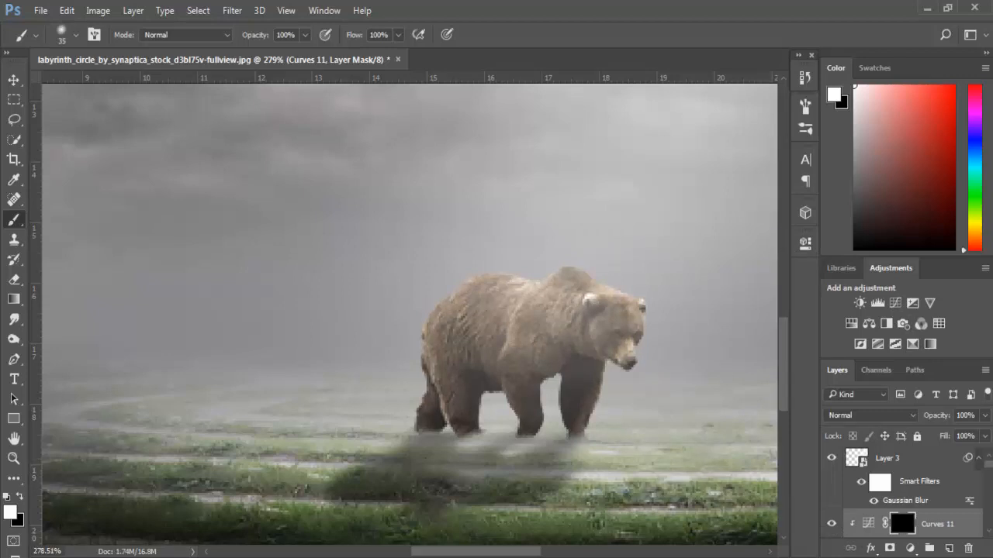
{"action": "left_click_drag", "start_coordinate": [547, 300], "coordinate": [526, 420]}
{"action": "mouse_move", "coordinate": [581, 443]}
{"action": "left_mouse_down"}
{"action": "mouse_move", "coordinate": [491, 438]}
{"action": "mouse_move", "coordinate": [450, 414]}
{"action": "mouse_move", "coordinate": [532, 353]}
{"action": "mouse_move", "coordinate": [520, 341]}
{"action": "mouse_move", "coordinate": [560, 349]}
{"action": "mouse_move", "coordinate": [597, 335]}
{"action": "mouse_move", "coordinate": [599, 385]}
{"action": "mouse_move", "coordinate": [527, 332]}
{"action": "mouse_move", "coordinate": [503, 333]}
{"action": "left_mouse_up"}
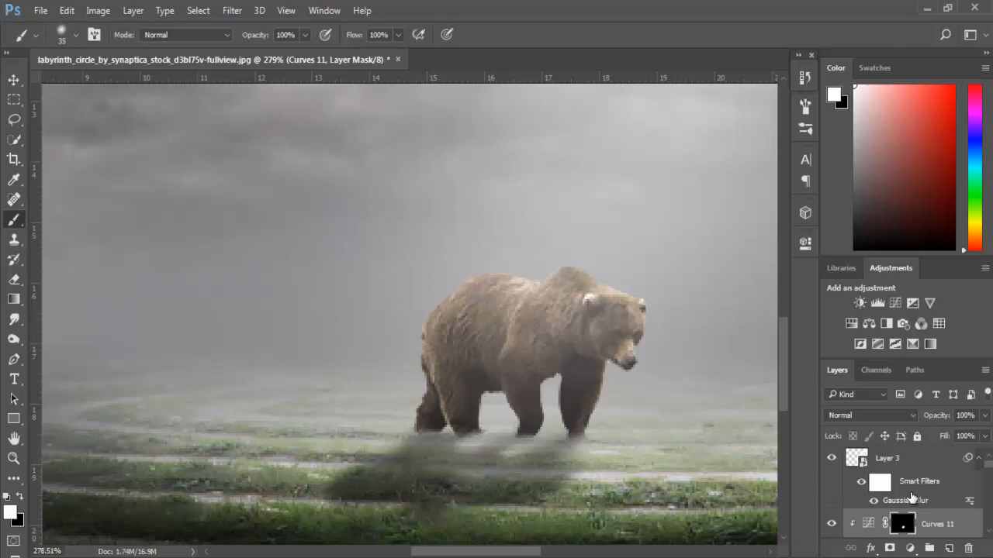
- Add a third clipped Curves adjustment with slightly lowered midtones and invert its mask to hide the darkening
{"action": "left_click", "coordinate": [895, 302]}
{"action": "left_click", "coordinate": [677, 497]}
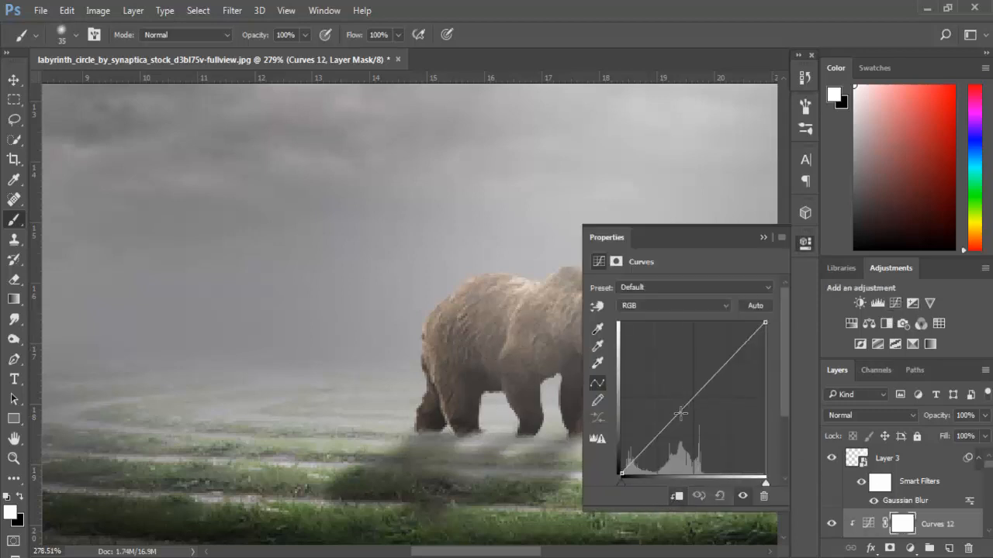
{"action": "left_click_drag", "start_coordinate": [680, 413], "coordinate": [684, 417]}
{"action": "left_click", "coordinate": [763, 238]}
{"action": "key", "text": "ctrl+i"}
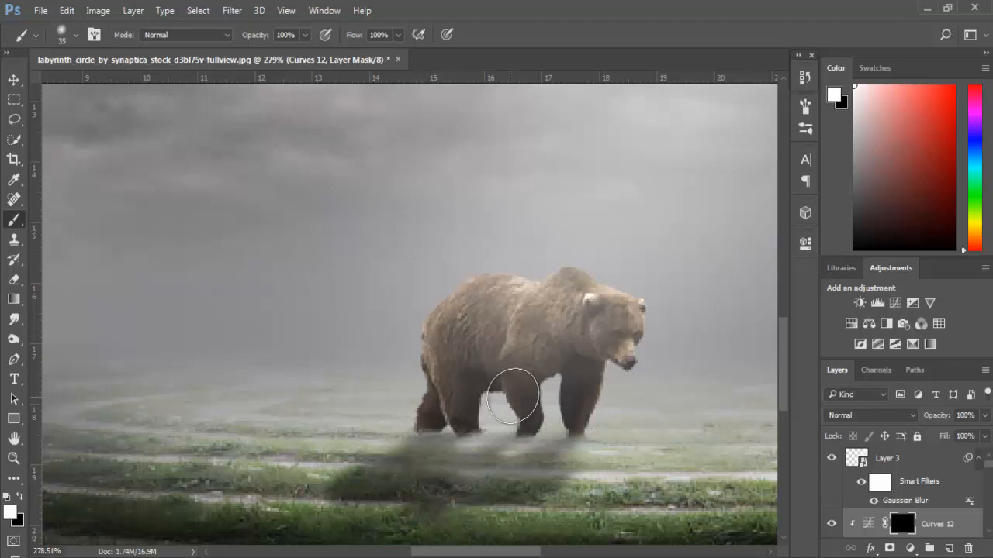
- Add a clipped Curves adjustment that raises the midtones to brighten the bear, and invert its mask to black
{"action": "left_click", "coordinate": [895, 303]}
{"action": "left_click", "coordinate": [677, 497]}
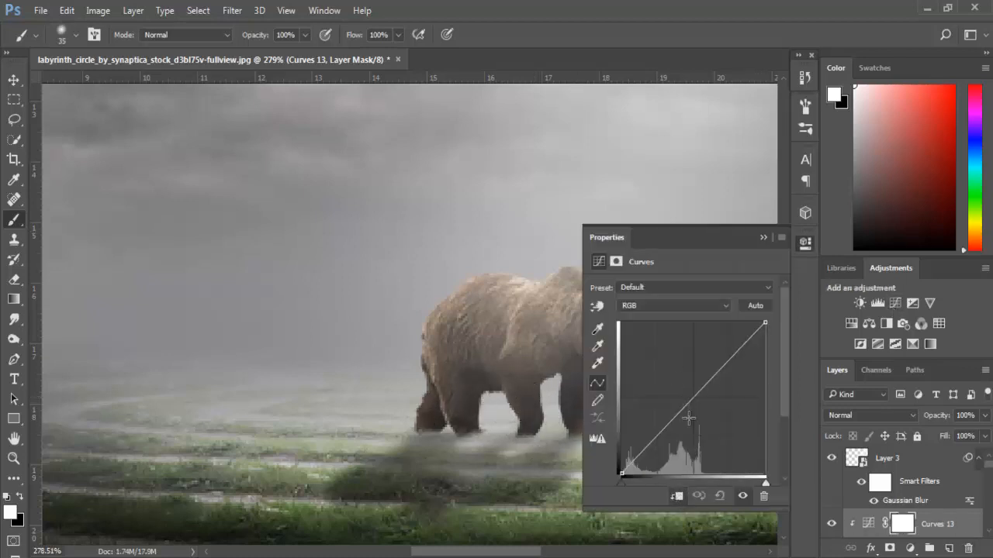
{"action": "left_click_drag", "start_coordinate": [687, 405], "coordinate": [673, 384]}
{"action": "left_click", "coordinate": [763, 237]}
{"action": "key", "text": "ctrl+i"}
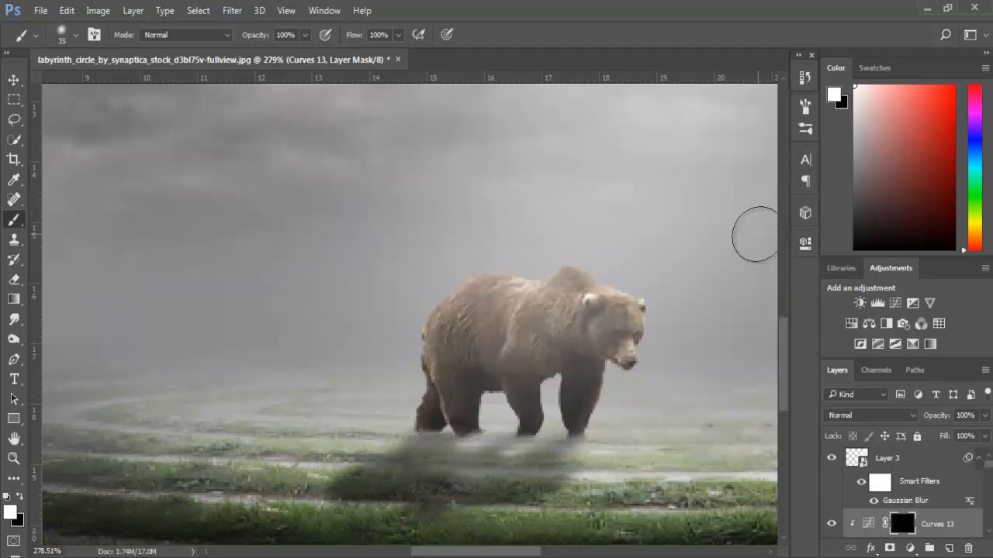
- Paint white on the brightening Curves mask to add highlights along the bear's head and back, and check the result
{"action": "scroll", "coordinate": [743, 250], "scroll_direction": "up", "scroll_amount": 2}
{"action": "mouse_move", "coordinate": [617, 305]}
{"action": "left_mouse_down"}
{"action": "mouse_move", "coordinate": [558, 262]}
{"action": "mouse_move", "coordinate": [484, 255]}
{"action": "mouse_move", "coordinate": [316, 275]}
{"action": "mouse_move", "coordinate": [277, 310]}
{"action": "mouse_move", "coordinate": [466, 273]}
{"action": "mouse_move", "coordinate": [468, 245]}
{"action": "left_mouse_up"}
{"action": "scroll", "coordinate": [658, 224], "scroll_direction": "down", "scroll_amount": 5}
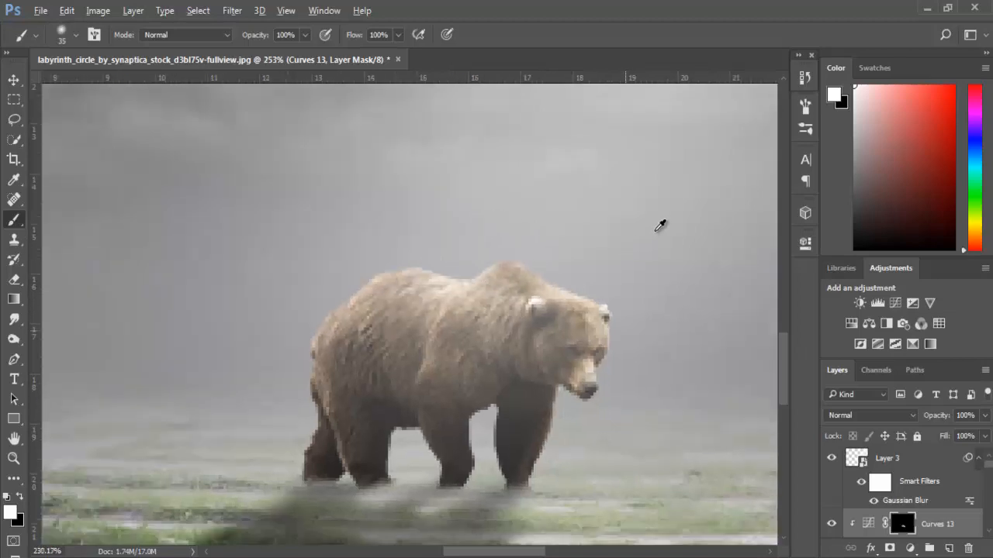
{"action": "scroll", "coordinate": [450, 348], "scroll_direction": "up", "scroll_amount": 4}
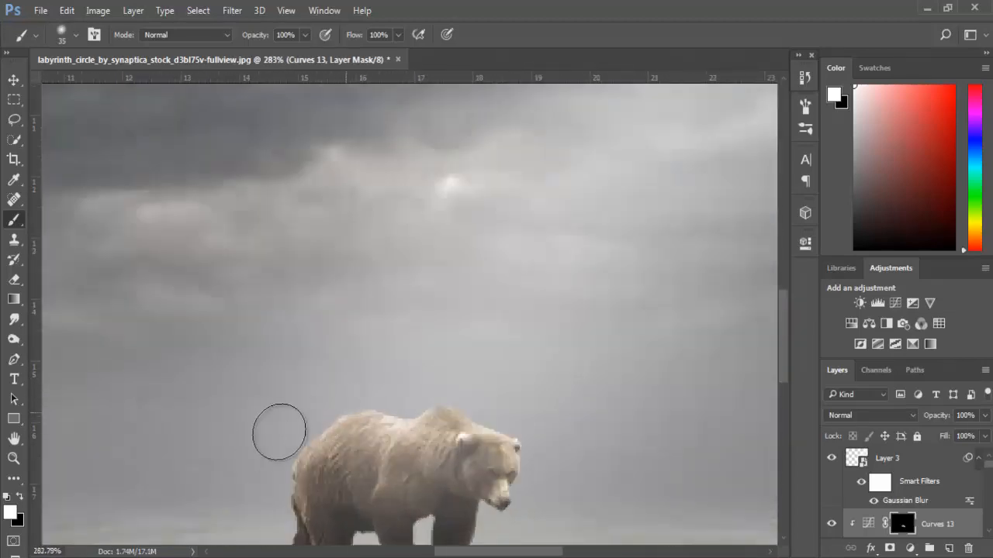
{"action": "scroll", "coordinate": [588, 467], "scroll_direction": "up", "scroll_amount": 1}
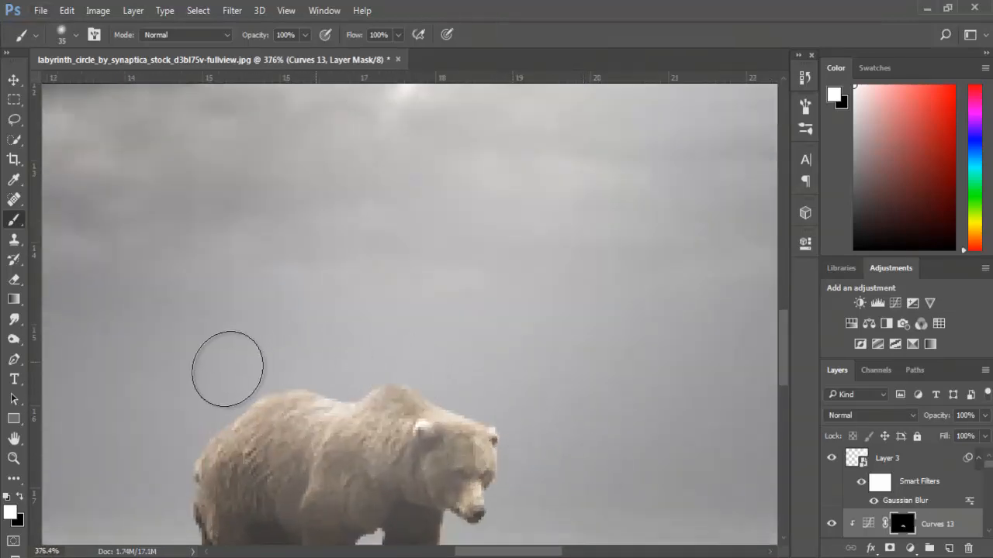
{"action": "scroll", "coordinate": [344, 377], "scroll_direction": "down", "scroll_amount": 5}
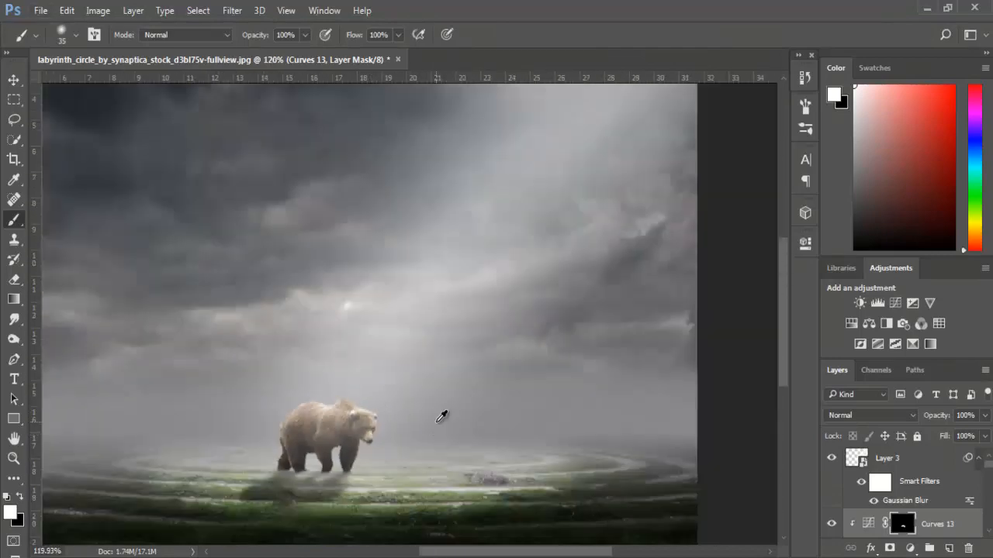
{"action": "scroll", "coordinate": [442, 418], "scroll_direction": "down", "scroll_amount": 2}
{"action": "scroll", "coordinate": [454, 406], "scroll_direction": "up", "scroll_amount": 5}
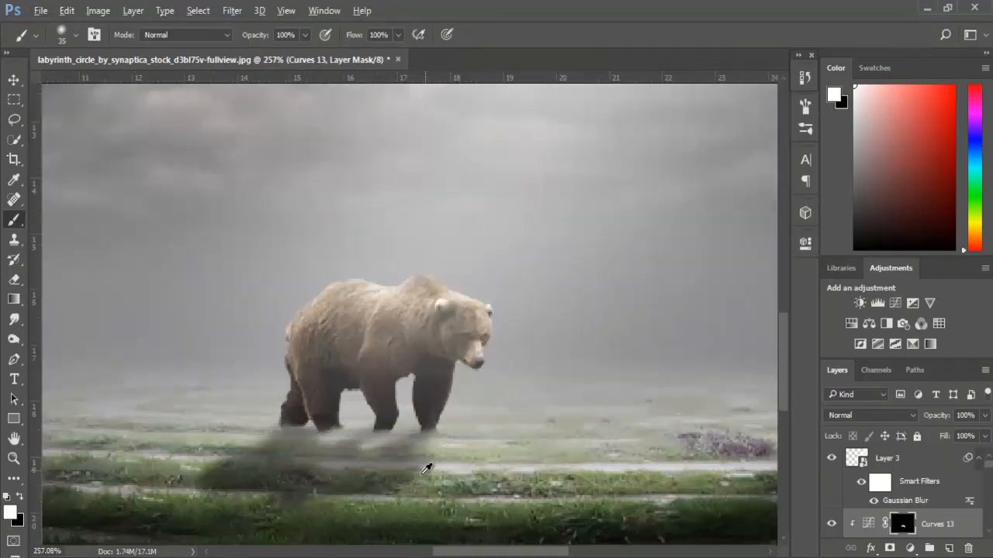
- Slightly reduce the Gaussian Blur smart filter's radius on the bear's shadow layer to sharpen the shadow's edges
{"action": "scroll", "coordinate": [427, 465], "scroll_direction": "up", "scroll_amount": 2}
{"action": "scroll", "coordinate": [430, 450], "scroll_direction": "down", "scroll_amount": 4}
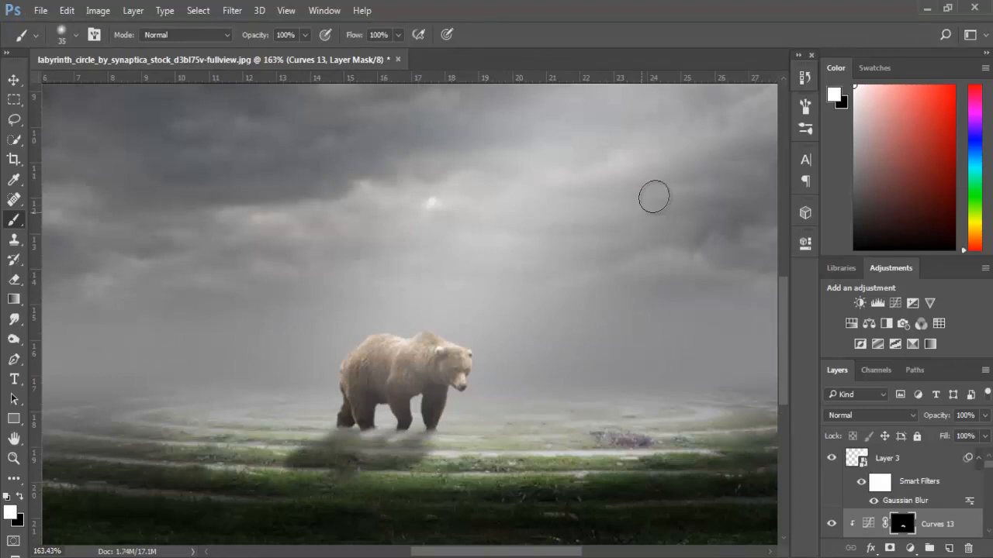
{"action": "key", "text": "v"}
{"action": "left_click", "coordinate": [342, 457]}
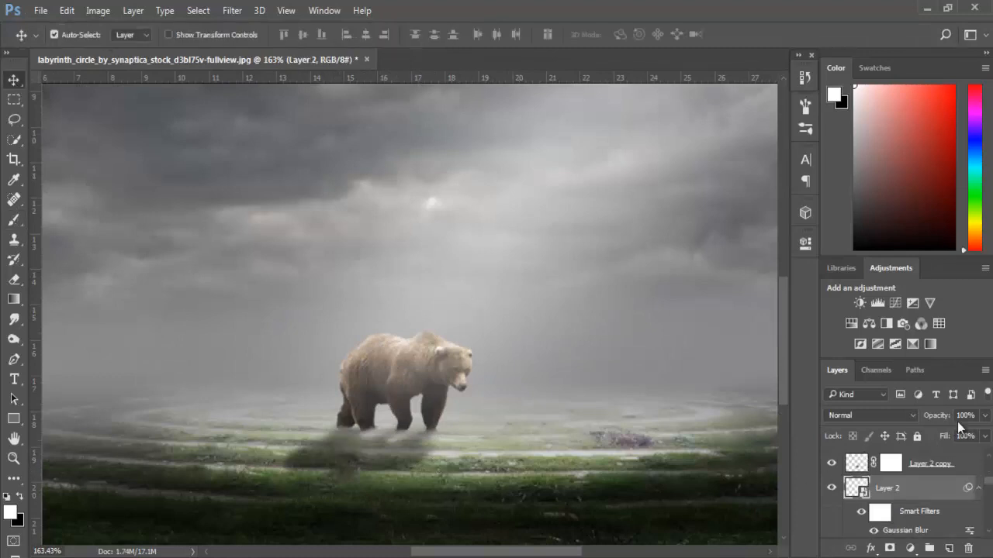
{"action": "double_click", "coordinate": [906, 531]}
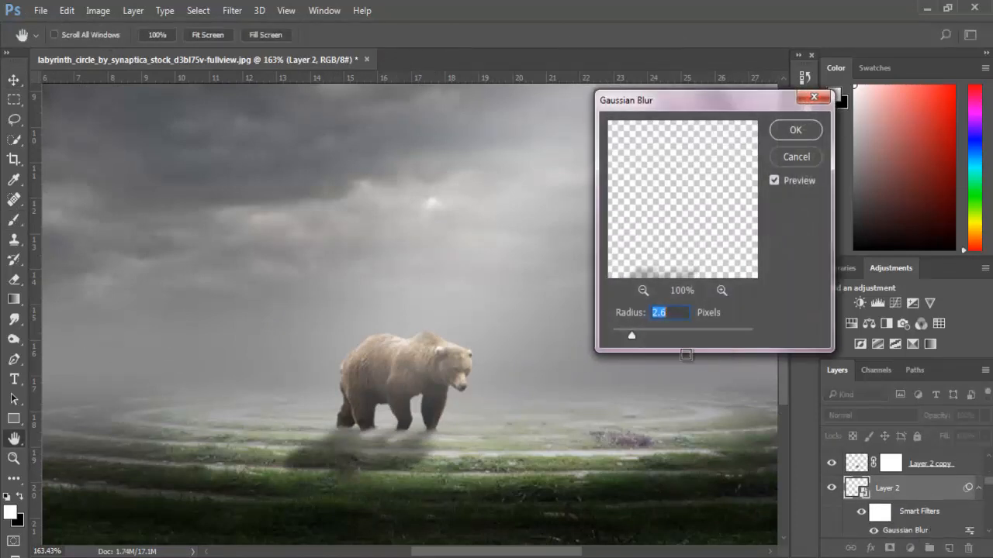
{"action": "left_click_drag", "start_coordinate": [632, 335], "coordinate": [624, 332]}
{"action": "left_click", "coordinate": [797, 132]}
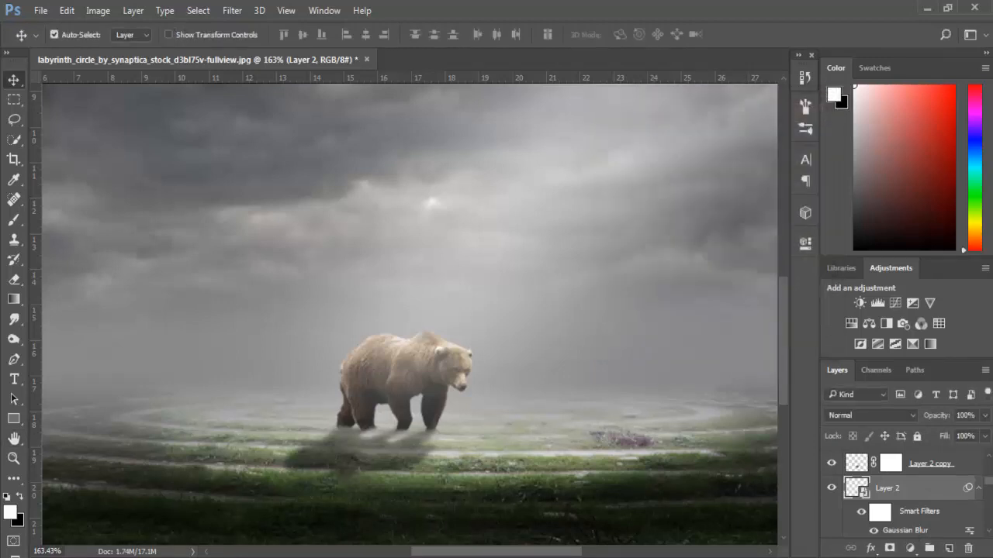
- Place the 313_light_beams_by_tigers_stock_d4avtdj-pre image from the desktop's bear folder into the composite
{"action": "scroll", "coordinate": [452, 456], "scroll_direction": "down", "scroll_amount": 5}
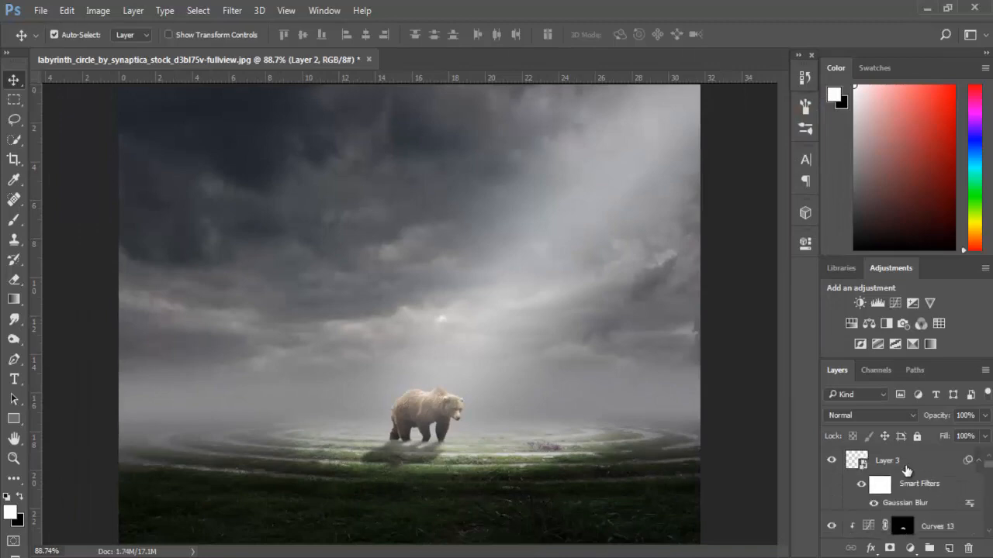
{"action": "left_click", "coordinate": [926, 8]}
{"action": "double_click", "coordinate": [138, 301]}
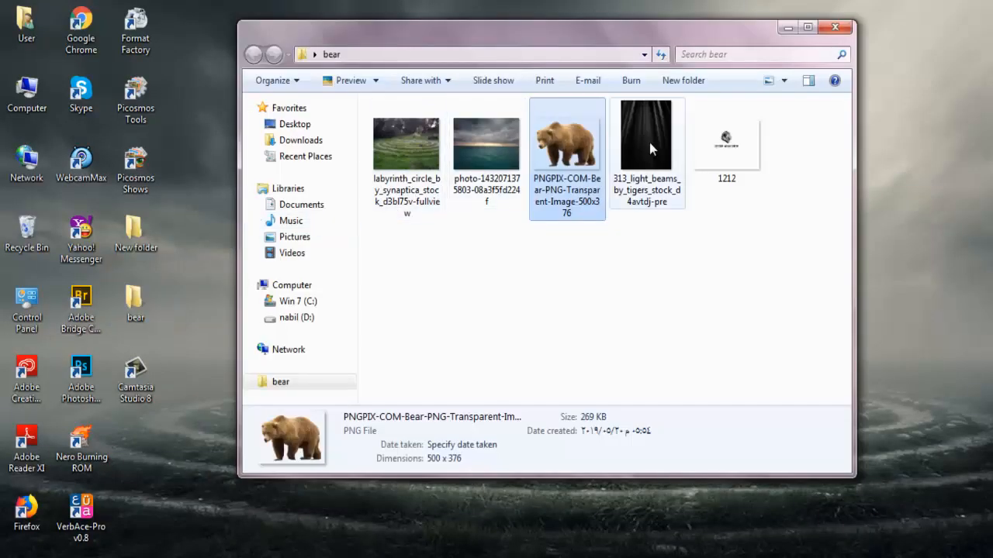
{"action": "left_click_drag", "start_coordinate": [649, 143], "coordinate": [551, 194]}
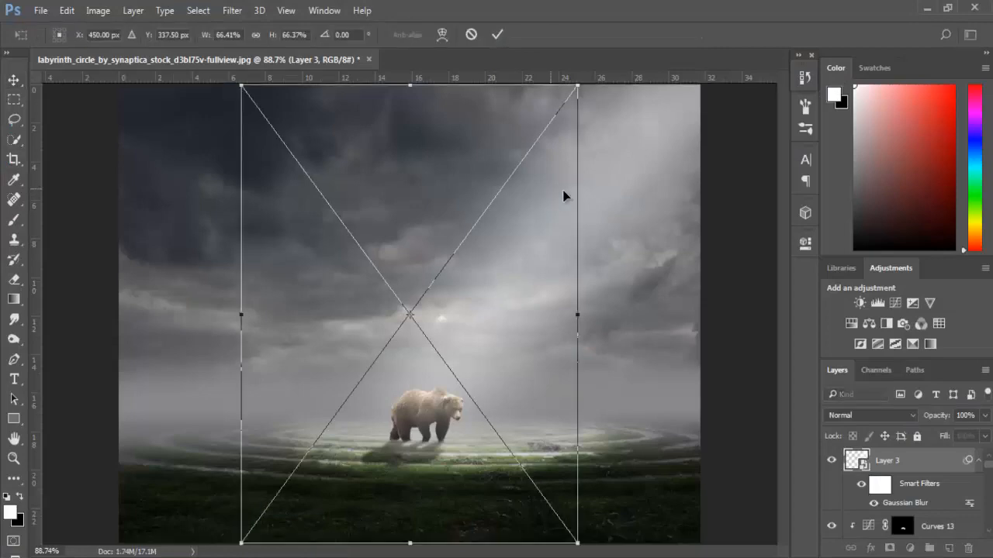
- Rotate the light beams image about 39° clockwise, move it over the upper-right sky and set its blend mode to Screen
{"action": "left_click_drag", "start_coordinate": [589, 234], "coordinate": [601, 363]}
{"action": "left_click_drag", "start_coordinate": [454, 242], "coordinate": [632, 124]}
{"action": "key", "text": "Return"}
{"action": "left_click", "coordinate": [834, 410]}
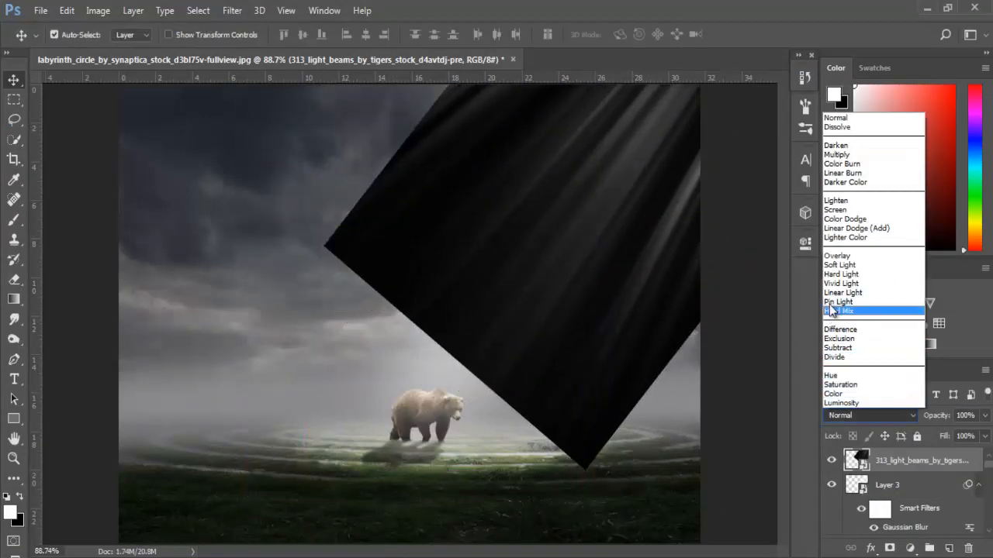
{"action": "left_click", "coordinate": [827, 211]}
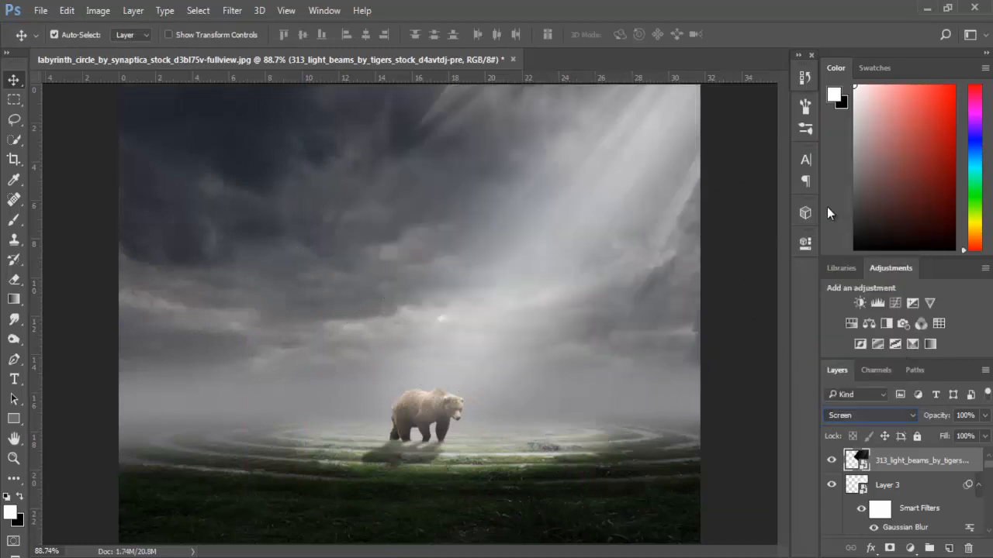
- Try the Overlay blend mode on the light beams layer, and return it to Screen
{"action": "key", "text": "shift+plus"}
{"action": "key", "text": "shift+plus"}
{"action": "key", "text": "shift+plus"}
{"action": "key", "text": "shift+plus"}
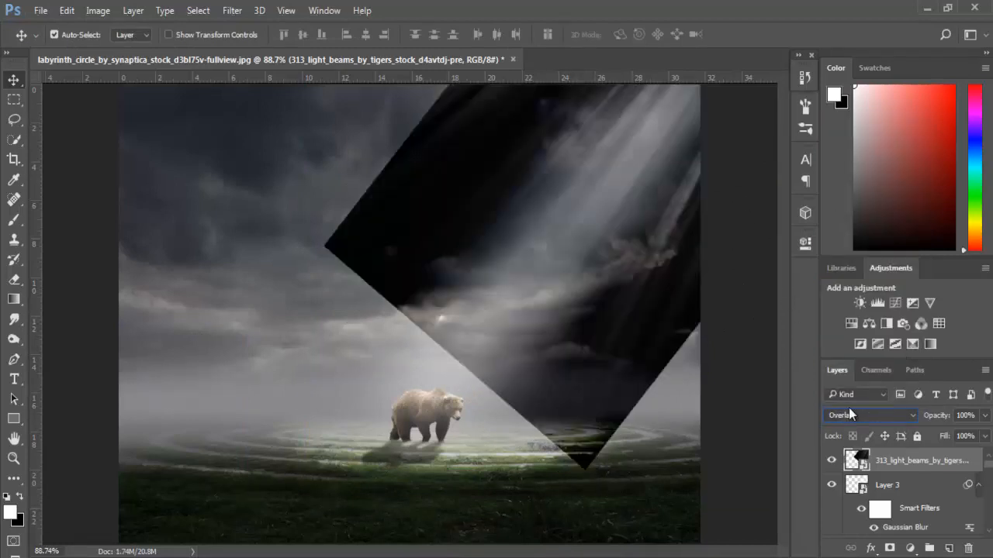
{"action": "key", "text": "shift+minus"}
{"action": "key", "text": "shift+minus"}
{"action": "key", "text": "shift+minus"}
{"action": "key", "text": "shift+minus"}
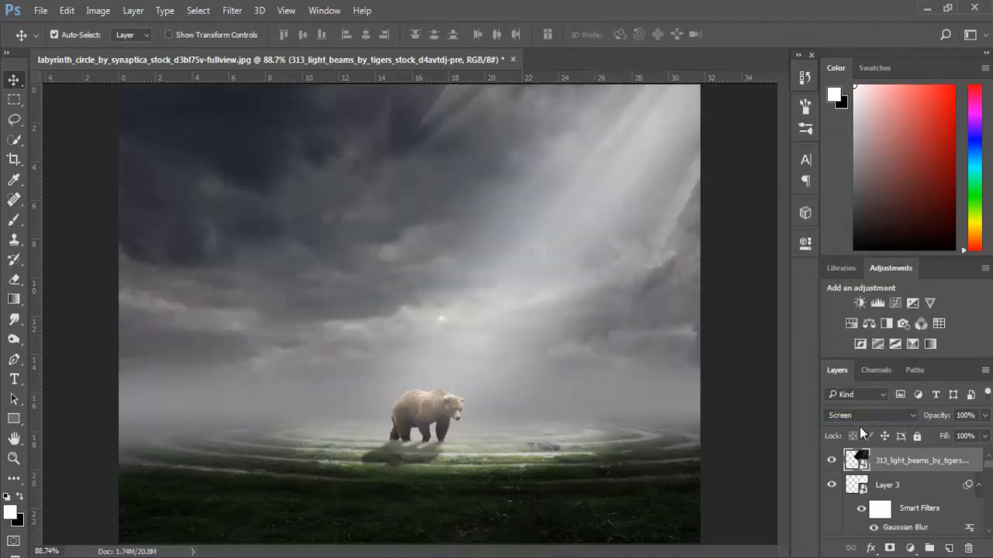
- Transform the light beams layer to 61.74% width and 67.52% height, and shift it further toward the image's upper-right corner
{"action": "key", "text": "ctrl+t"}
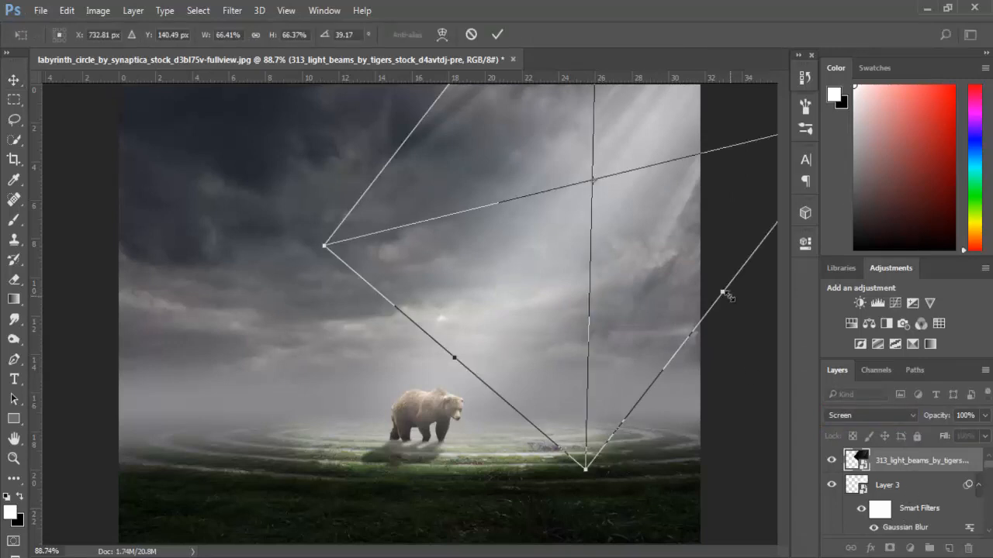
{"action": "left_click_drag", "start_coordinate": [722, 294], "coordinate": [713, 284]}
{"action": "left_click_drag", "start_coordinate": [428, 118], "coordinate": [436, 125]}
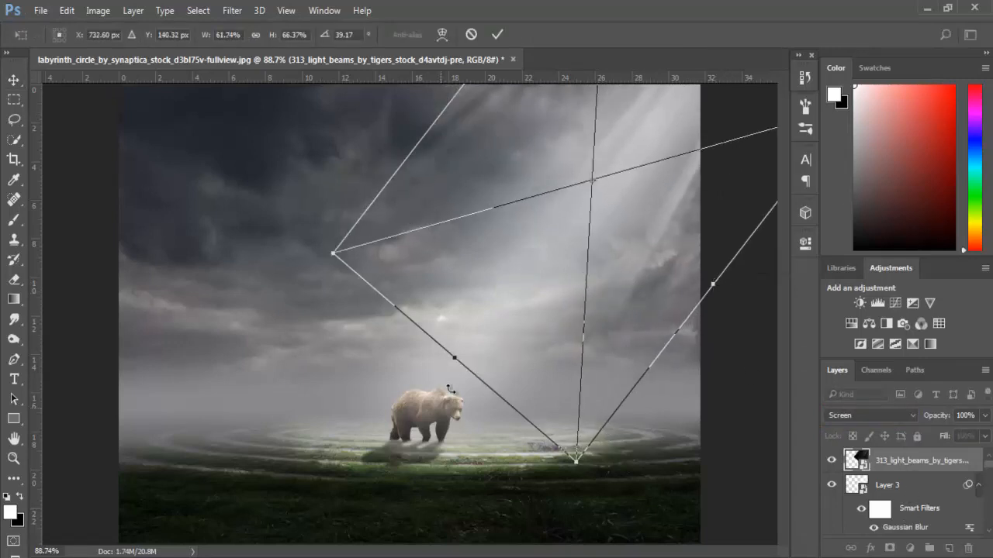
{"action": "left_click_drag", "start_coordinate": [455, 361], "coordinate": [450, 369]}
{"action": "key", "text": "ctrl+minus"}
{"action": "scroll", "coordinate": [743, 227], "scroll_direction": "down", "scroll_amount": 1}
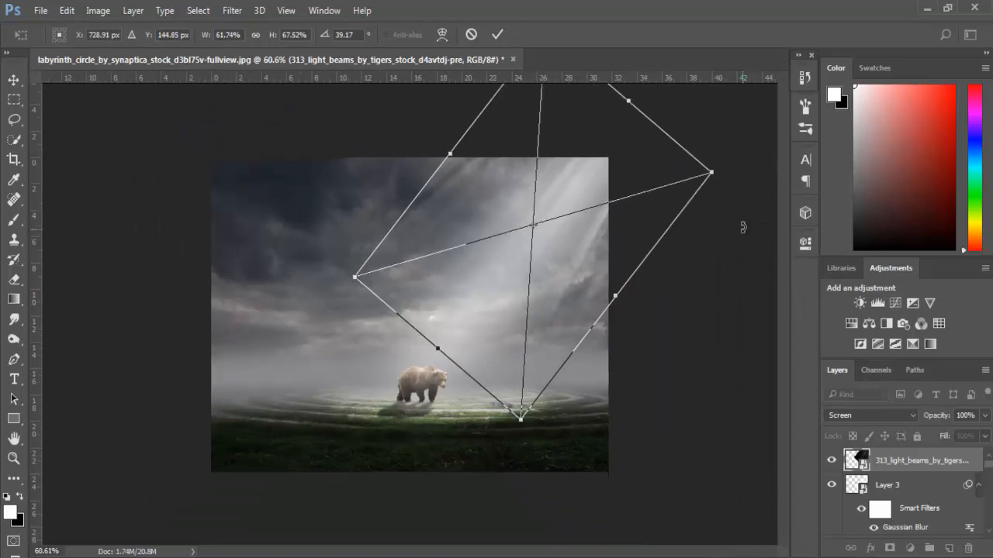
{"action": "left_click_drag", "start_coordinate": [514, 310], "coordinate": [530, 281]}
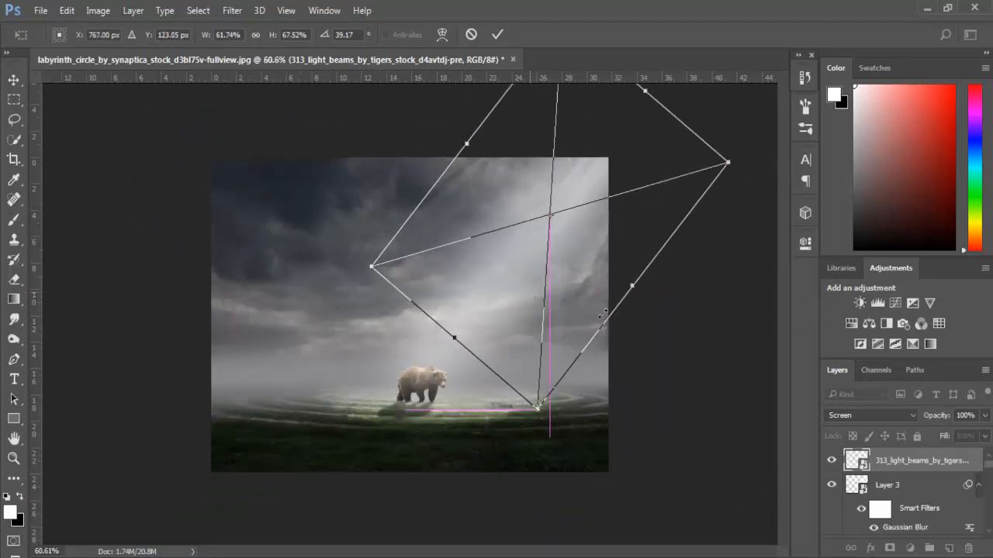
{"action": "key", "text": "Return"}
- Add a layer mask to the light beams and paint black with a 175 px soft brush over their hard upper-left edge
{"action": "scroll", "coordinate": [626, 323], "scroll_direction": "up", "scroll_amount": 3}
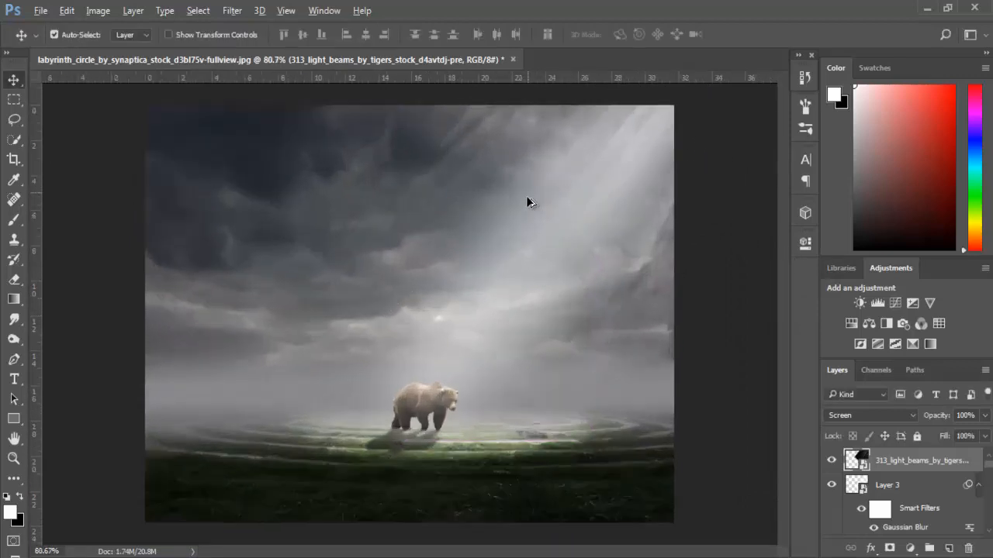
{"action": "left_click", "coordinate": [892, 548]}
{"action": "scroll", "coordinate": [532, 251], "scroll_direction": "up", "scroll_amount": 3}
{"action": "scroll", "coordinate": [534, 216], "scroll_direction": "up", "scroll_amount": 3}
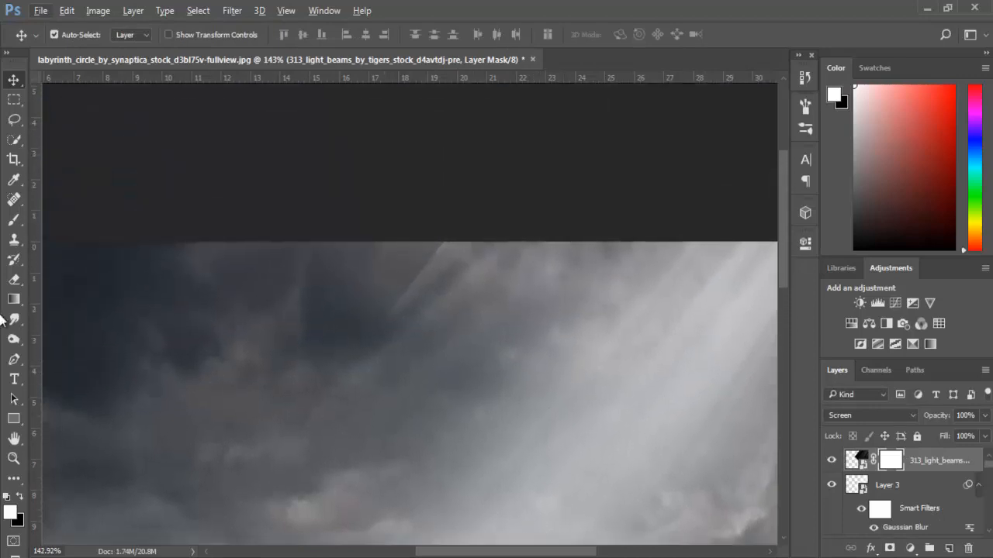
{"action": "left_click", "coordinate": [16, 220]}
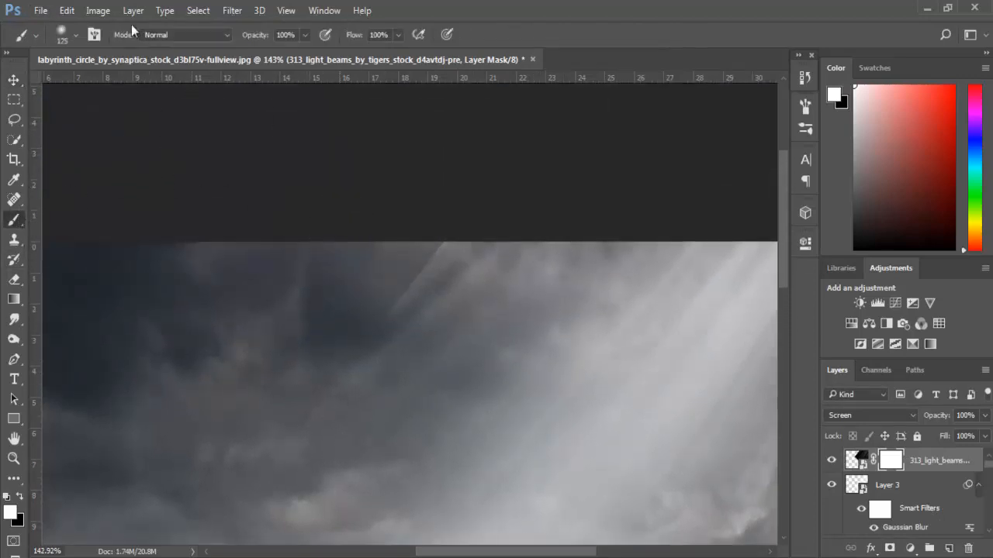
{"action": "key", "text": "bracketright"}
{"action": "key", "text": "bracketright"}
{"action": "left_click", "coordinate": [62, 34]}
{"action": "left_click", "coordinate": [98, 154]}
{"action": "left_click", "coordinate": [448, 191]}
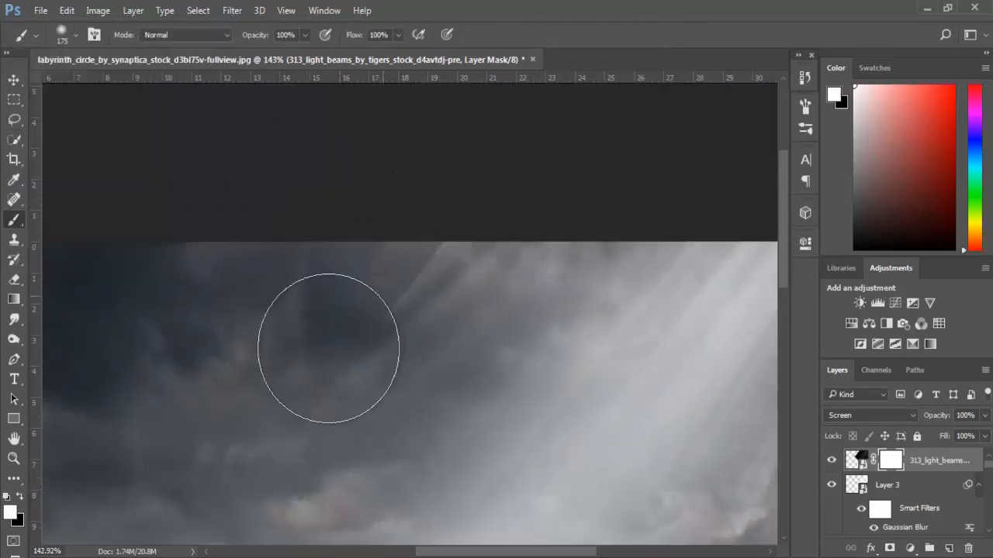
{"action": "left_click", "coordinate": [21, 498]}
{"action": "mouse_move", "coordinate": [437, 209]}
{"action": "left_mouse_down"}
{"action": "mouse_move", "coordinate": [260, 370]}
{"action": "mouse_move", "coordinate": [473, 199]}
{"action": "mouse_move", "coordinate": [302, 395]}
{"action": "left_mouse_up"}
- Paint black on the light beams mask along the lower and right edges to blend them into the clouds and fog
{"action": "key", "text": "ctrl+0"}
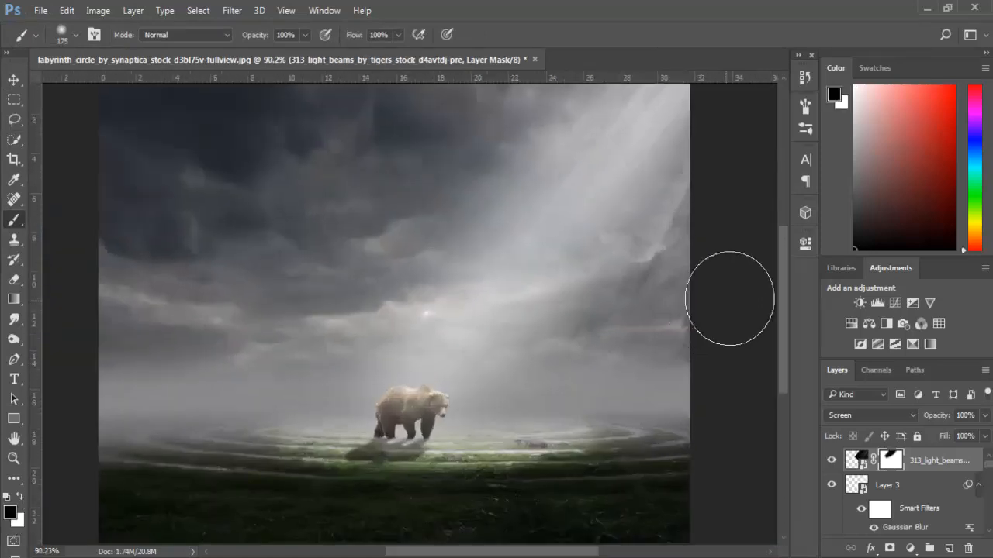
{"action": "left_click_drag", "start_coordinate": [651, 394], "coordinate": [575, 457]}
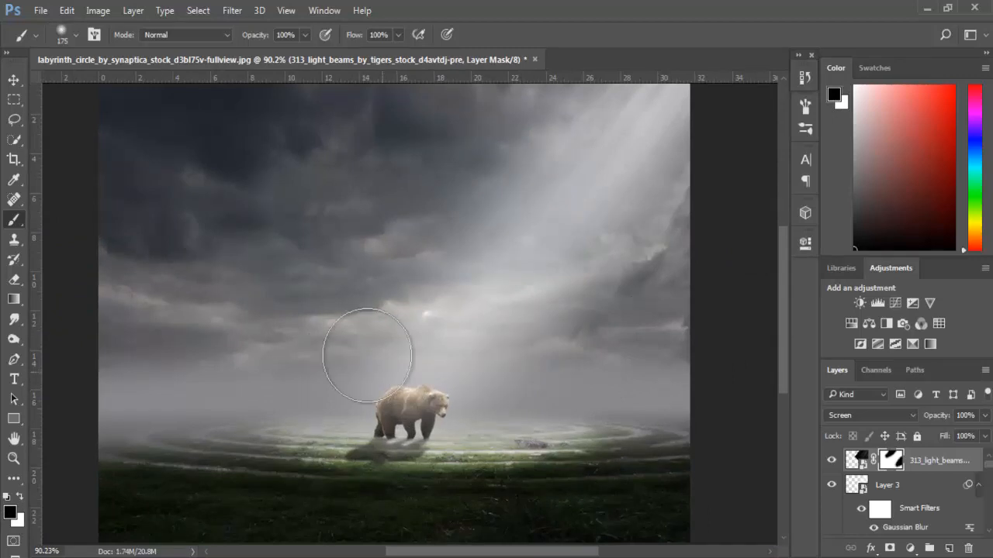
{"action": "left_click_drag", "start_coordinate": [675, 297], "coordinate": [705, 282]}
{"action": "scroll", "coordinate": [767, 204], "scroll_direction": "up", "scroll_amount": 5}
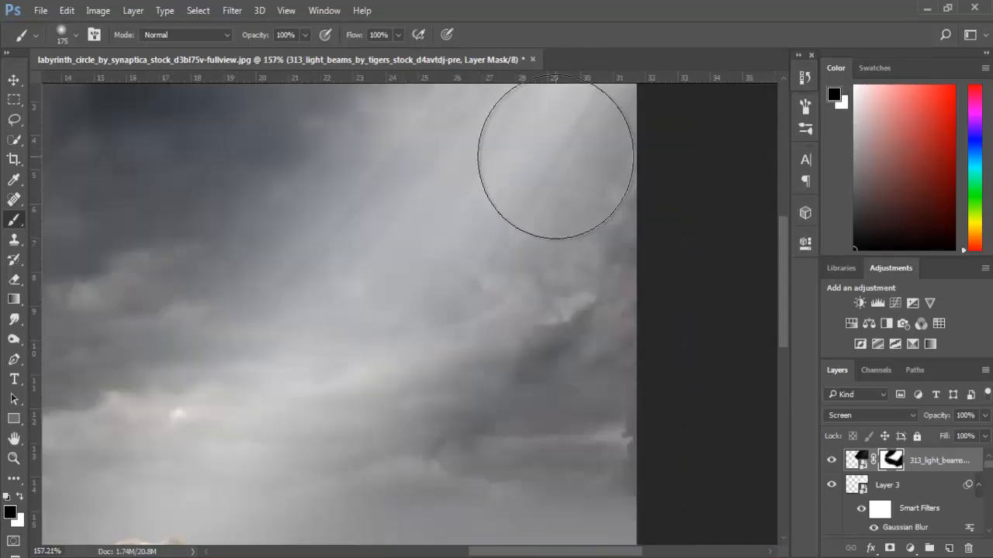
{"action": "scroll", "coordinate": [556, 162], "scroll_direction": "down", "scroll_amount": 5}
{"action": "scroll", "coordinate": [530, 179], "scroll_direction": "up", "scroll_amount": 4}
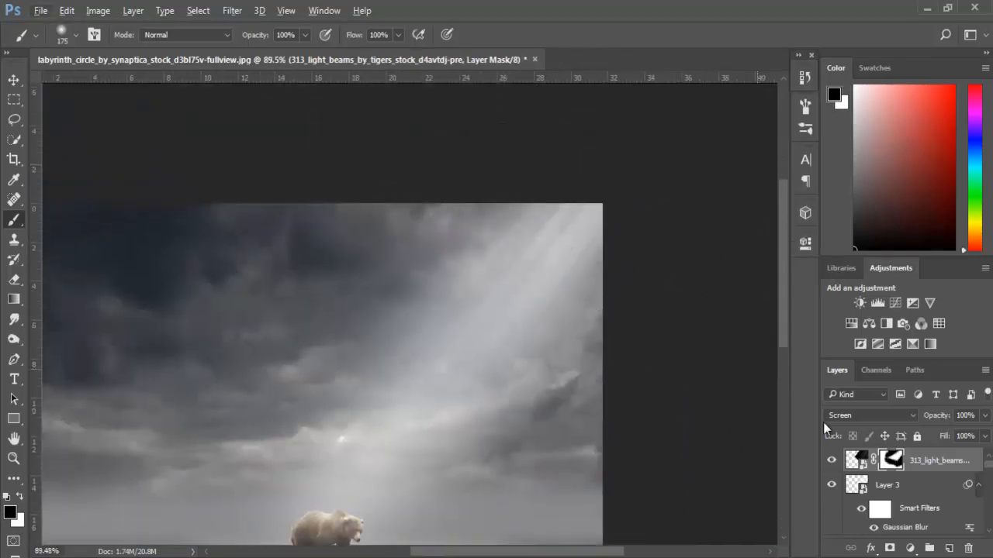
- Lower the light beams layer's opacity to 60%
{"action": "left_click", "coordinate": [854, 462]}
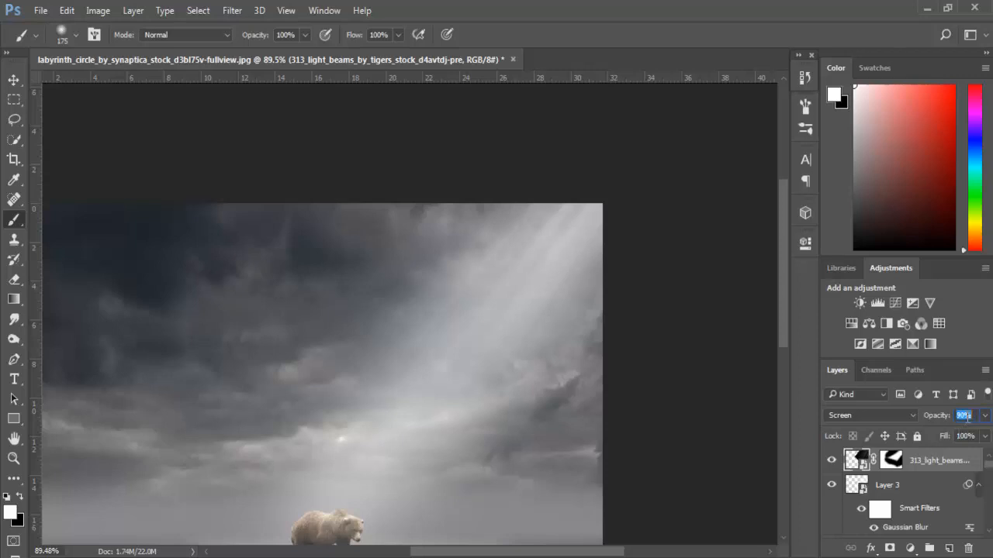
{"action": "scroll", "coordinate": [967, 416], "scroll_direction": "down", "scroll_amount": 12}
{"action": "scroll", "coordinate": [967, 417], "scroll_direction": "down", "scroll_amount": 9}
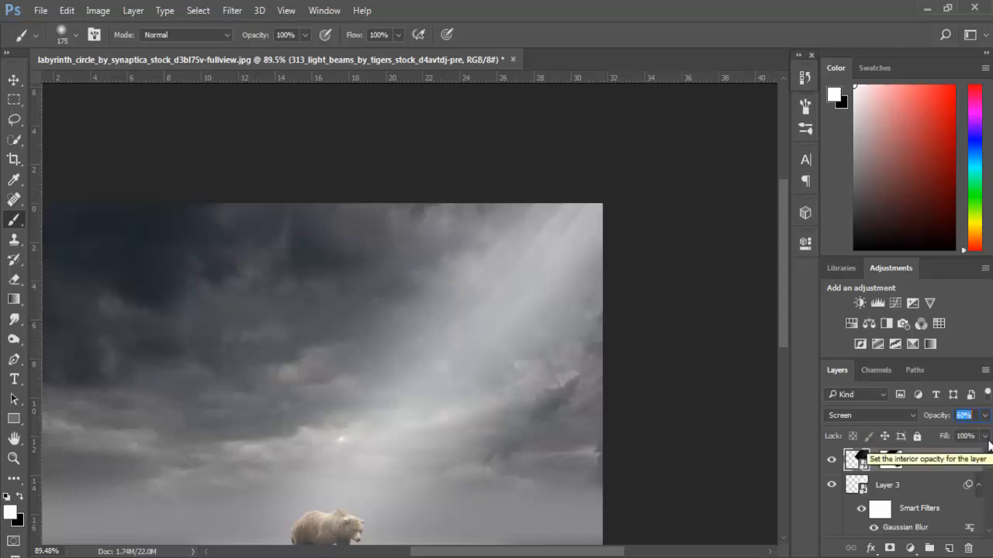
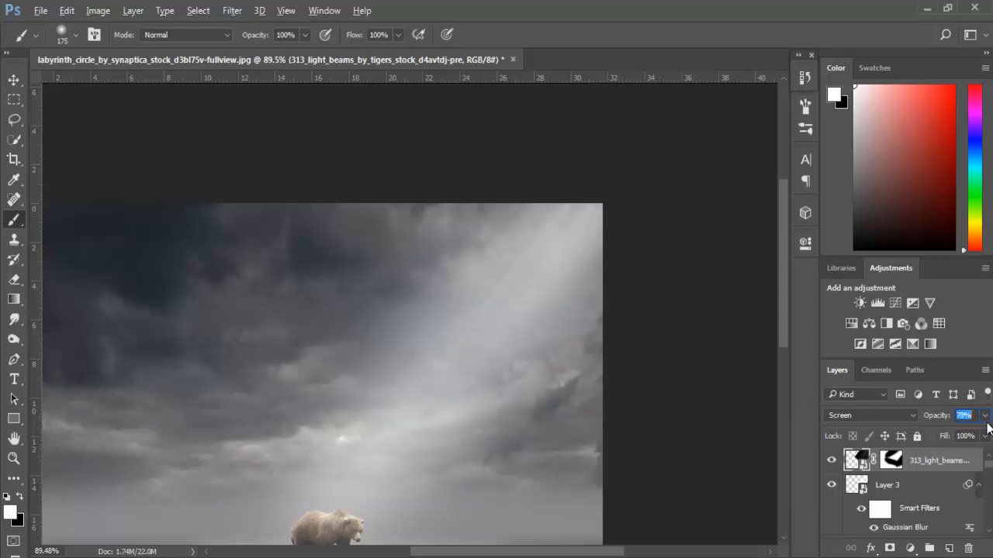
- Raise the light beams layer's opacity to 84% and paint black on its mask to further blend the beams into the clouds
{"action": "scroll", "coordinate": [988, 428], "scroll_direction": "up", "scroll_amount": 12}
{"action": "left_click", "coordinate": [894, 464]}
{"action": "scroll", "coordinate": [310, 398], "scroll_direction": "down", "scroll_amount": 7}
{"action": "scroll", "coordinate": [584, 383], "scroll_direction": "up", "scroll_amount": 10}
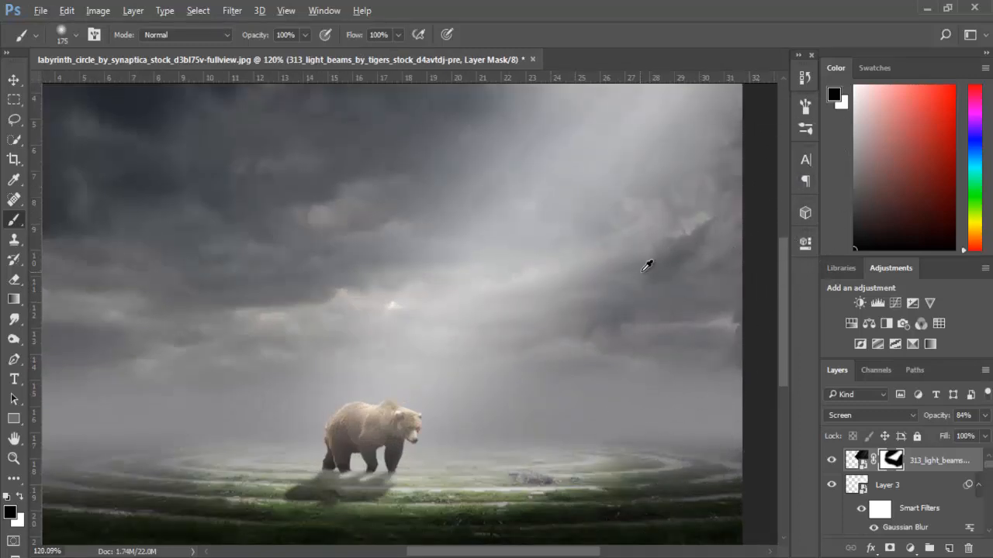
{"action": "scroll", "coordinate": [656, 267], "scroll_direction": "down", "scroll_amount": 2}
{"action": "scroll", "coordinate": [461, 122], "scroll_direction": "up", "scroll_amount": 3}
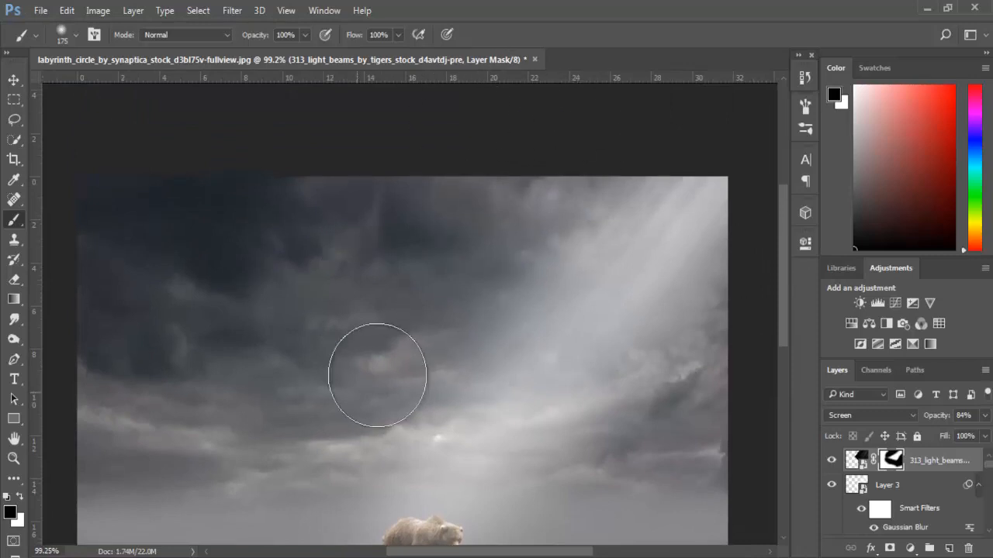
{"action": "scroll", "coordinate": [425, 446], "scroll_direction": "down", "scroll_amount": 2}
{"action": "scroll", "coordinate": [425, 446], "scroll_direction": "down", "scroll_amount": 1}
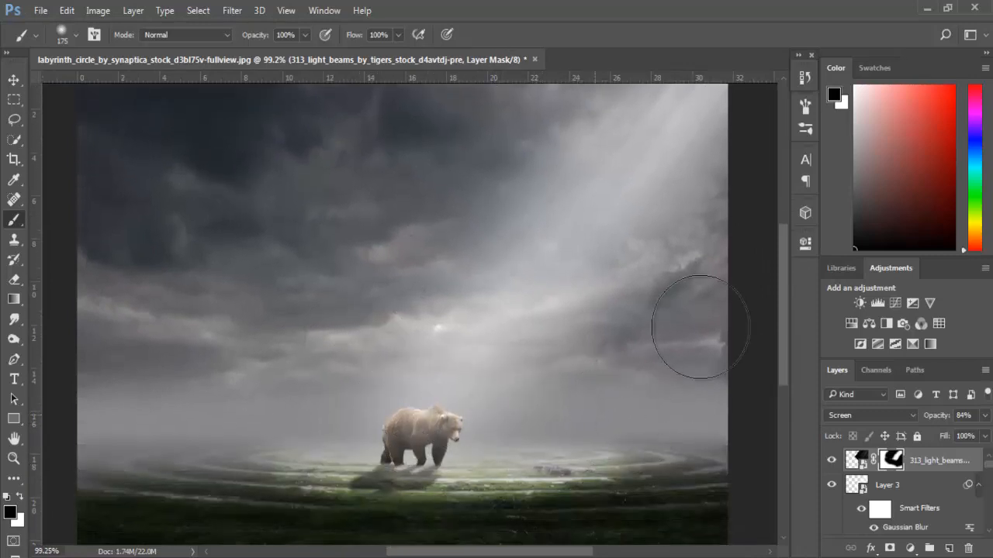
{"action": "scroll", "coordinate": [729, 234], "scroll_direction": "up", "scroll_amount": 2}
{"action": "scroll", "coordinate": [731, 237], "scroll_direction": "down", "scroll_amount": 2}
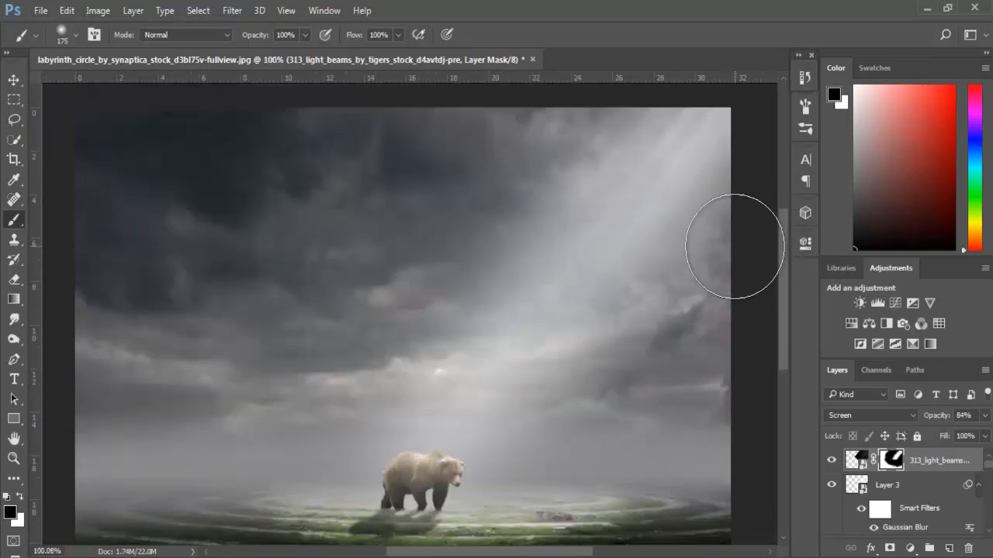
- Free-transform the light beams layer, enlarging it to 134.70% width and 111.34% height
{"action": "left_click", "coordinate": [11, 85]}
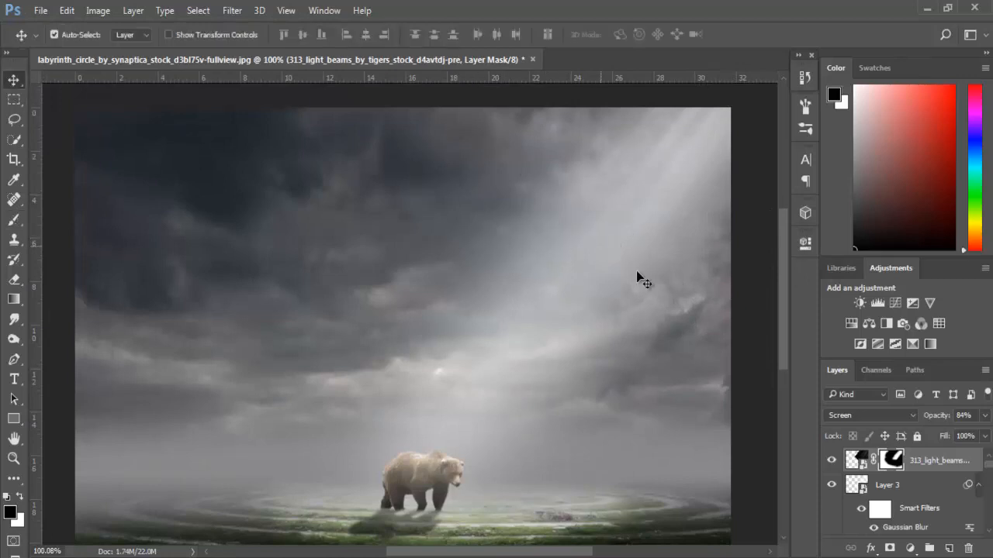
{"action": "left_click", "coordinate": [855, 459]}
{"action": "key", "text": "ctrl+t"}
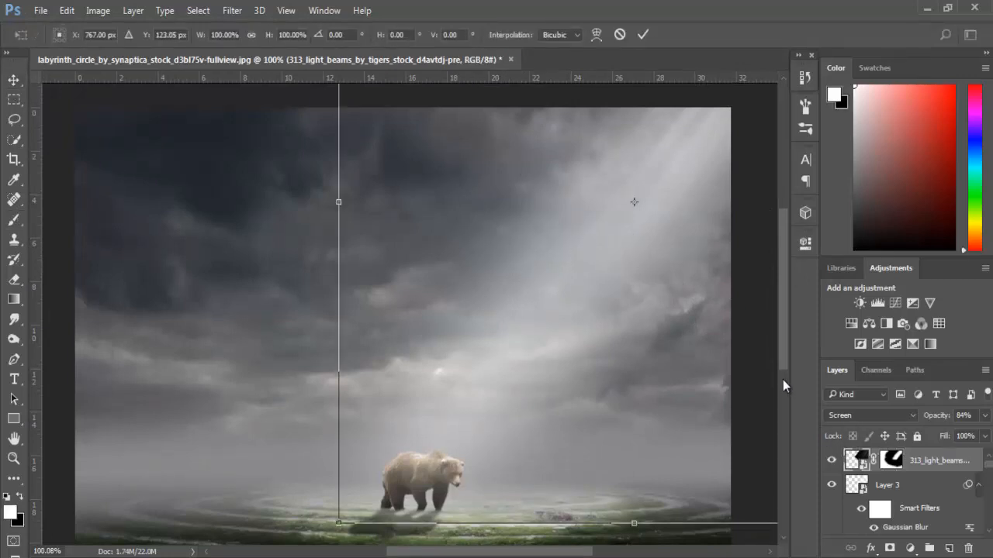
{"action": "scroll", "coordinate": [783, 379], "scroll_direction": "down", "scroll_amount": 2}
{"action": "scroll", "coordinate": [659, 194], "scroll_direction": "down", "scroll_amount": 3}
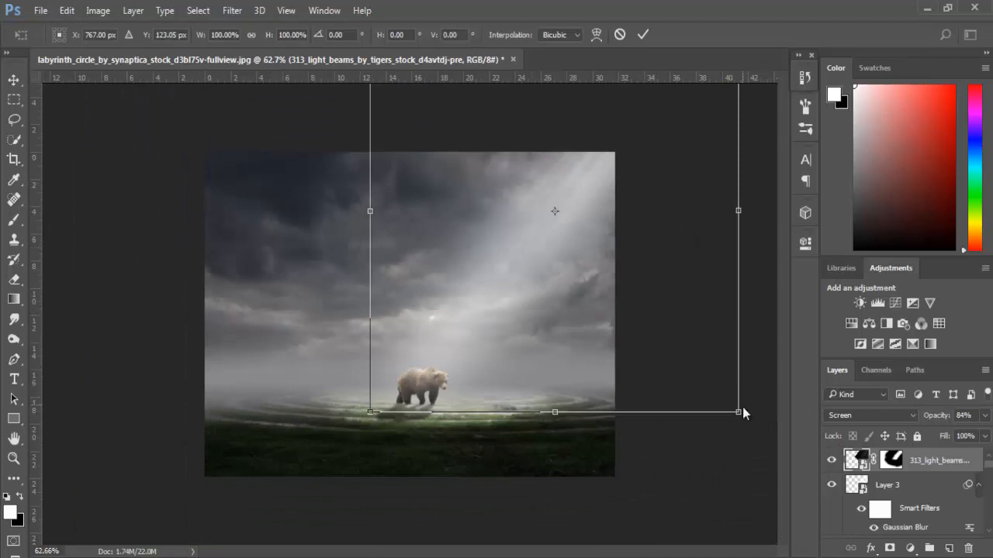
{"action": "left_click_drag", "start_coordinate": [741, 413], "coordinate": [761, 424]}
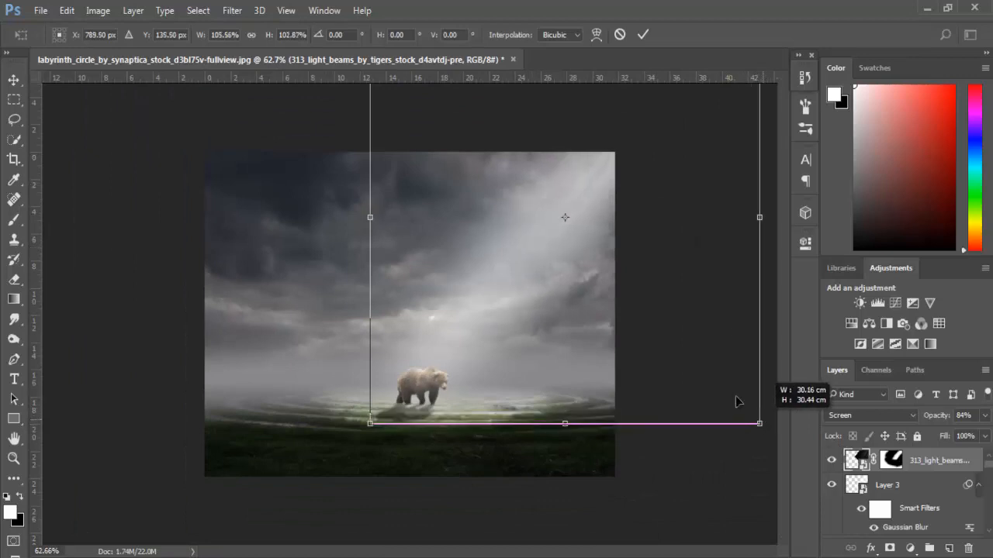
{"action": "scroll", "coordinate": [373, 158], "scroll_direction": "down", "scroll_amount": 3}
{"action": "scroll", "coordinate": [392, 97], "scroll_direction": "down", "scroll_amount": 3}
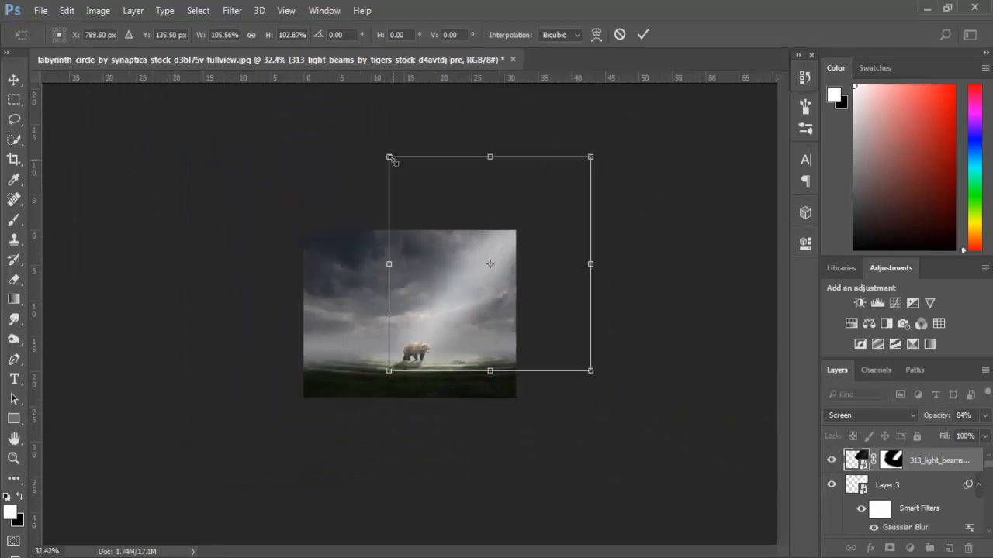
{"action": "mouse_move", "coordinate": [390, 156]}
{"action": "left_mouse_down"}
{"action": "mouse_move", "coordinate": [369, 137]}
{"action": "mouse_move", "coordinate": [381, 139]}
{"action": "left_mouse_up"}
{"action": "left_click_drag", "start_coordinate": [591, 255], "coordinate": [613, 258]}
{"action": "scroll", "coordinate": [613, 260], "scroll_direction": "up", "scroll_amount": 3}
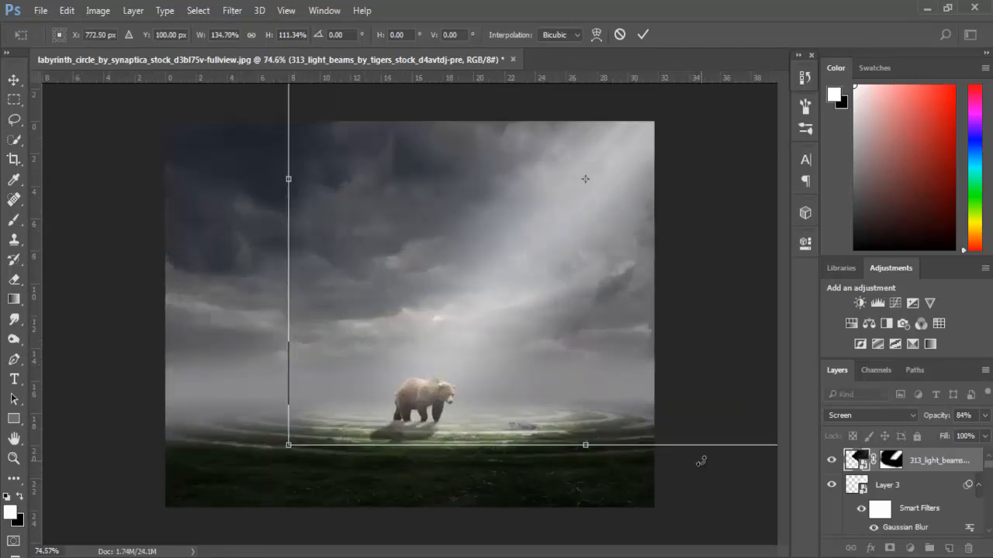
- Rotate the light beams by -3.59°, shift them slightly upward, and set the layer's opacity to 100%
{"action": "left_click_drag", "start_coordinate": [701, 462], "coordinate": [715, 444]}
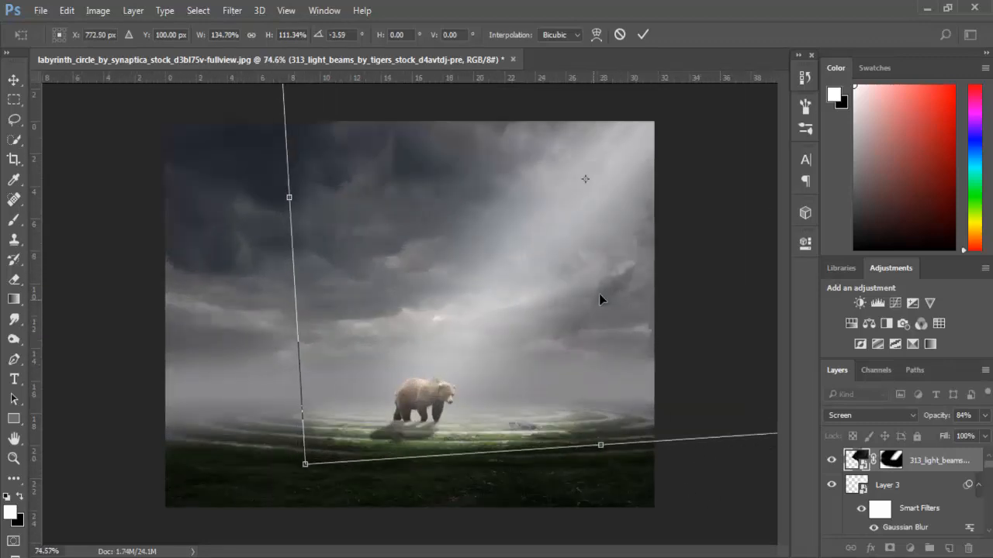
{"action": "left_click_drag", "start_coordinate": [598, 299], "coordinate": [604, 281]}
{"action": "key", "text": "Return"}
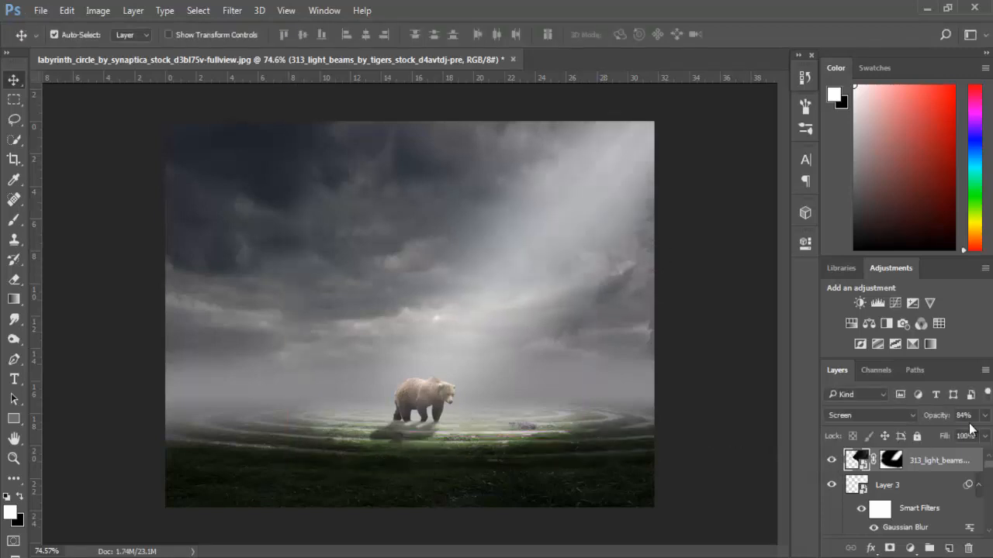
{"action": "type", "text": "100"}
{"action": "key", "text": "Return"}
- Add a Color Lookup adjustment layer above the light beams using the FuturisticBleak.3DL lookup table
{"action": "left_click", "coordinate": [910, 548]}
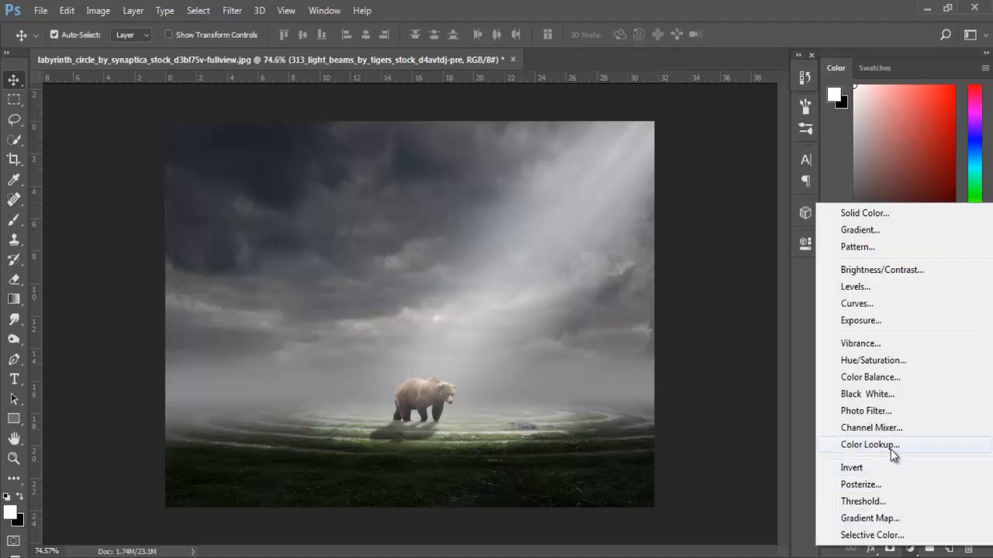
{"action": "left_click", "coordinate": [892, 455]}
{"action": "left_click", "coordinate": [667, 284]}
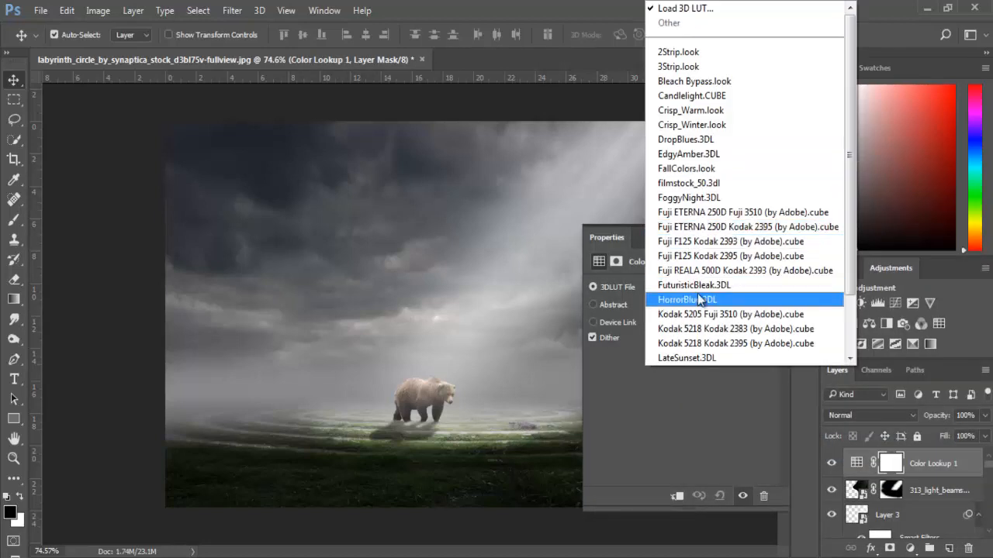
{"action": "left_click", "coordinate": [695, 284]}
{"action": "left_click", "coordinate": [763, 238]}
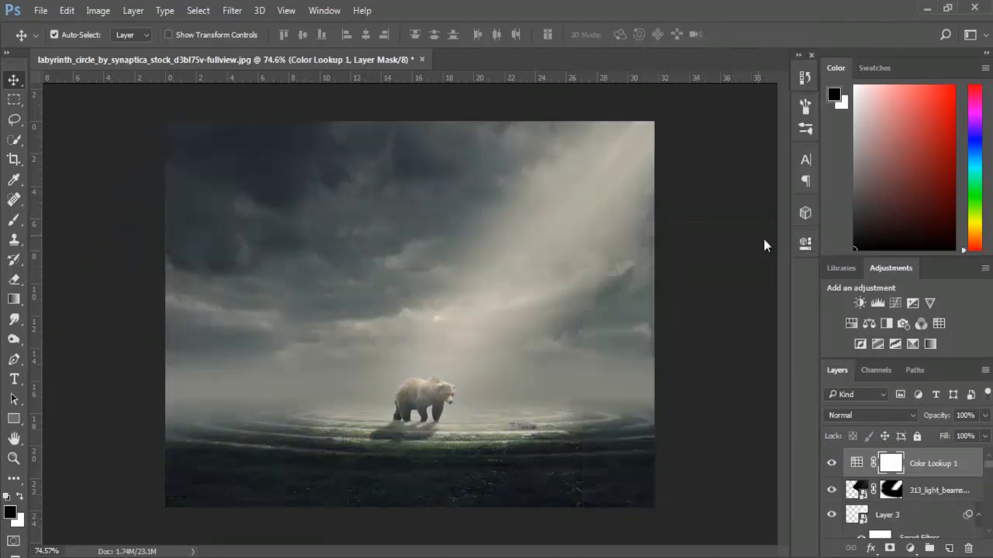
- Set the Color Lookup layer's blend mode to Color and its opacity to 55%
{"action": "left_click", "coordinate": [869, 415]}
{"action": "left_click", "coordinate": [851, 396]}
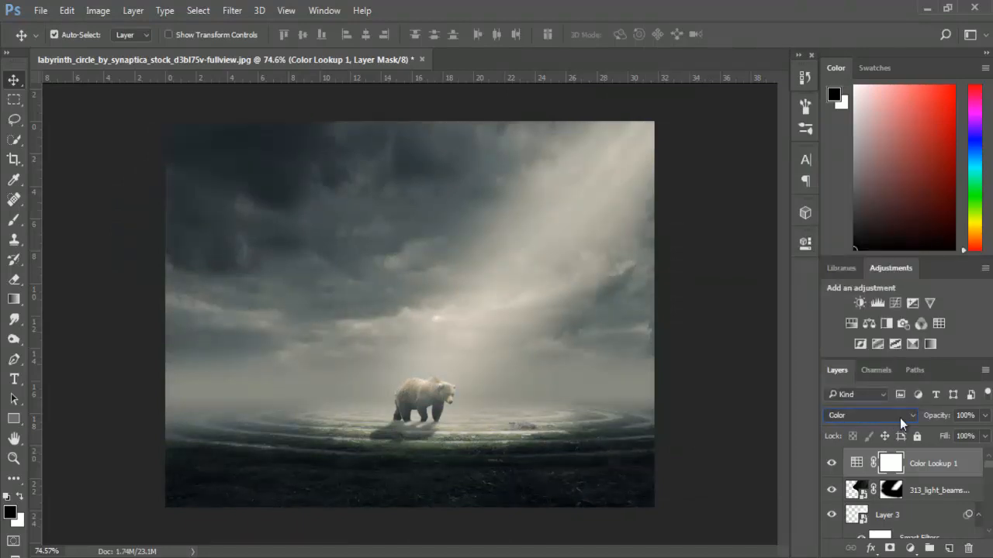
{"action": "left_click", "coordinate": [966, 415]}
{"action": "type", "text": "55"}
{"action": "key", "text": "Return"}
{"action": "scroll", "coordinate": [465, 431], "scroll_direction": "up", "scroll_amount": 9}
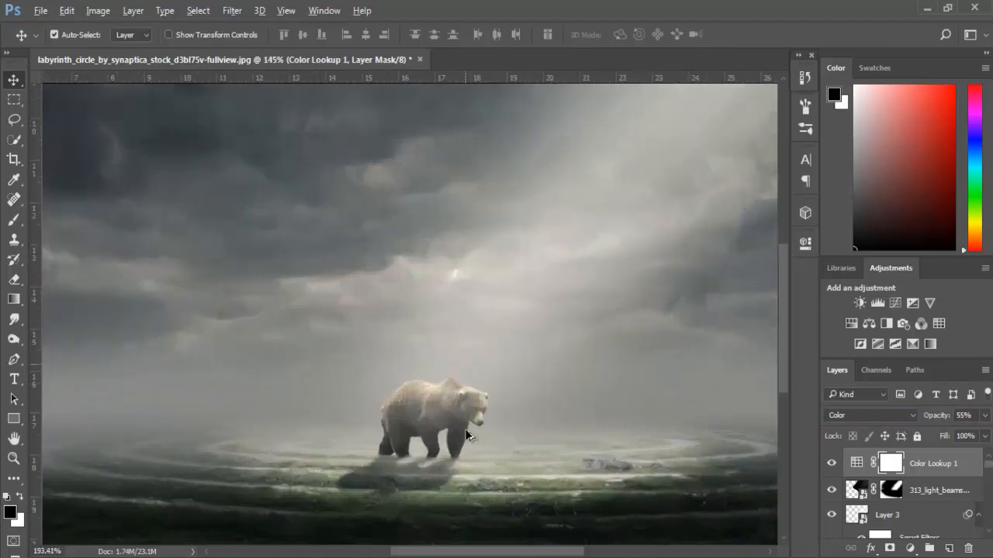
{"action": "scroll", "coordinate": [467, 435], "scroll_direction": "down", "scroll_amount": 9}
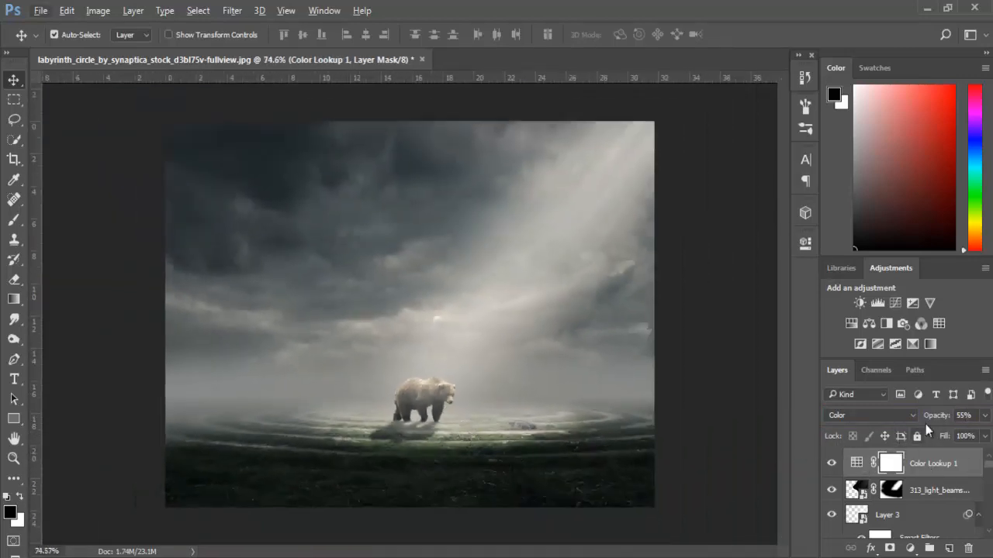
- Add a second Color Lookup adjustment layer on top, also with the FuturisticBleak.3DL lookup table
{"action": "left_click", "coordinate": [909, 549]}
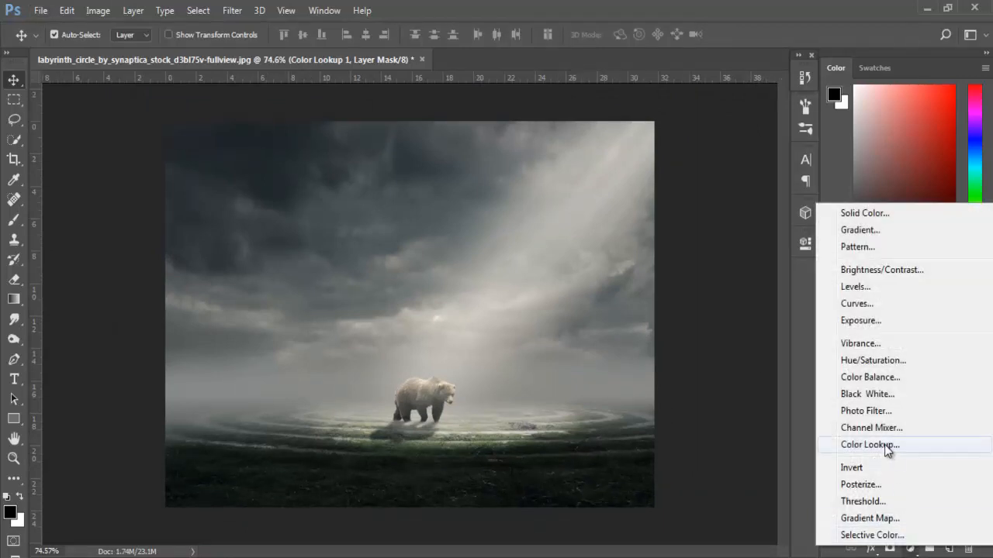
{"action": "left_click", "coordinate": [884, 445]}
{"action": "left_click", "coordinate": [738, 289]}
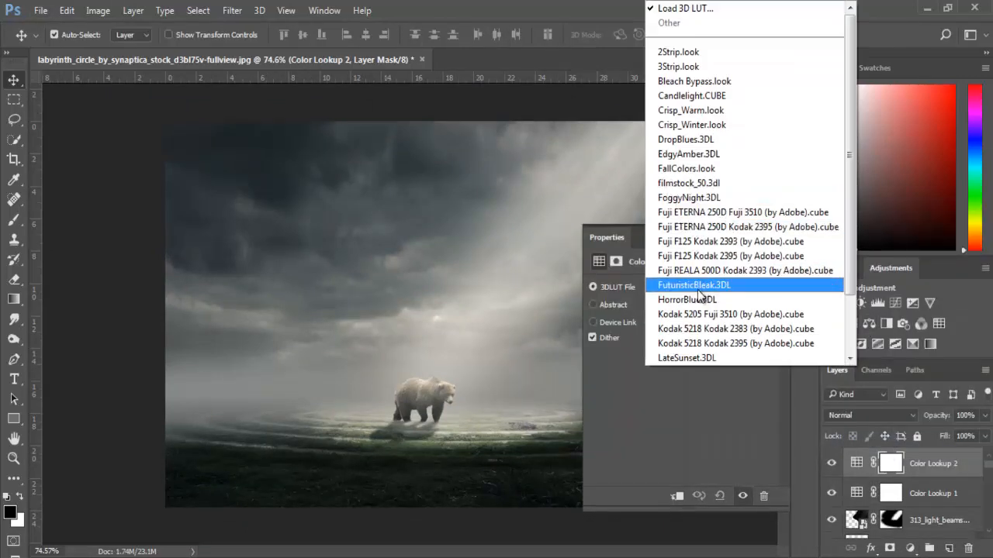
{"action": "left_click", "coordinate": [697, 287]}
- Set the second Color Lookup layer to Color blend mode at 25% opacity and compare the image with and without it
{"action": "left_click", "coordinate": [831, 411]}
{"action": "left_click", "coordinate": [853, 394]}
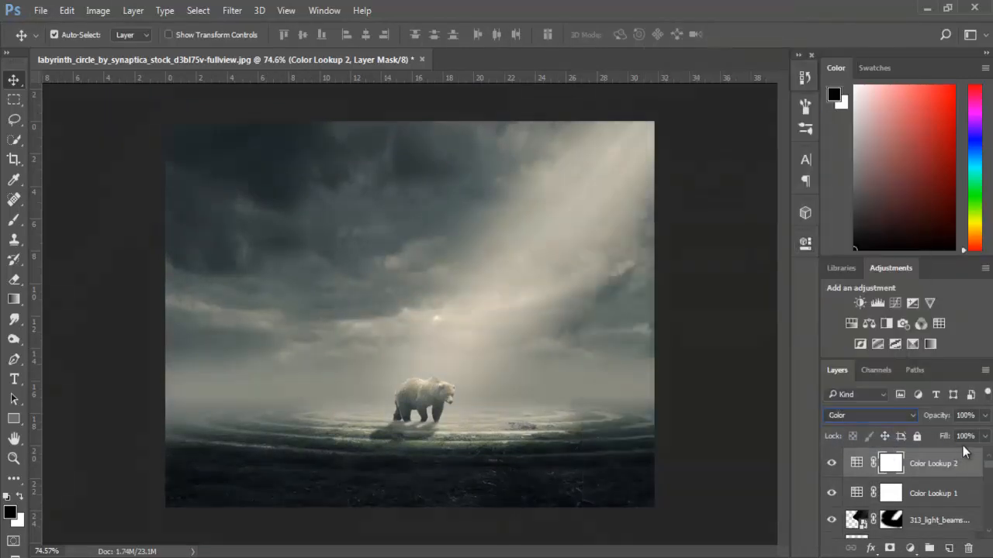
{"action": "left_click", "coordinate": [964, 415]}
{"action": "type", "text": "25"}
{"action": "key", "text": "Return"}
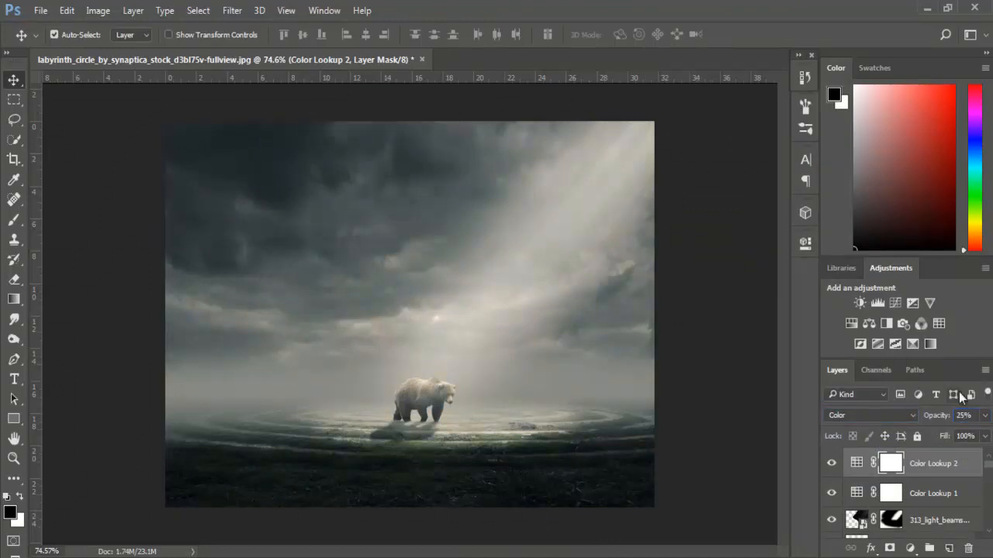
{"action": "scroll", "coordinate": [446, 389], "scroll_direction": "up", "scroll_amount": 1}
{"action": "scroll", "coordinate": [446, 388], "scroll_direction": "up", "scroll_amount": 5}
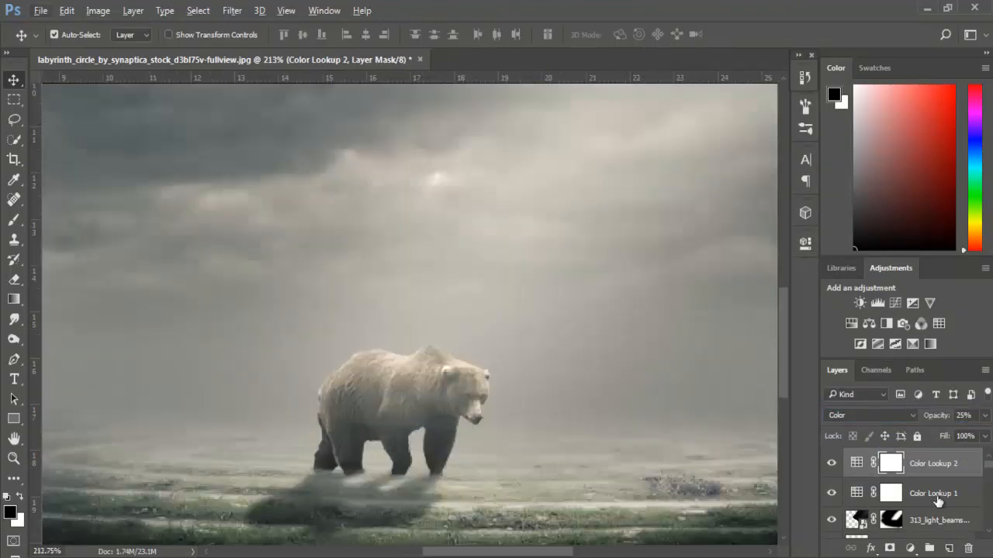
{"action": "left_click", "coordinate": [831, 463]}
{"action": "left_click", "coordinate": [831, 463]}
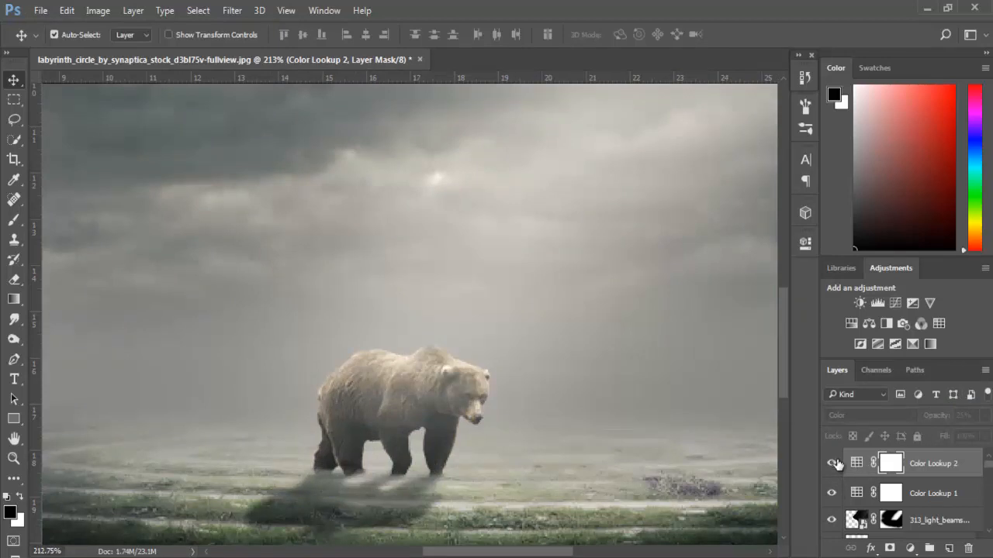
{"action": "scroll", "coordinate": [554, 422], "scroll_direction": "down", "scroll_amount": 3}
{"action": "scroll", "coordinate": [554, 419], "scroll_direction": "down", "scroll_amount": 2}
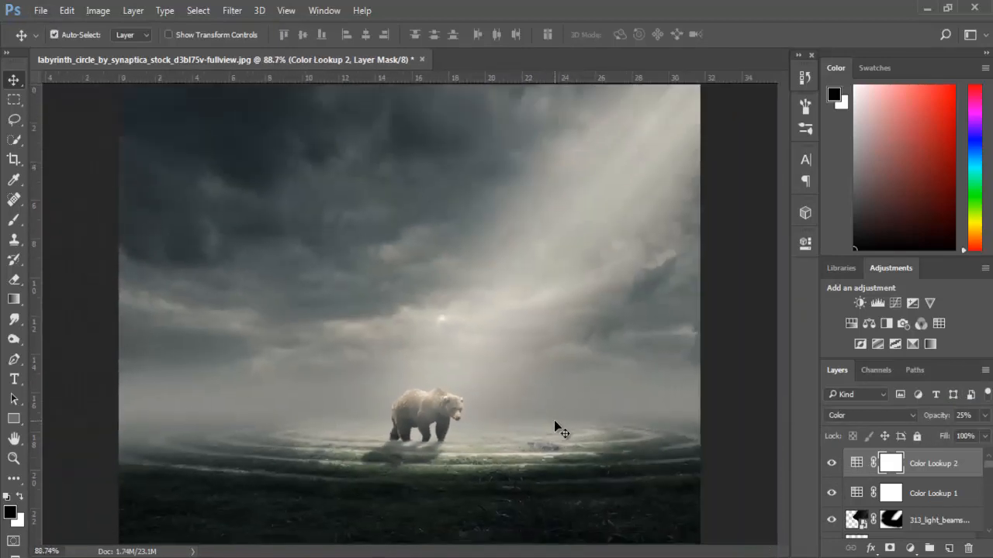
- Find the cloudy sky photo layer beneath its clipped Curves and Hue/Saturation adjustments and convert it to a smart object
{"action": "left_click", "coordinate": [400, 263]}
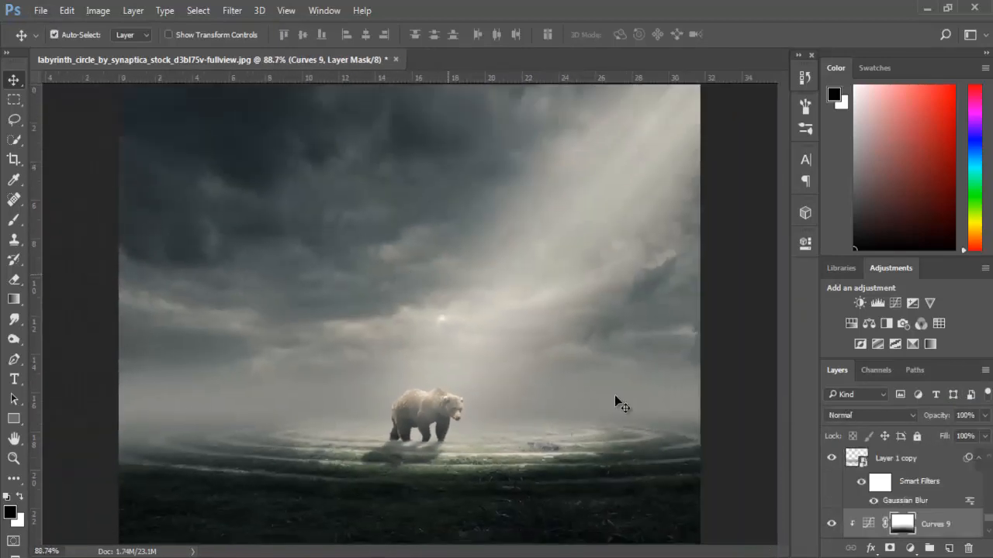
{"action": "left_click", "coordinate": [832, 523]}
{"action": "left_click", "coordinate": [832, 523]}
{"action": "scroll", "coordinate": [920, 505], "scroll_direction": "down", "scroll_amount": 2}
{"action": "left_click", "coordinate": [909, 532]}
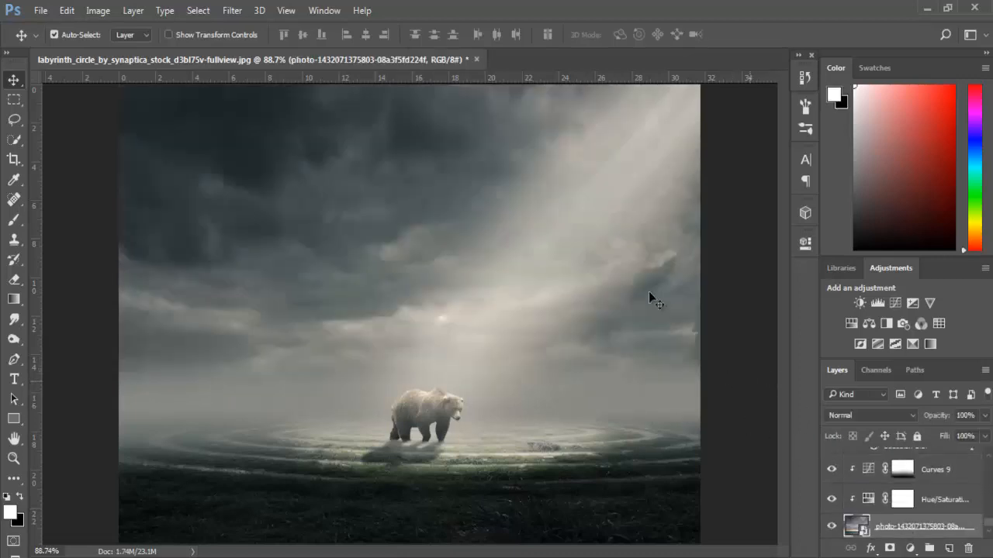
{"action": "right_click", "coordinate": [869, 532]}
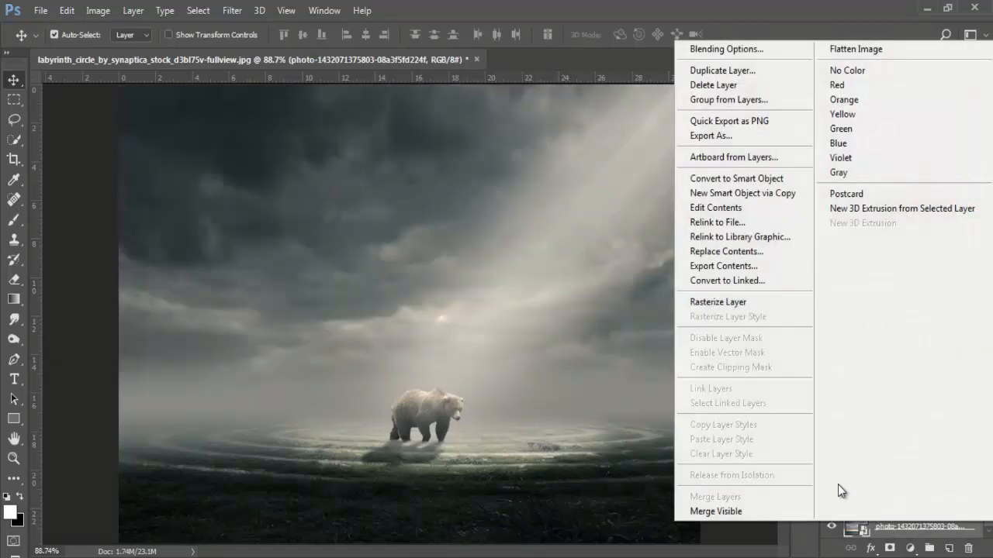
{"action": "left_click", "coordinate": [732, 173]}
- Apply a Gaussian Blur with a 0.9 pixel radius to the sky photo layer
{"action": "left_click", "coordinate": [232, 10]}
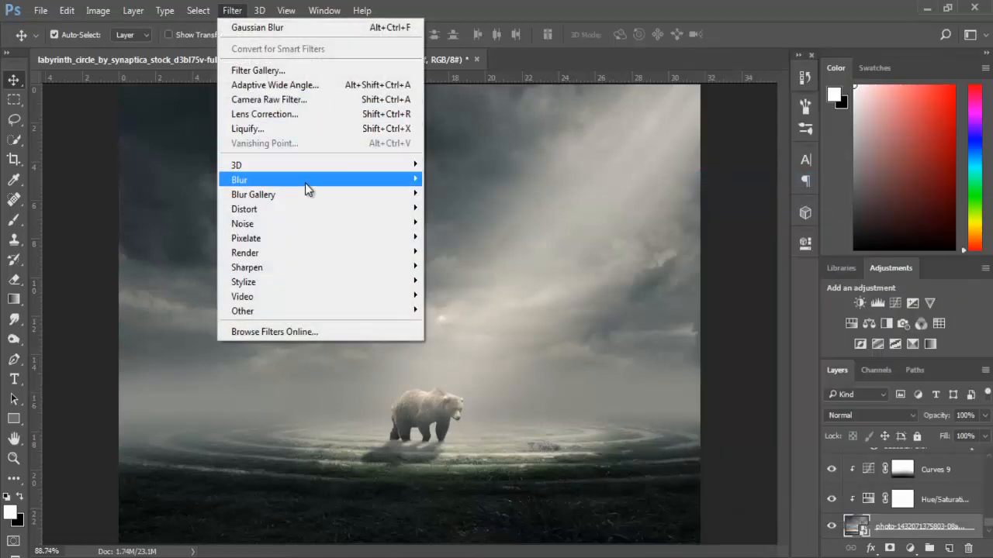
{"action": "mouse_move", "coordinate": [306, 186]}
{"action": "left_click", "coordinate": [481, 248]}
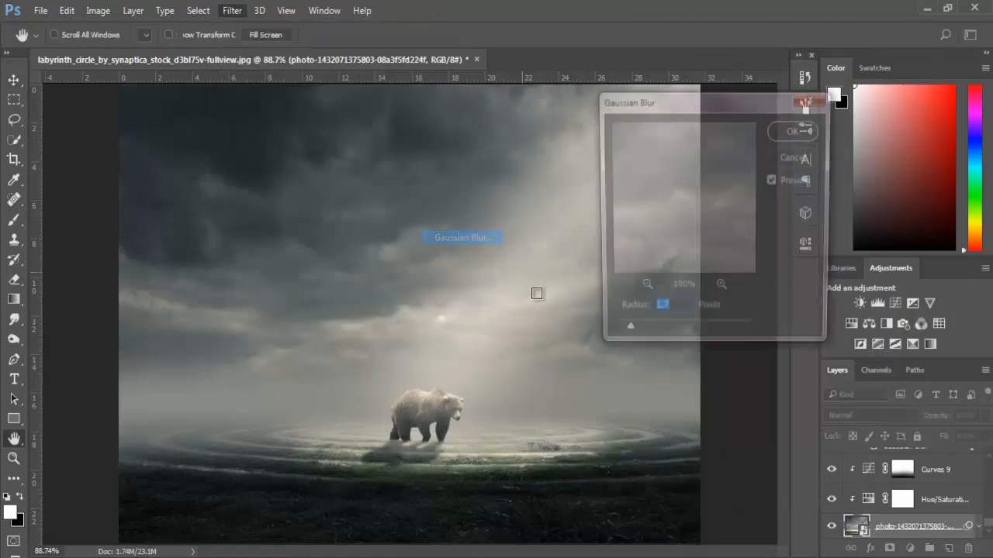
{"action": "left_click_drag", "start_coordinate": [619, 334], "coordinate": [618, 333]}
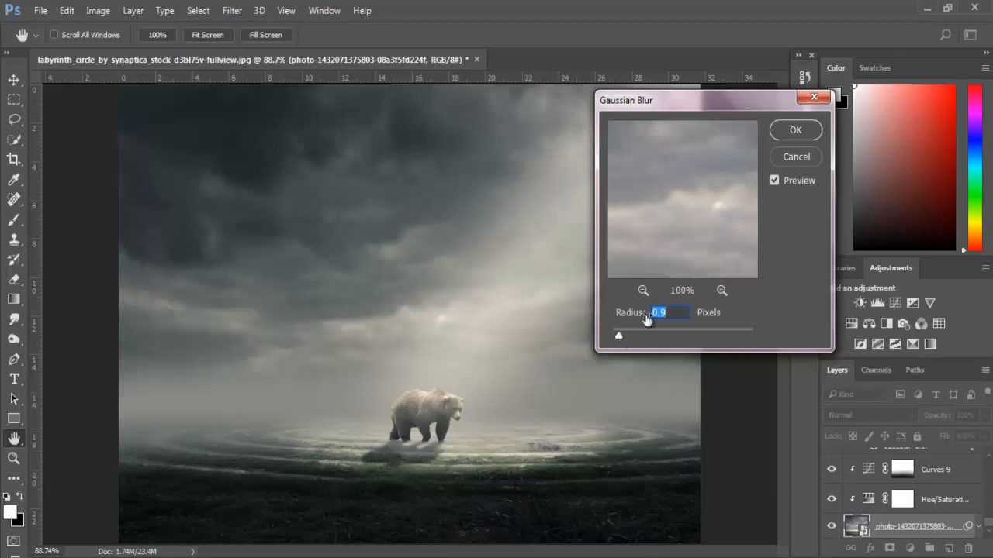
{"action": "left_click", "coordinate": [783, 138]}
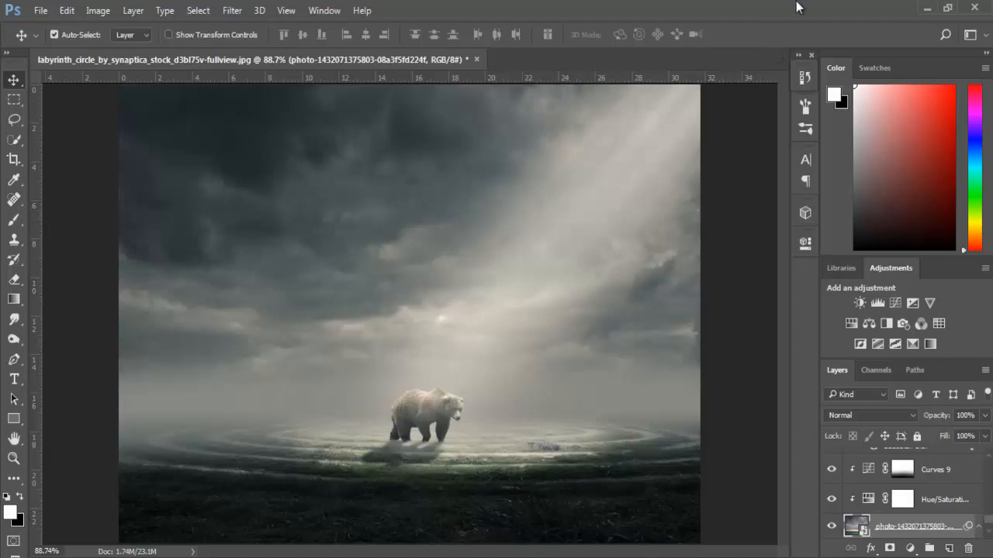
- Select the light beams layer and reduce its opacity to 72%
{"action": "scroll", "coordinate": [912, 487], "scroll_direction": "up", "scroll_amount": 2}
{"action": "left_click", "coordinate": [631, 212]}
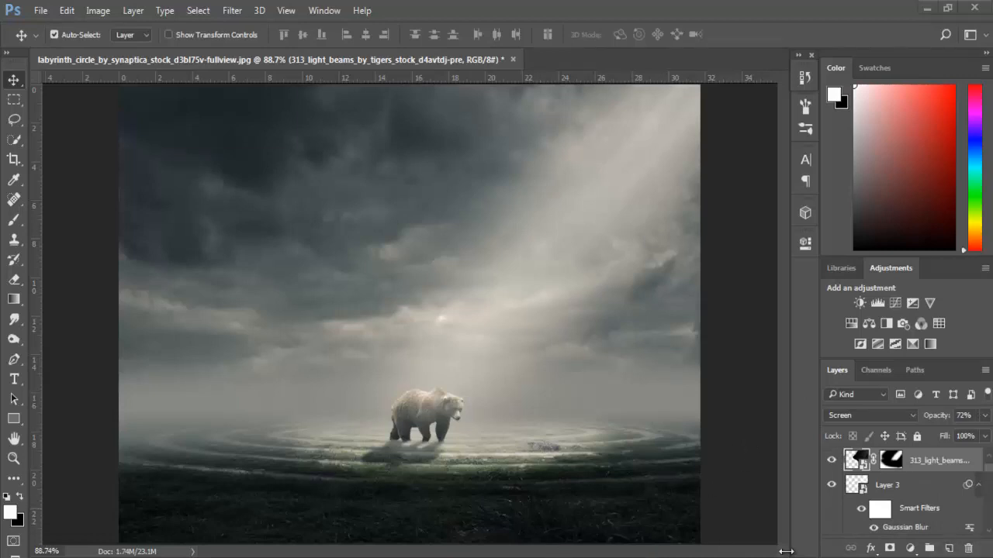
- Add a Gradient Fill layer above the light beams with a radial style, reversed and dithered
{"action": "left_click", "coordinate": [909, 549]}
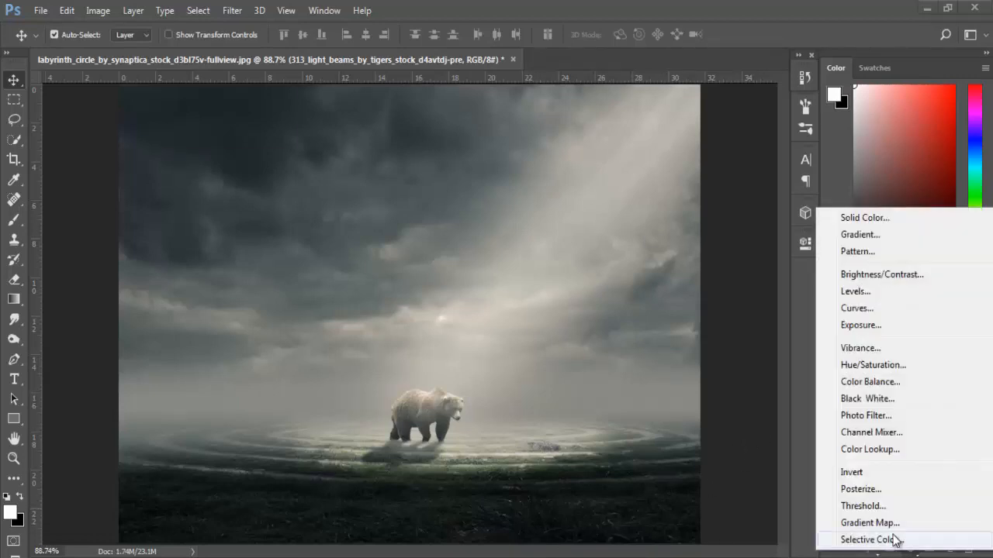
{"action": "left_click", "coordinate": [908, 236]}
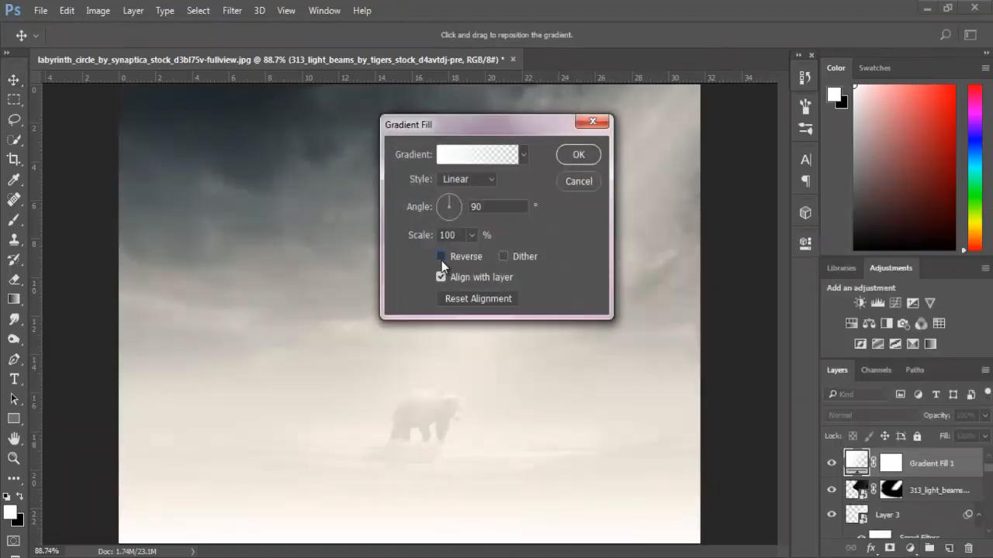
{"action": "left_click", "coordinate": [441, 256]}
{"action": "left_click", "coordinate": [503, 255]}
{"action": "left_click", "coordinate": [466, 180]}
{"action": "left_click", "coordinate": [454, 190]}
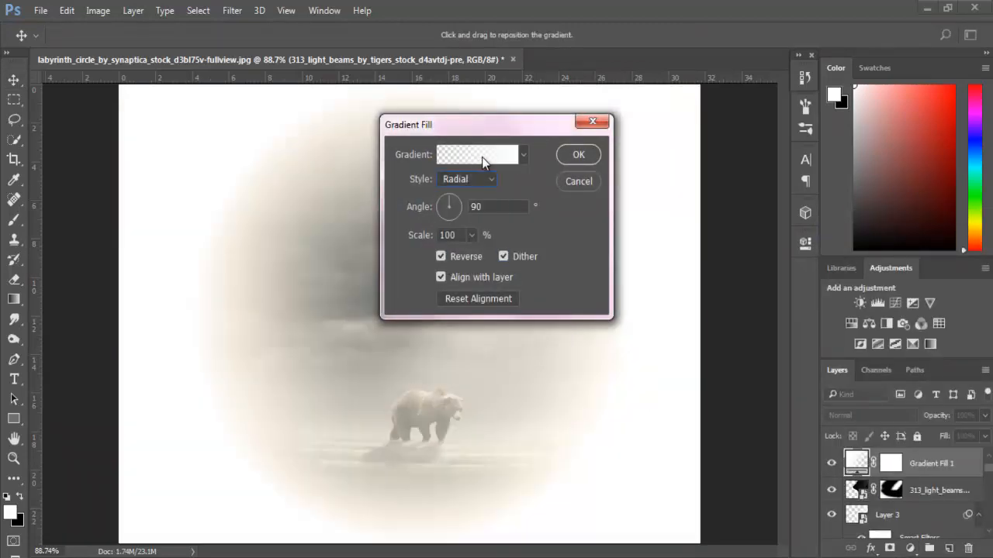
- Choose a dark-to-transparent gradient for the fill and scale it to 901% to form a soft vignette
{"action": "left_click", "coordinate": [482, 161]}
{"action": "left_click", "coordinate": [507, 160]}
{"action": "left_click", "coordinate": [626, 104]}
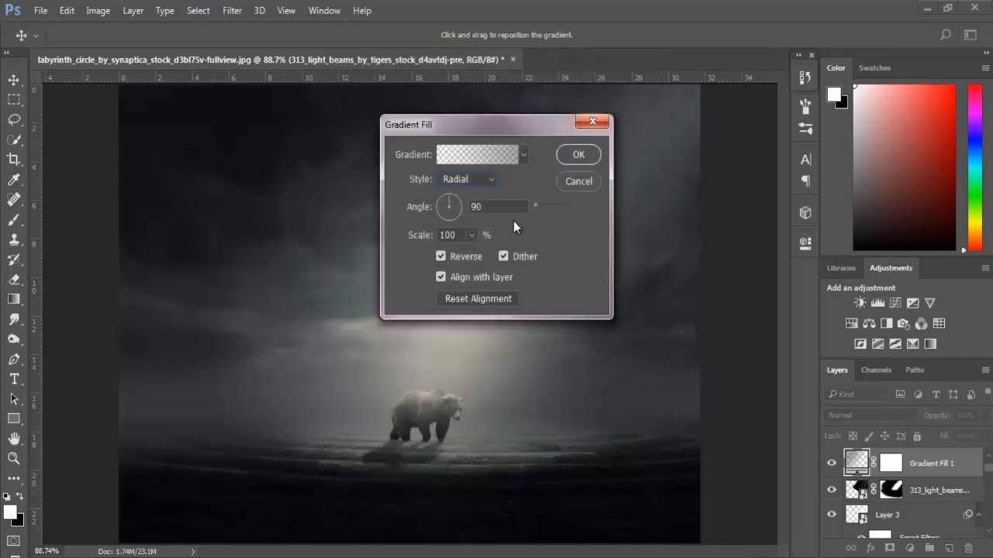
{"action": "double_click", "coordinate": [488, 208]}
{"action": "left_click_drag", "start_coordinate": [472, 235], "coordinate": [525, 256]}
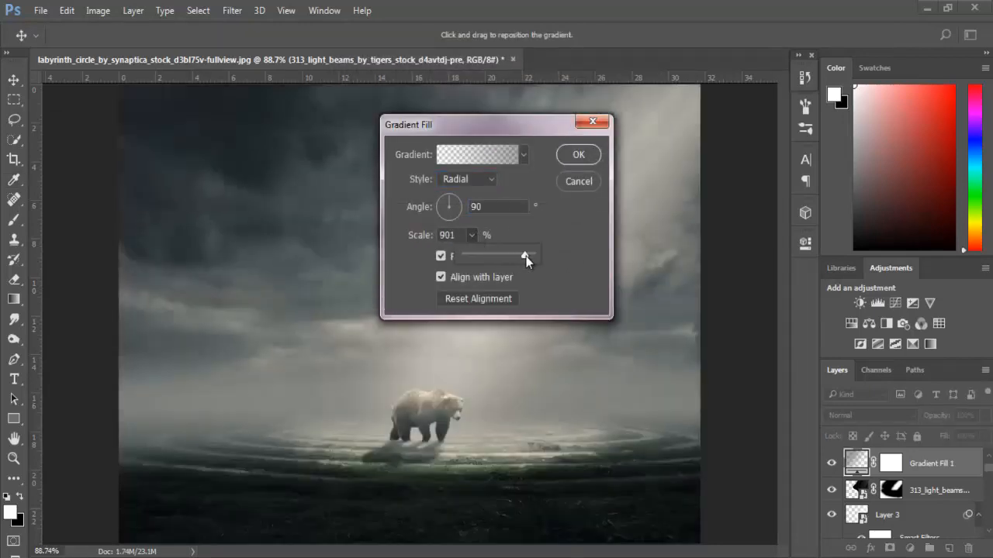
{"action": "left_click", "coordinate": [577, 155]}
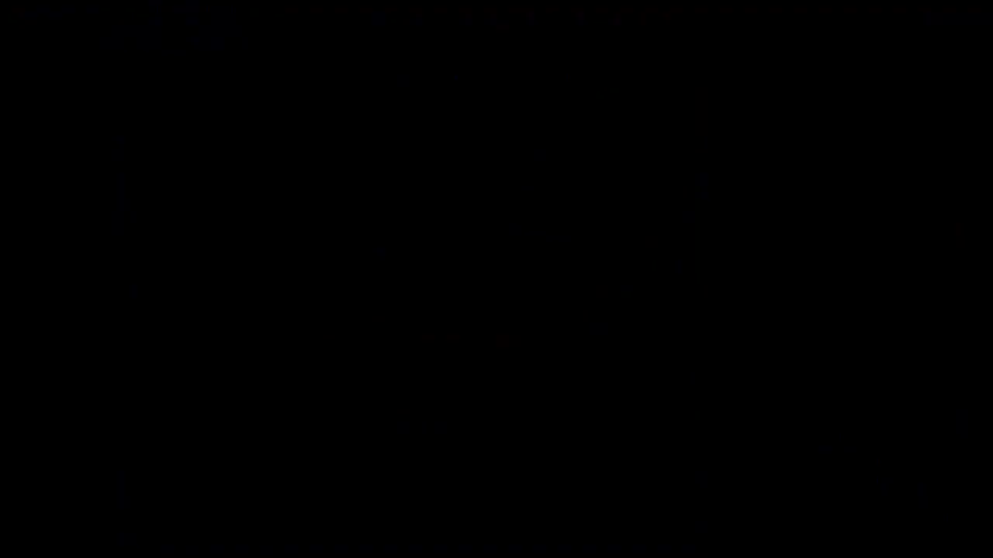